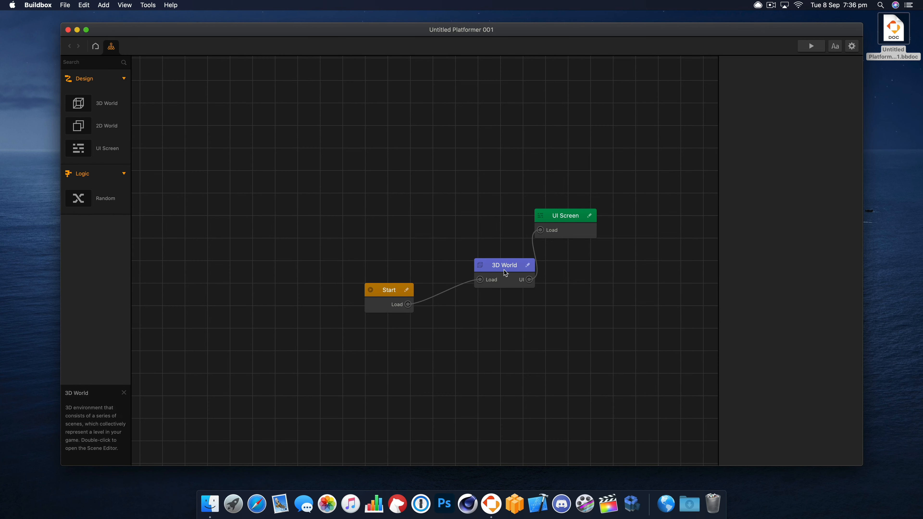
- Open the 3D World scene and run a preview of the platformer level
{"action": "double_click", "coordinate": [504, 270]}
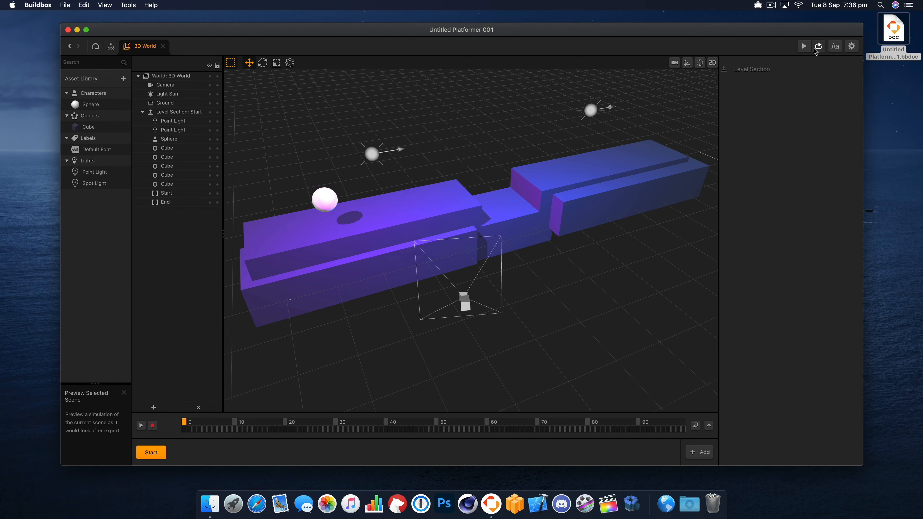
{"action": "left_click", "coordinate": [804, 46]}
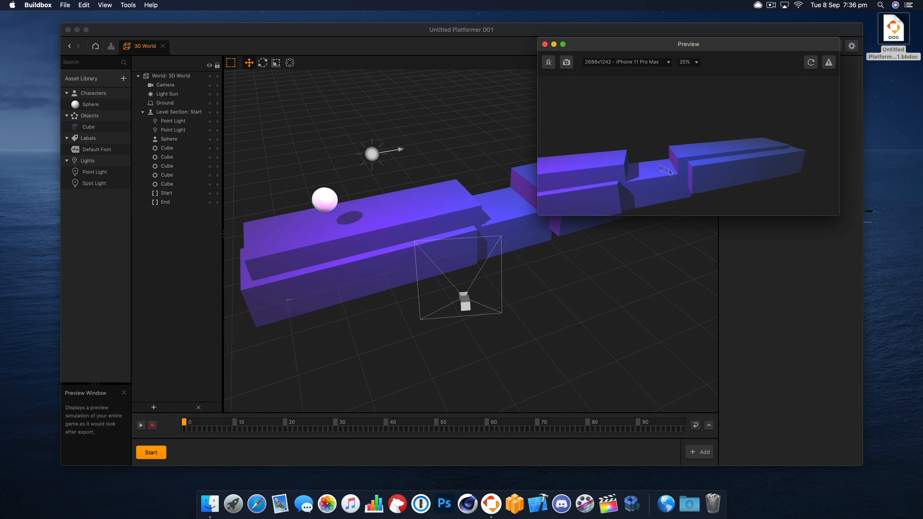
{"action": "left_click", "coordinate": [545, 44]}
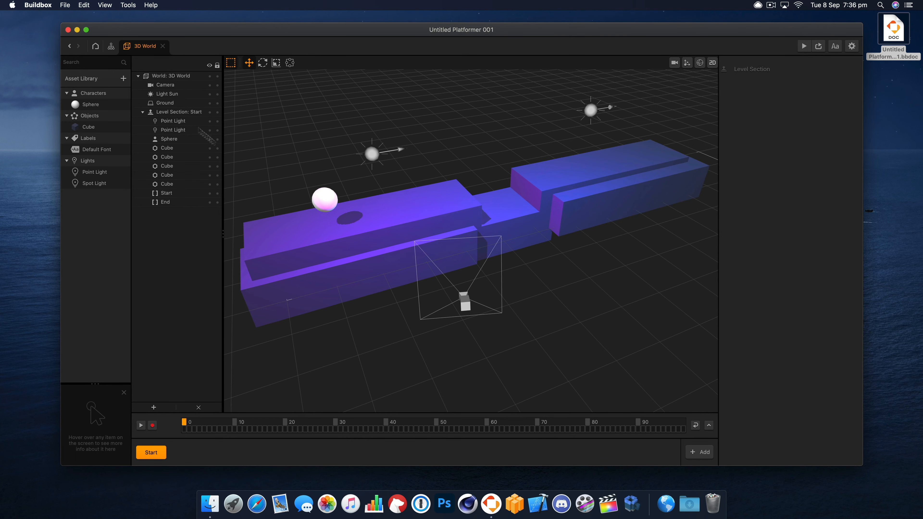
- Add the Triangle shape to the asset library
{"action": "left_click", "coordinate": [122, 78]}
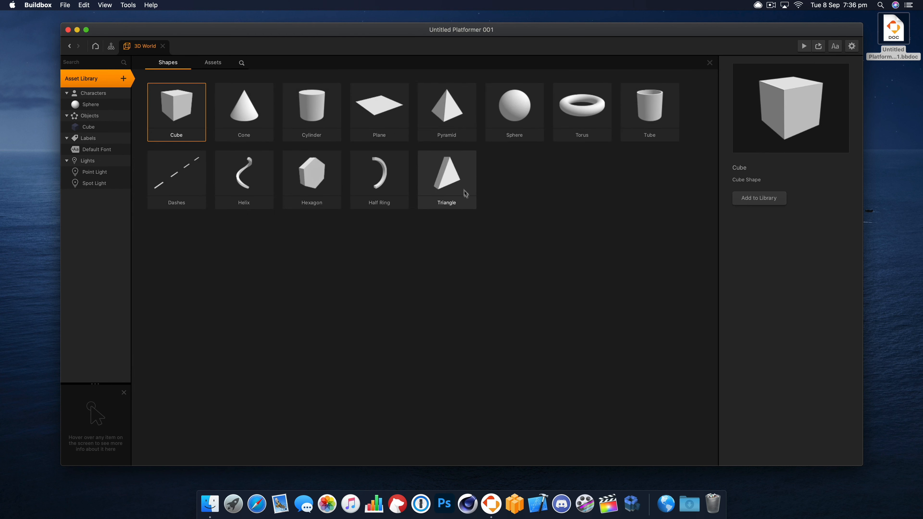
{"action": "left_click", "coordinate": [466, 181]}
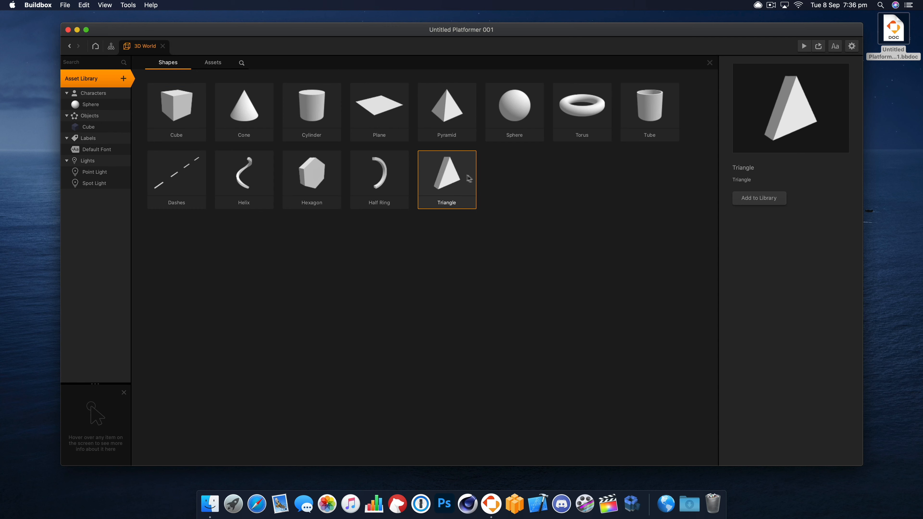
{"action": "left_click", "coordinate": [762, 200]}
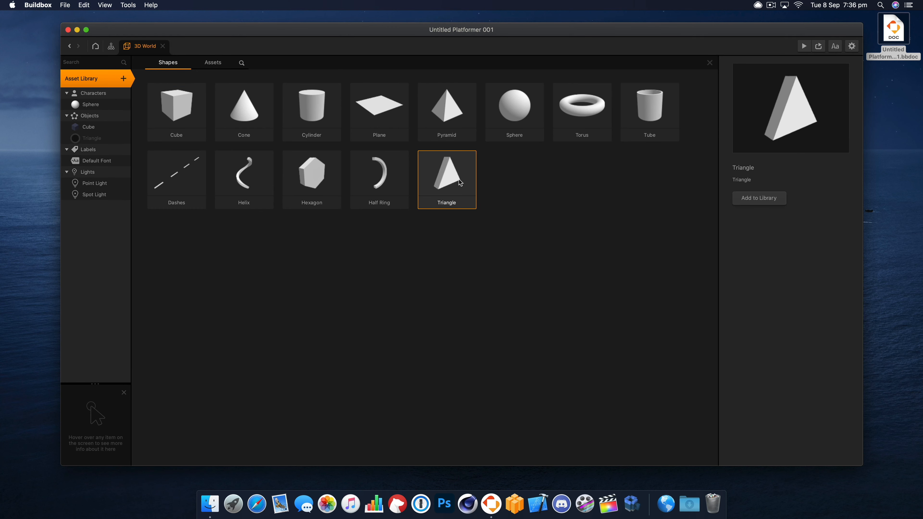
{"action": "left_click", "coordinate": [710, 63]}
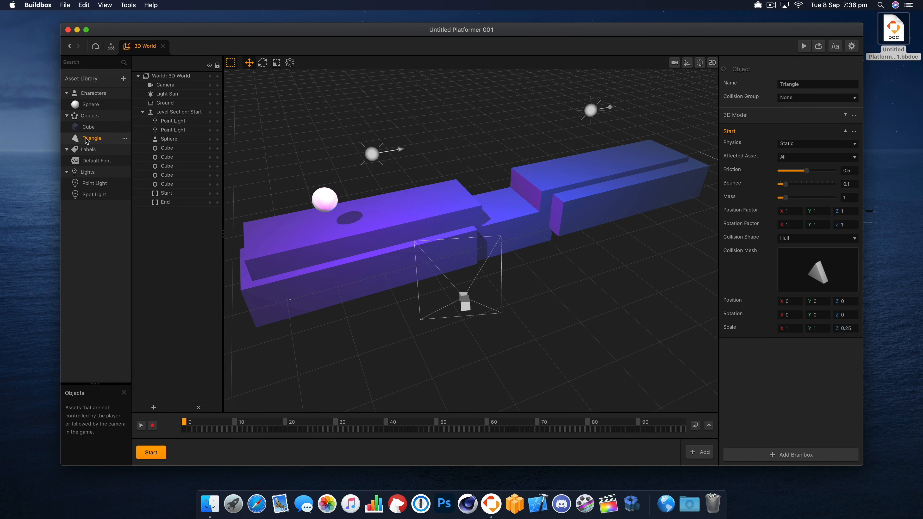
- Place a triangle on the first platform ahead of the sphere, at about X 0.07, Y 2.56, Z -3.3
{"action": "left_click_drag", "start_coordinate": [433, 253], "coordinate": [427, 177]}
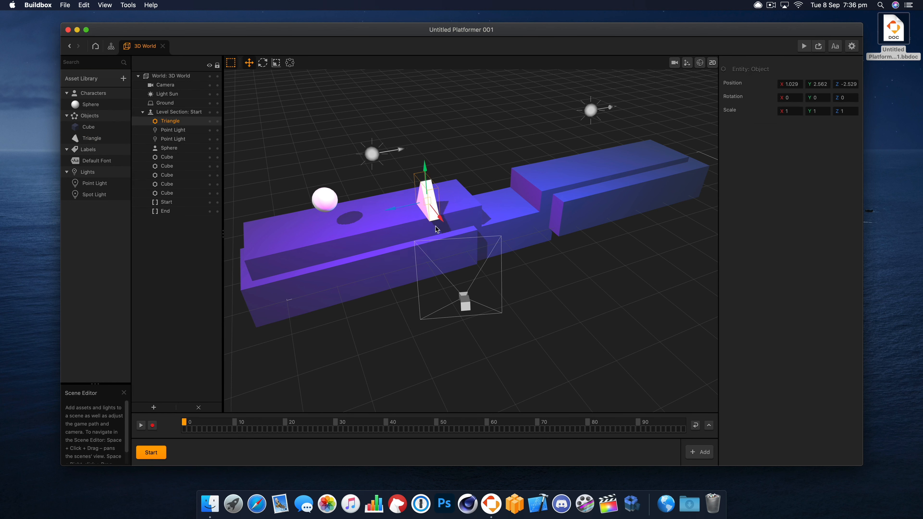
{"action": "left_click_drag", "start_coordinate": [438, 217], "coordinate": [406, 195]}
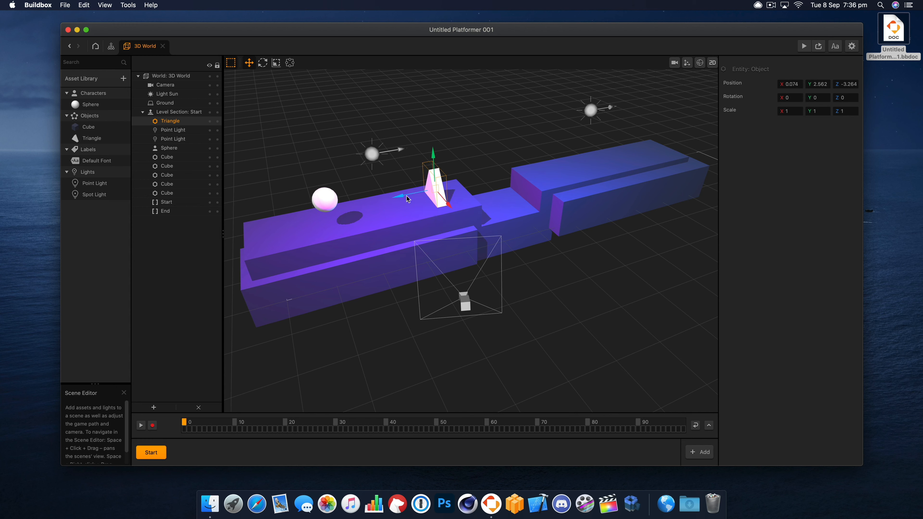
- Review the triangle asset's collision shape and collision group options, keeping the group as None, and preview the scene
{"action": "left_click", "coordinate": [89, 149]}
{"action": "left_click", "coordinate": [91, 139]}
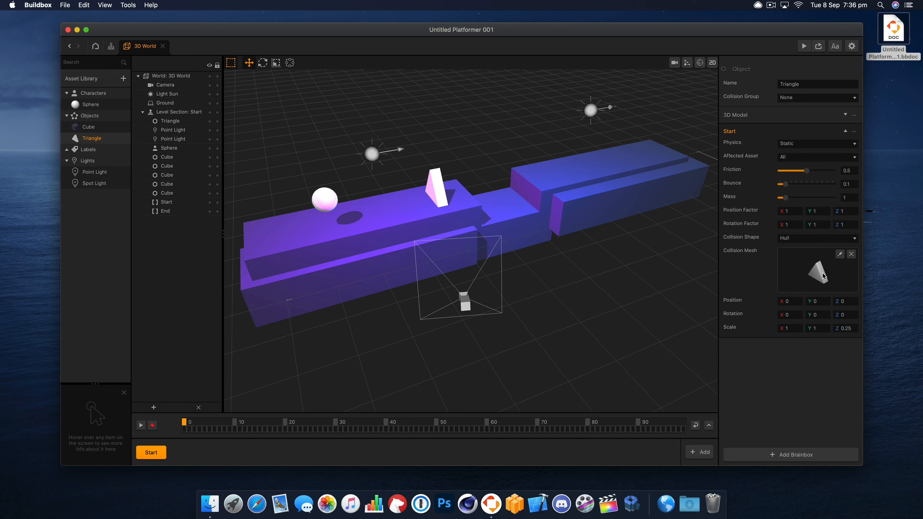
{"action": "left_click", "coordinate": [804, 239]}
{"action": "left_click", "coordinate": [804, 239]}
{"action": "left_click", "coordinate": [807, 98]}
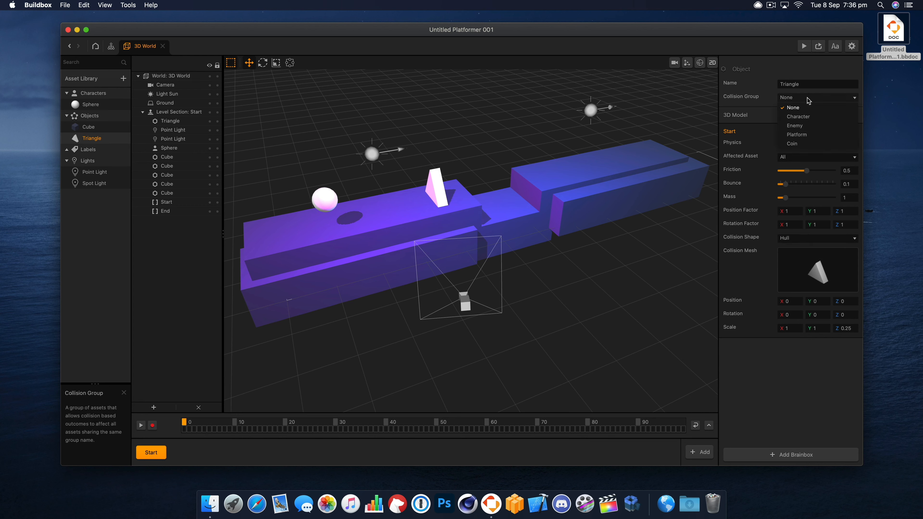
{"action": "left_click", "coordinate": [813, 110]}
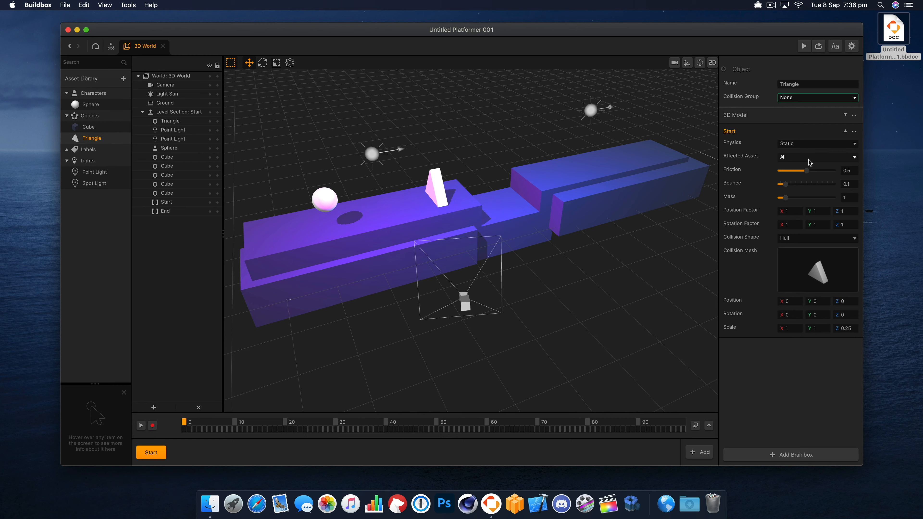
{"action": "left_click", "coordinate": [822, 49]}
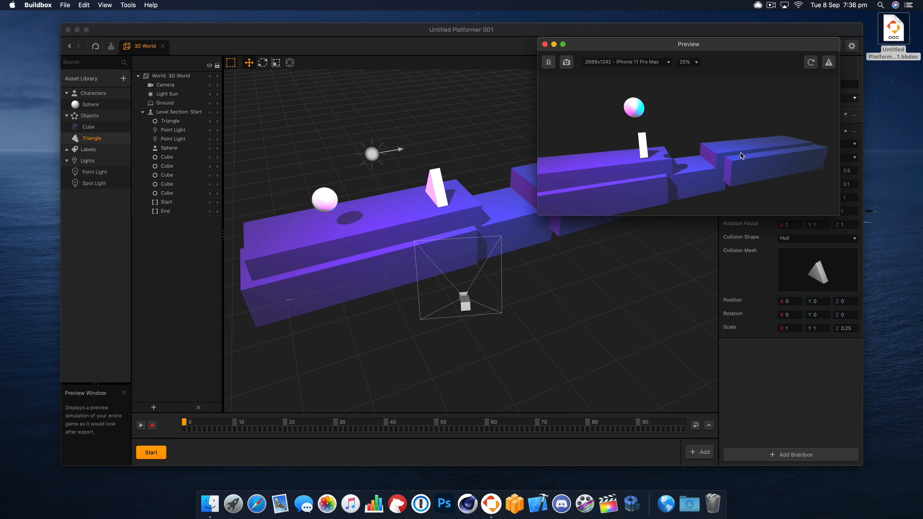
{"action": "left_click", "coordinate": [545, 45]}
- Set the X position factor to 0 in the sphere's Start node and preview the game
{"action": "left_click", "coordinate": [94, 108]}
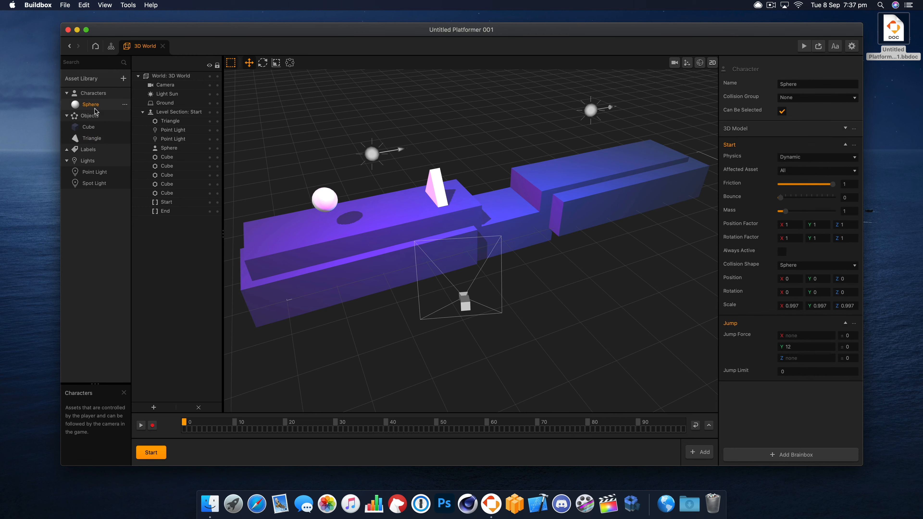
{"action": "double_click", "coordinate": [95, 106]}
{"action": "left_click_drag", "start_coordinate": [241, 271], "coordinate": [221, 241]}
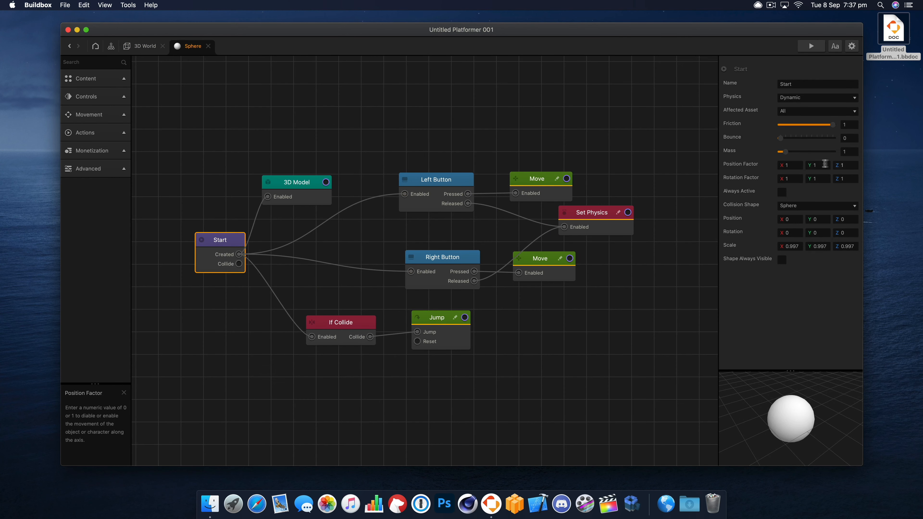
{"action": "left_click", "coordinate": [798, 164]}
{"action": "key", "text": "Tab"}
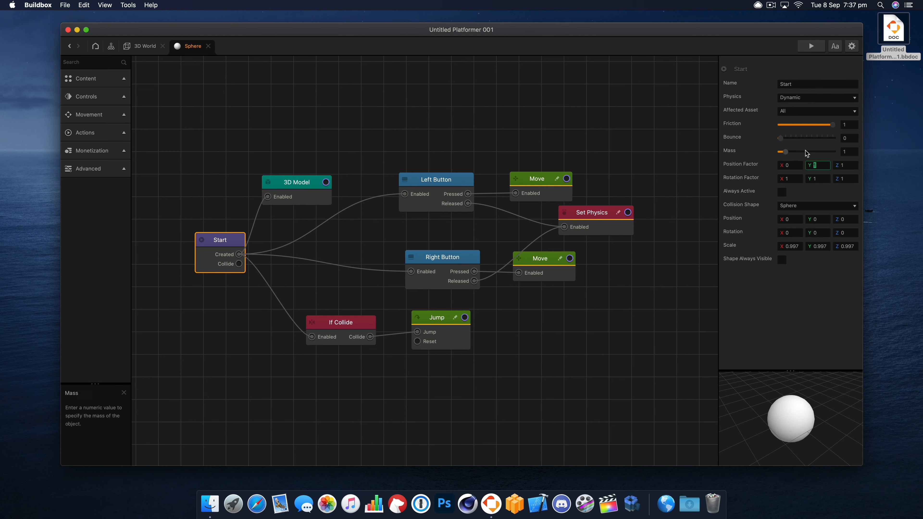
{"action": "left_click", "coordinate": [810, 47]}
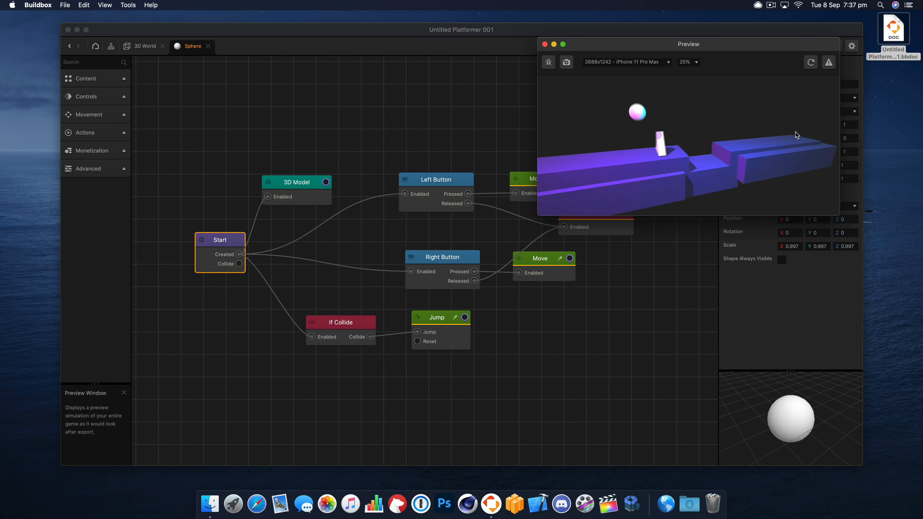
{"action": "left_click", "coordinate": [545, 44]}
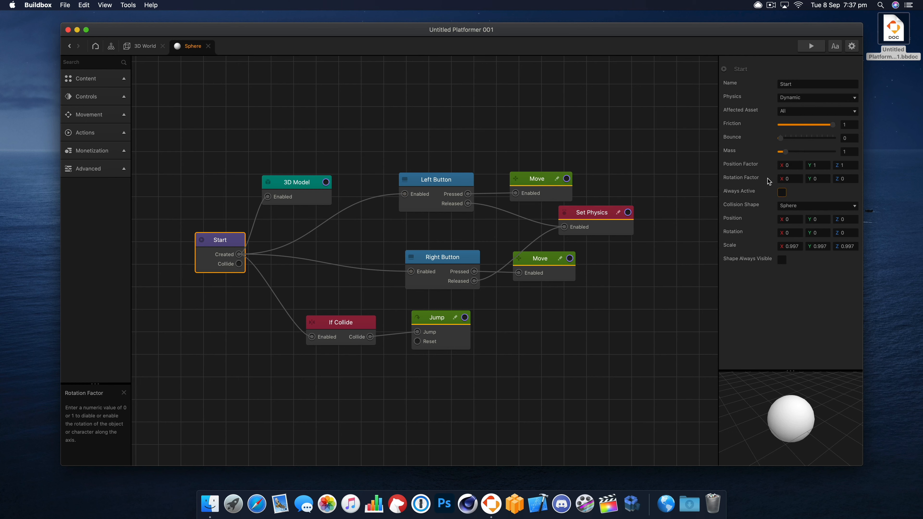
- Set the sphere's rotation factor to 0 on X, Y and Z, and preview the game again
{"action": "left_click", "coordinate": [811, 46]}
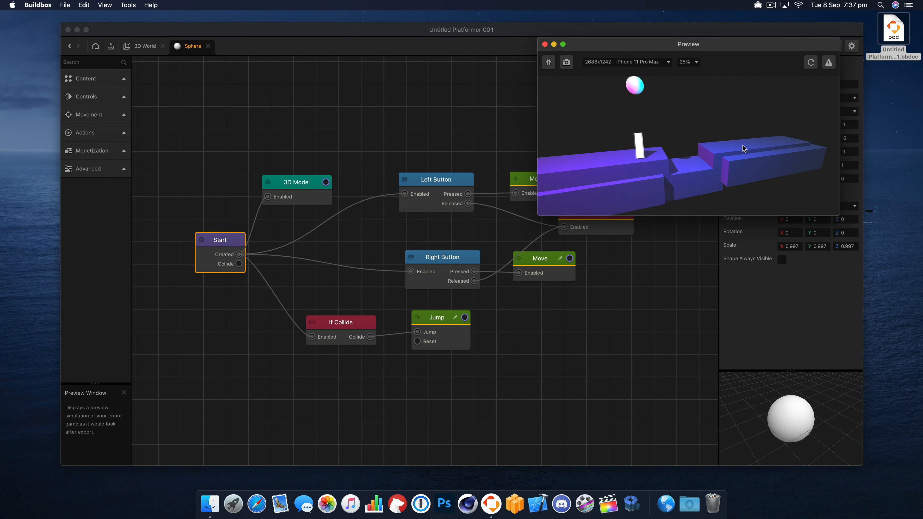
{"action": "left_click", "coordinate": [545, 45]}
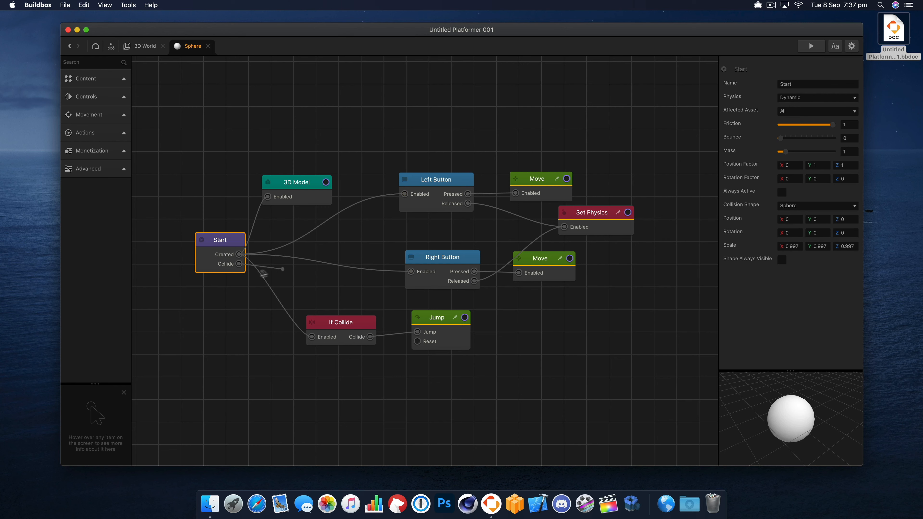
- Connect the Start node's Collide output to Set Physics and tidy the Left Button, Move and Set Physics nodes
{"action": "left_click_drag", "start_coordinate": [472, 286], "coordinate": [588, 230]}
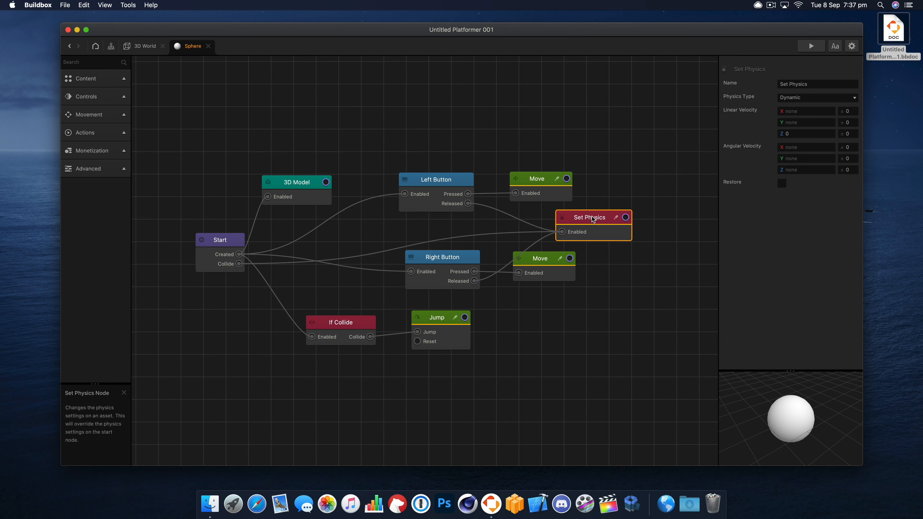
{"action": "left_click_drag", "start_coordinate": [554, 182], "coordinate": [561, 160]}
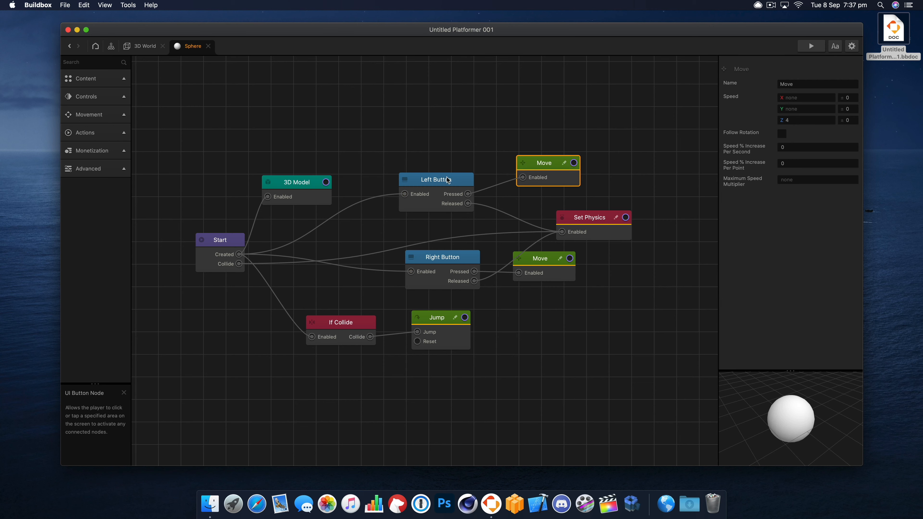
{"action": "mouse_move", "coordinate": [446, 184]}
{"action": "left_mouse_down"}
{"action": "mouse_move", "coordinate": [455, 162]}
{"action": "mouse_move", "coordinate": [455, 171]}
{"action": "left_mouse_up"}
{"action": "left_click_drag", "start_coordinate": [553, 167], "coordinate": [554, 169]}
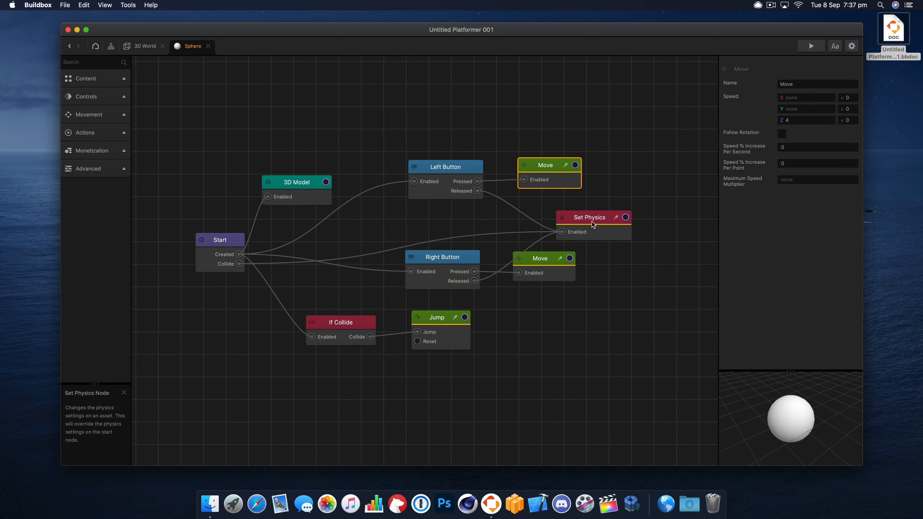
{"action": "left_click_drag", "start_coordinate": [593, 221], "coordinate": [593, 220]}
- Preview the game to test the sphere's movement with the new collision connection
{"action": "left_click", "coordinate": [804, 50]}
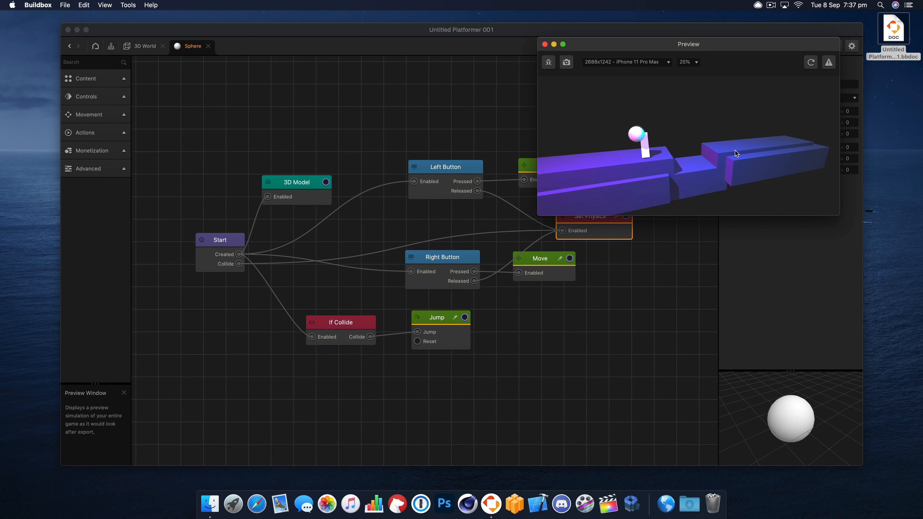
{"action": "left_click", "coordinate": [735, 150]}
{"action": "left_click", "coordinate": [735, 150]}
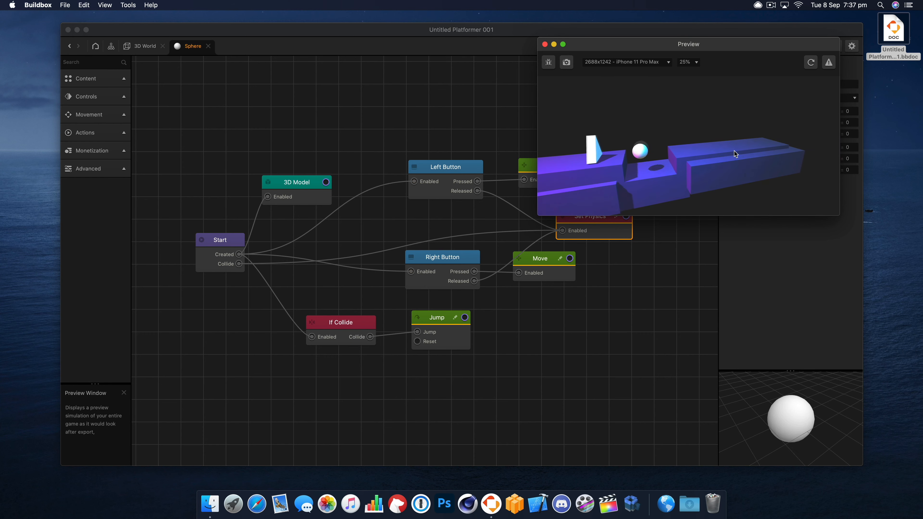
{"action": "left_click", "coordinate": [545, 44]}
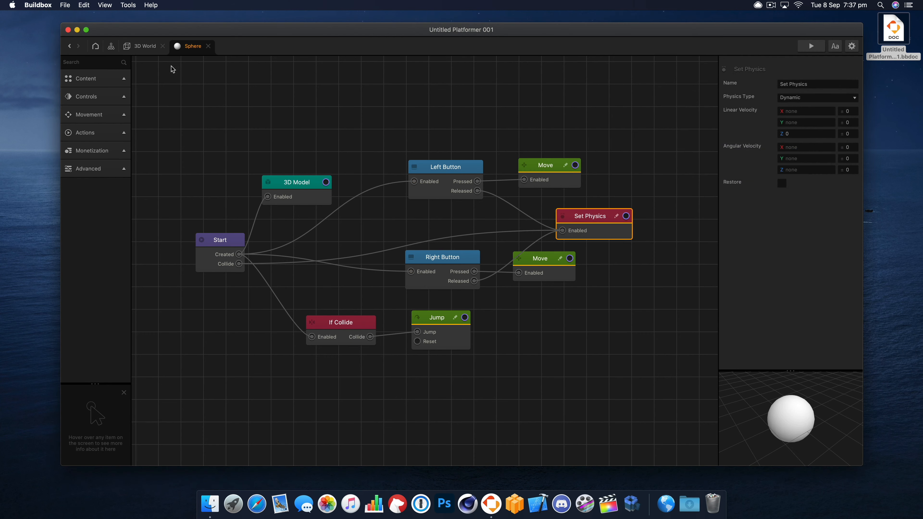
- Assign the triangle asset in the 3D World to the Enemy collision group
{"action": "left_click", "coordinate": [145, 46]}
{"action": "left_click", "coordinate": [443, 193]}
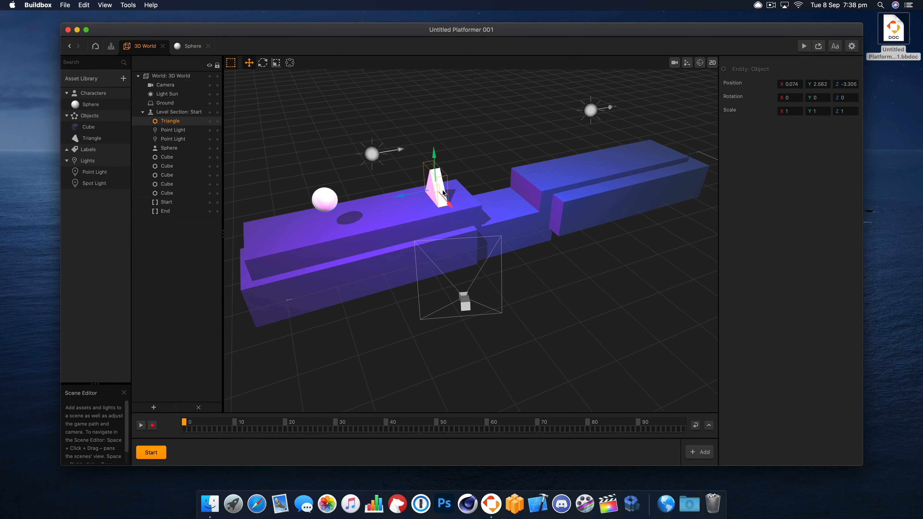
{"action": "left_click", "coordinate": [102, 140]}
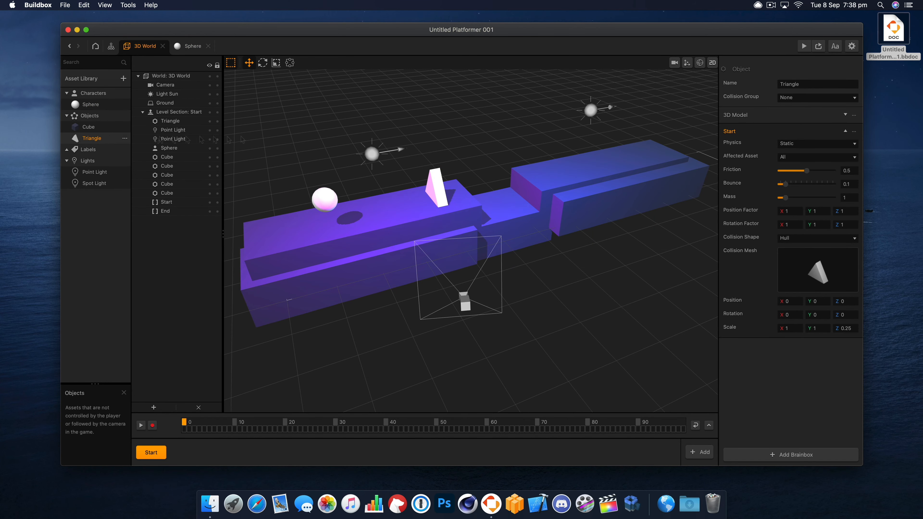
{"action": "left_click", "coordinate": [811, 101]}
{"action": "left_click", "coordinate": [813, 126]}
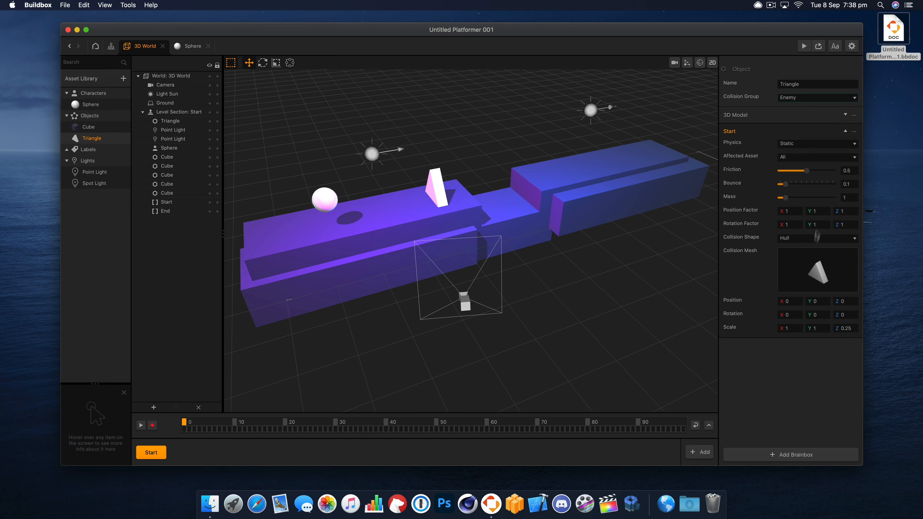
- Open the triangle's node map, raise its 3D Model node and set the model color to pinkish red
{"action": "double_click", "coordinate": [91, 138]}
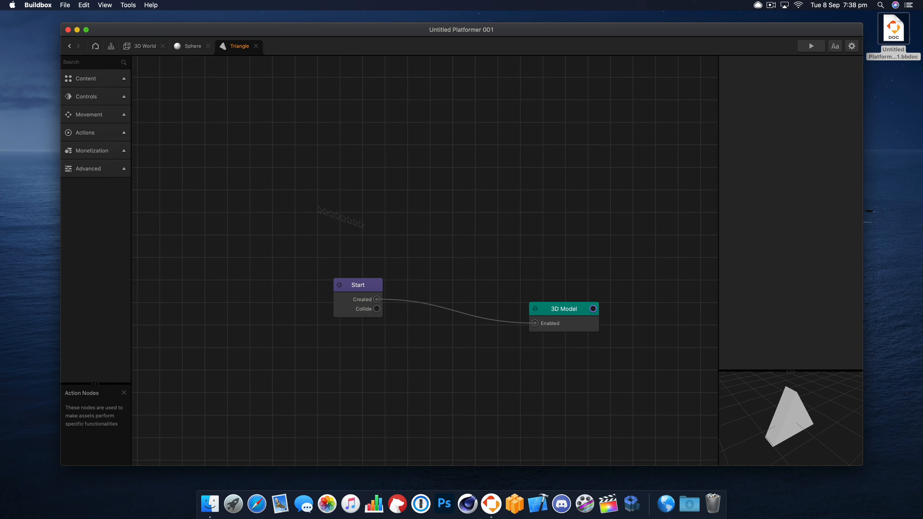
{"action": "left_click_drag", "start_coordinate": [573, 314], "coordinate": [566, 265]}
{"action": "left_click", "coordinate": [825, 174]}
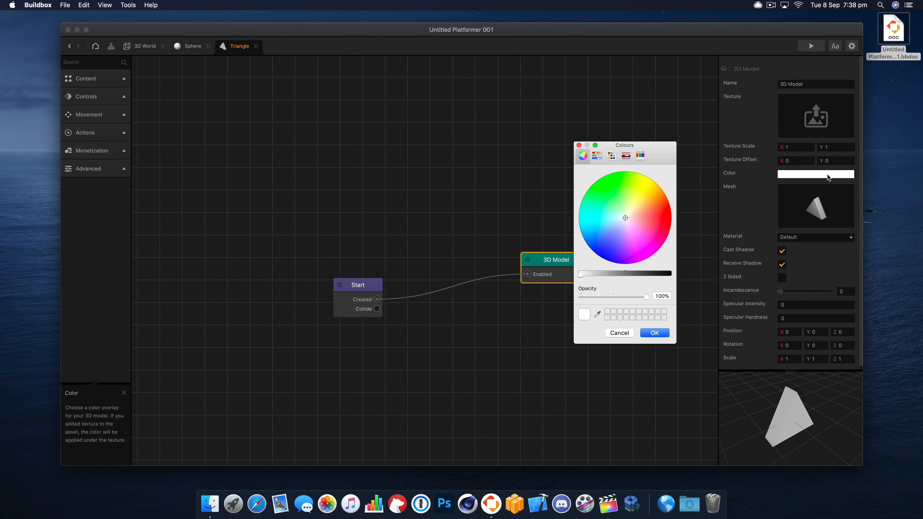
{"action": "left_click_drag", "start_coordinate": [639, 219], "coordinate": [654, 230]}
{"action": "left_click", "coordinate": [655, 332]}
- Change the triangle model's color to orange-red at 100% opacity while checking it in the game preview
{"action": "left_click", "coordinate": [811, 46]}
{"action": "left_click", "coordinate": [818, 175]}
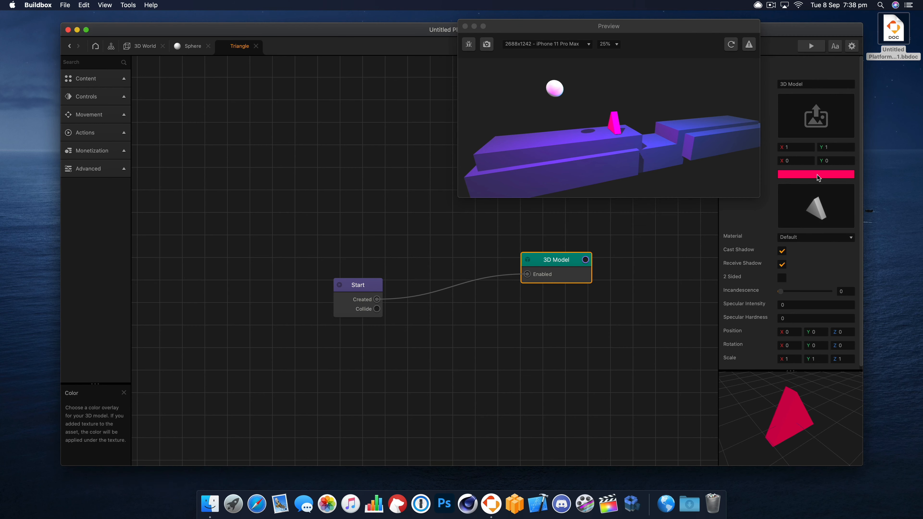
{"action": "left_click_drag", "start_coordinate": [659, 234], "coordinate": [652, 210]}
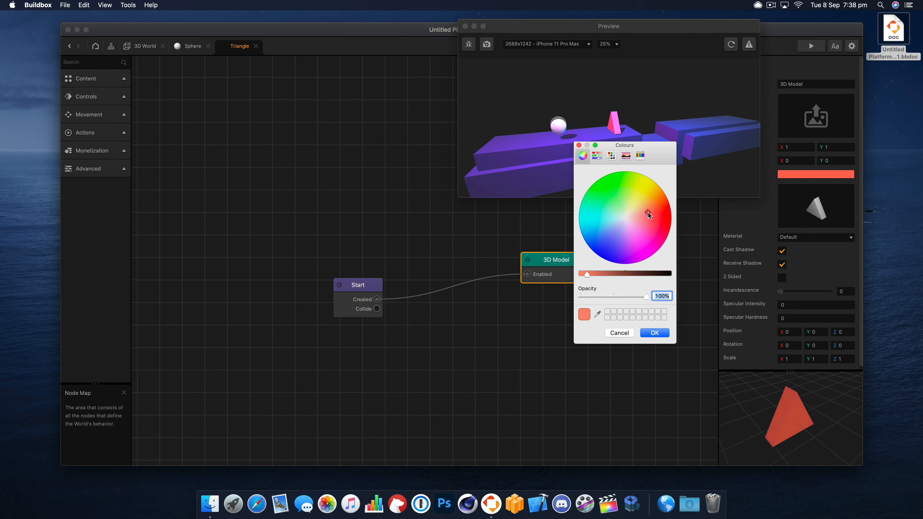
{"action": "left_click", "coordinate": [653, 332]}
{"action": "left_click", "coordinate": [676, 117]}
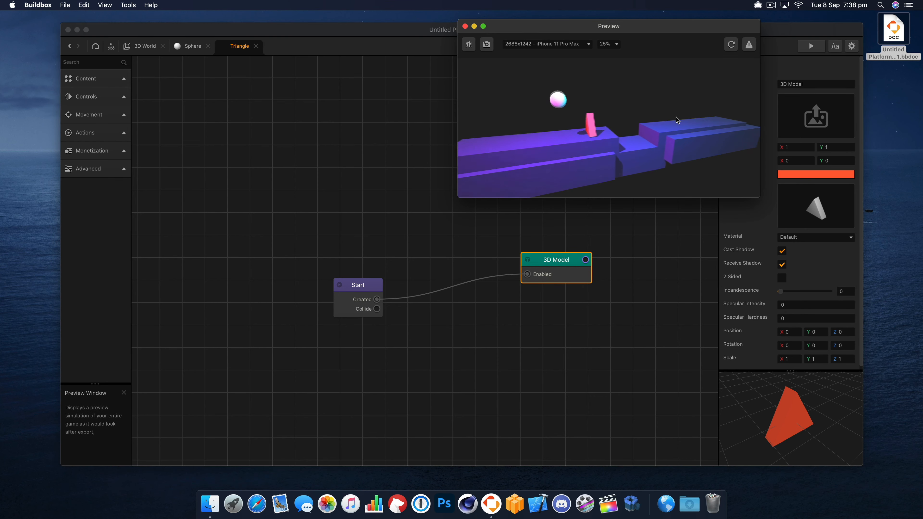
{"action": "left_click", "coordinate": [466, 26]}
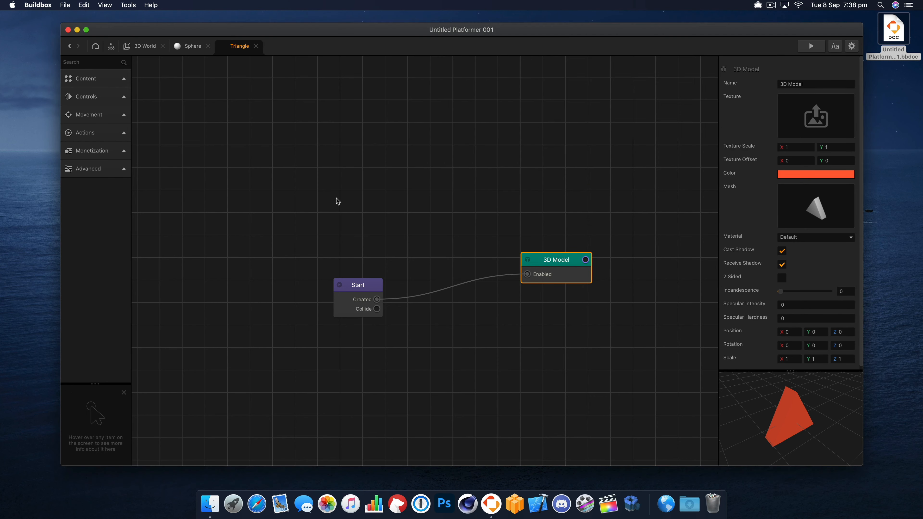
- Add a second If Collide node to the sphere's node map and connect the Start node's Created output to its Enabled input
{"action": "left_click", "coordinate": [371, 219]}
{"action": "left_click", "coordinate": [186, 47]}
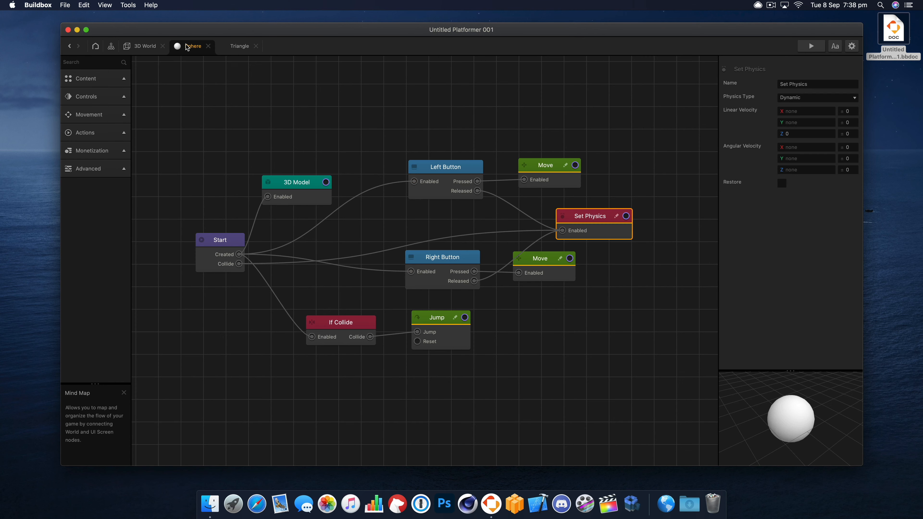
{"action": "left_click", "coordinate": [343, 320]}
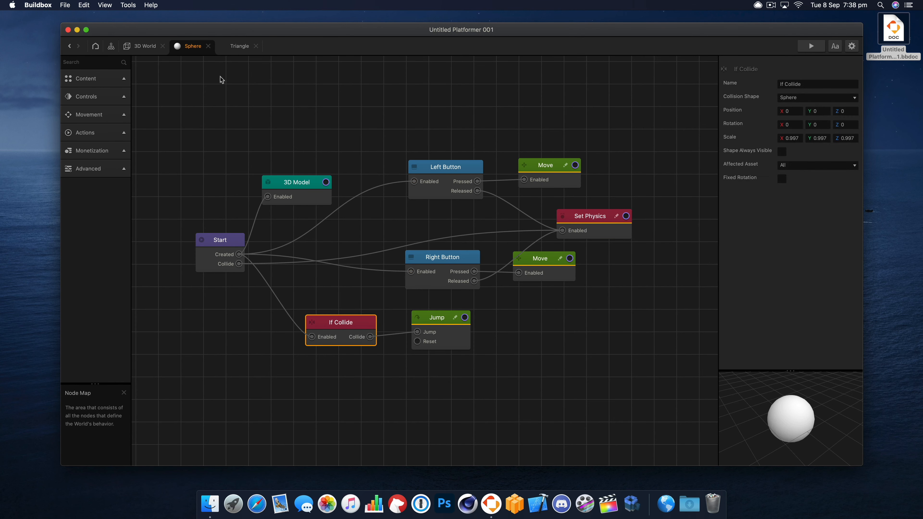
{"action": "left_click", "coordinate": [219, 78]}
{"action": "left_click", "coordinate": [95, 81]}
{"action": "left_click", "coordinate": [95, 64]}
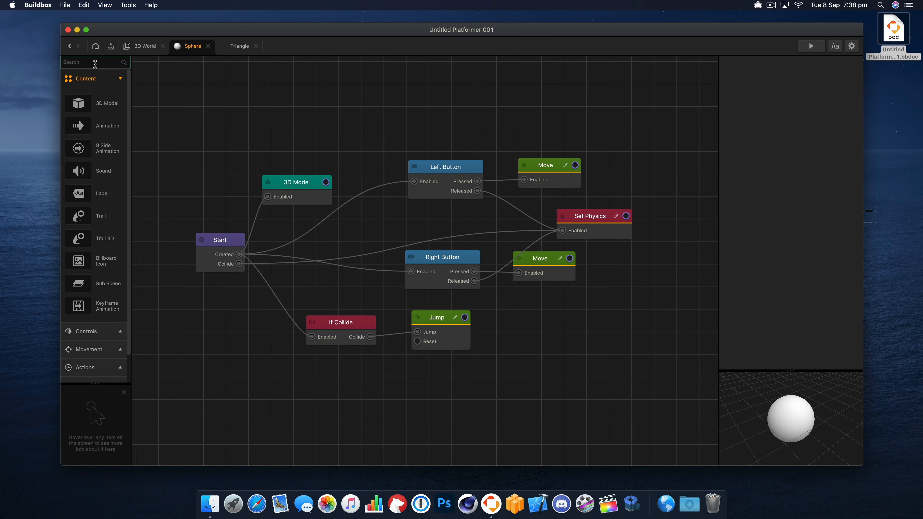
{"action": "type", "text": "if"}
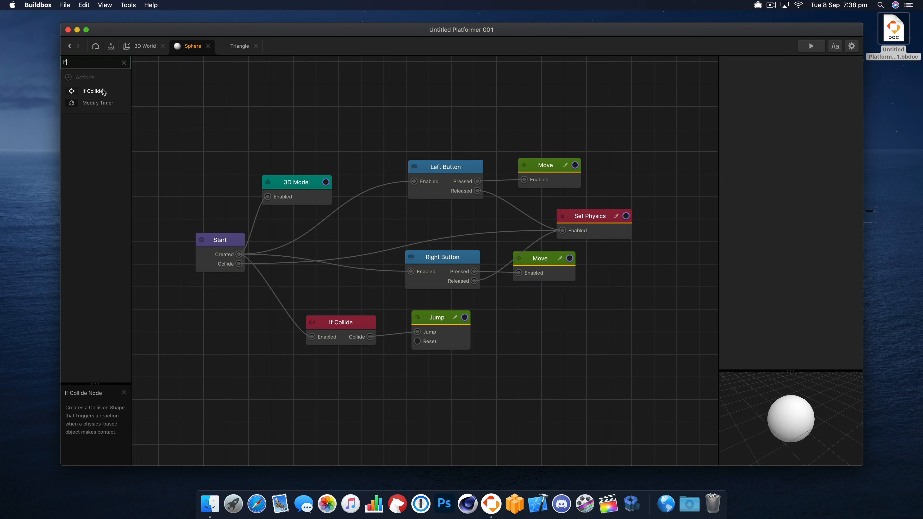
{"action": "left_click_drag", "start_coordinate": [330, 362], "coordinate": [367, 371]}
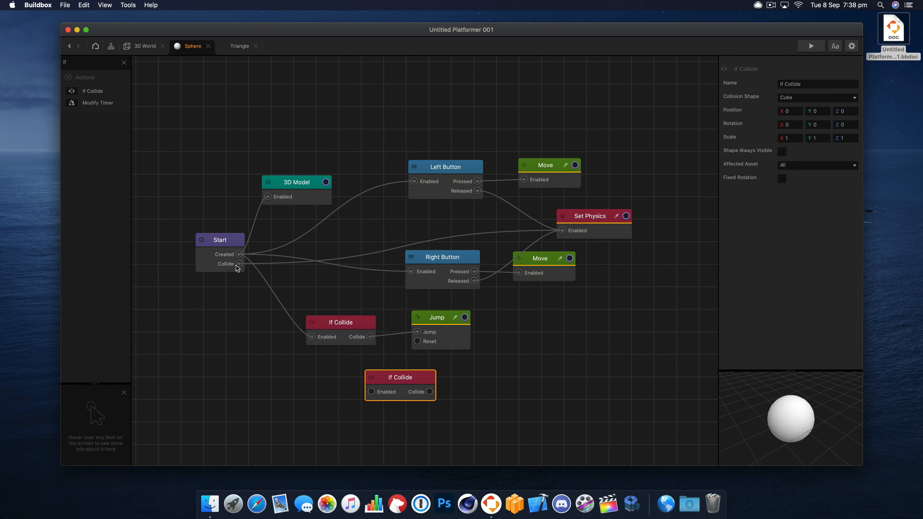
{"action": "left_click_drag", "start_coordinate": [240, 257], "coordinate": [329, 342]}
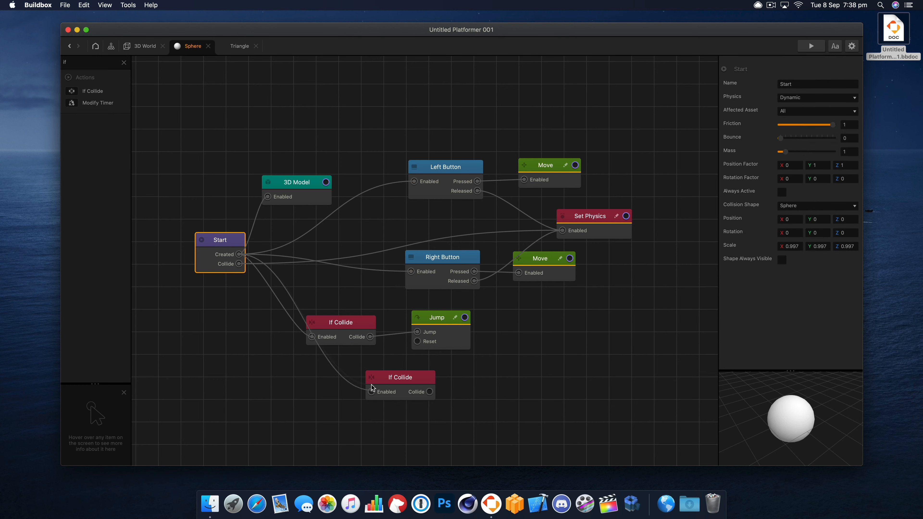
{"action": "left_click_drag", "start_coordinate": [373, 396], "coordinate": [423, 389]}
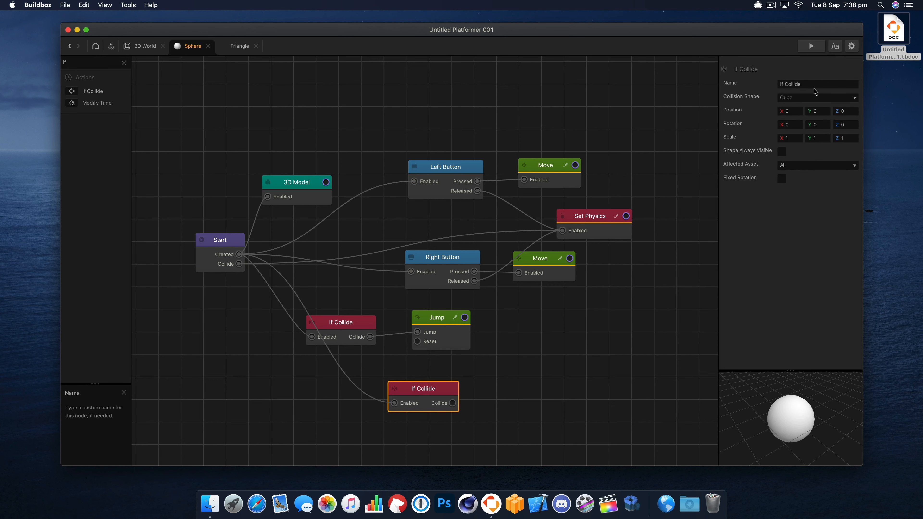
- Set the new If Collide node's affected asset to Enemy
{"action": "left_click", "coordinate": [818, 98]}
{"action": "left_click", "coordinate": [740, 104]}
{"action": "left_click", "coordinate": [804, 165]}
{"action": "left_click", "coordinate": [806, 164]}
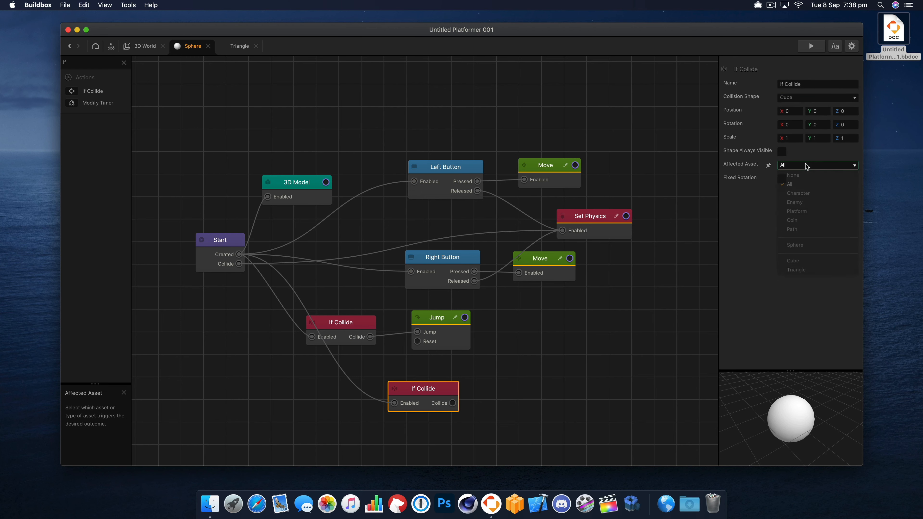
{"action": "left_click", "coordinate": [367, 323]}
{"action": "left_click", "coordinate": [457, 381]}
{"action": "left_click", "coordinate": [455, 386]}
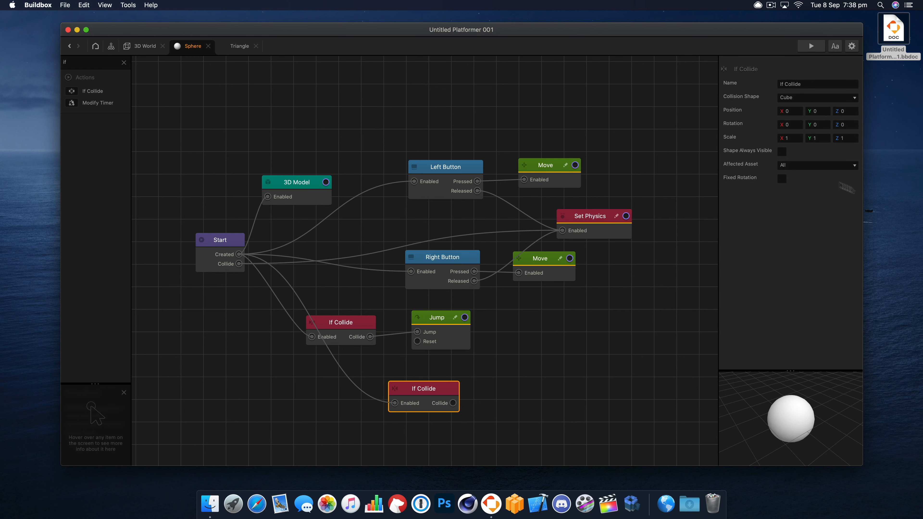
{"action": "left_click", "coordinate": [808, 167]}
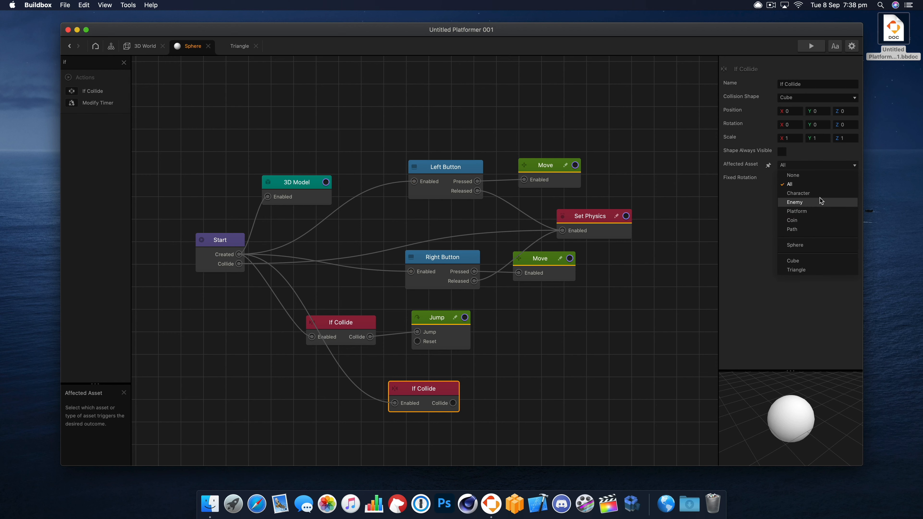
{"action": "left_click", "coordinate": [819, 199]}
- Add a Defeat node, connect the enemy If Collide node's Collide output to its Enabled input and preview the game
{"action": "left_click", "coordinate": [123, 62]}
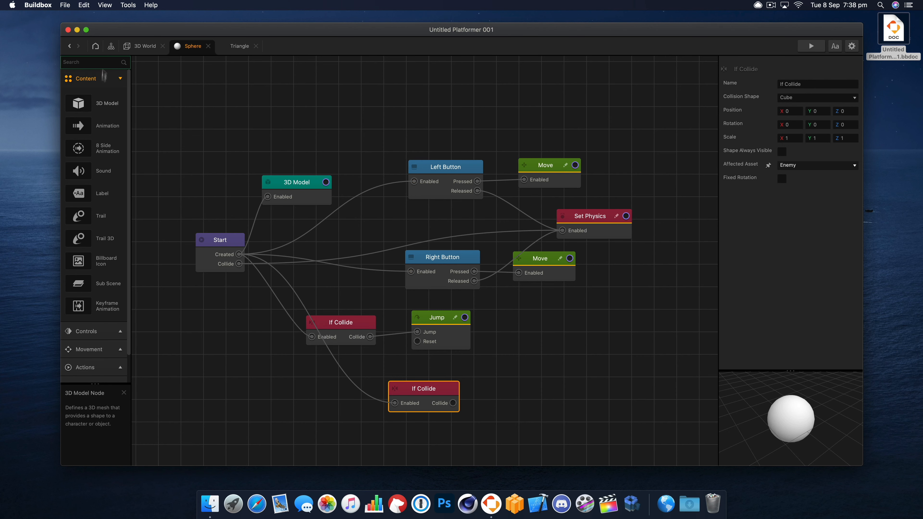
{"action": "left_click", "coordinate": [121, 78]}
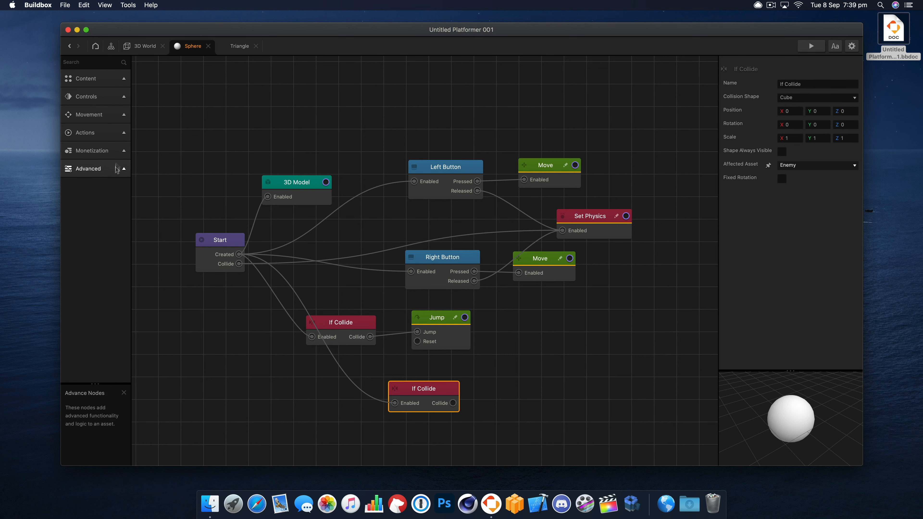
{"action": "left_click", "coordinate": [120, 136]}
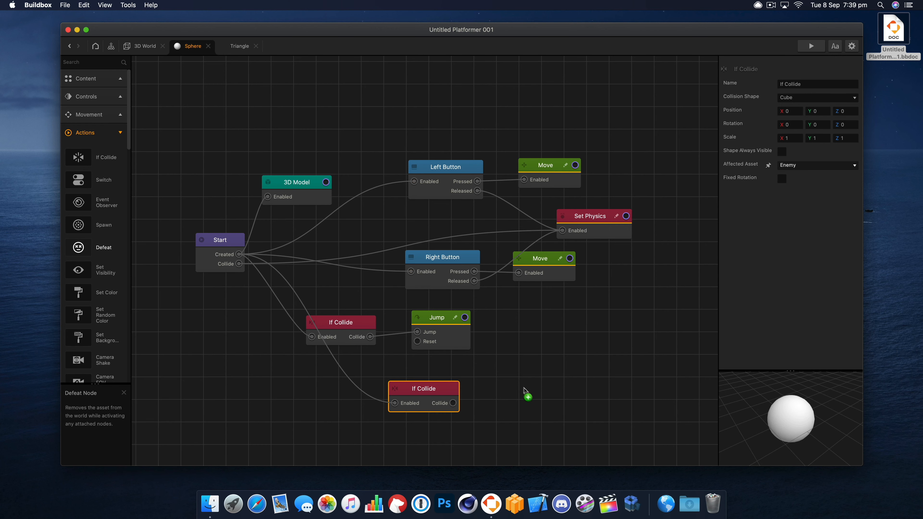
{"action": "left_click_drag", "start_coordinate": [524, 390], "coordinate": [550, 354]}
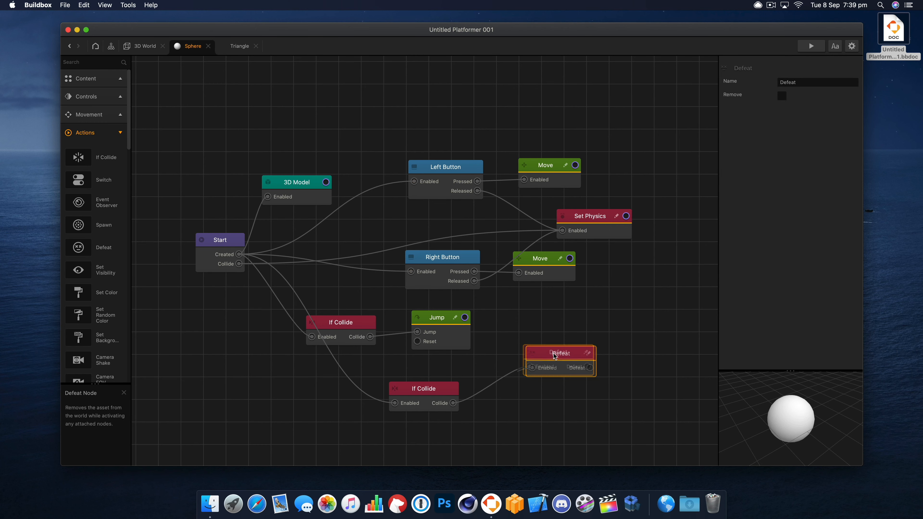
{"action": "left_click", "coordinate": [811, 46]}
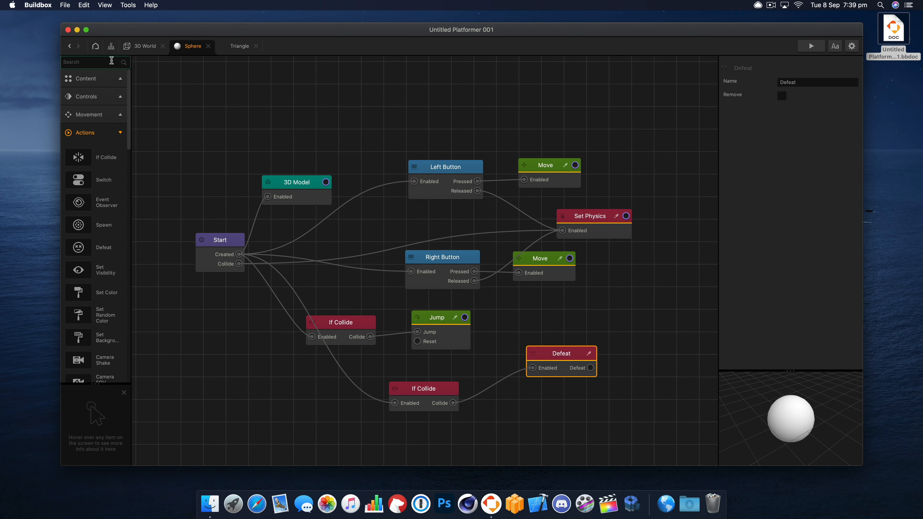
- Add a Debris Explosion node and connect the enemy If Collide node's Collide output to its Explode input
{"action": "type", "text": "deb"}
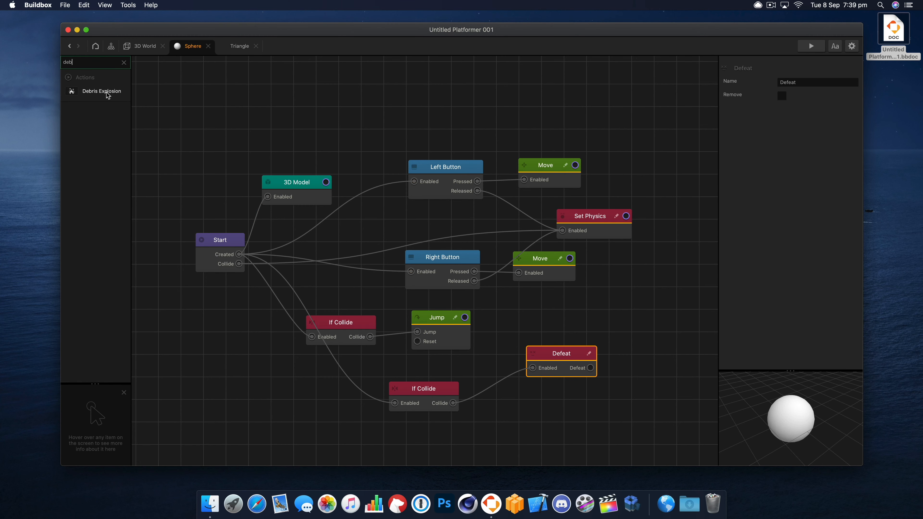
{"action": "left_click_drag", "start_coordinate": [529, 405], "coordinate": [530, 405]}
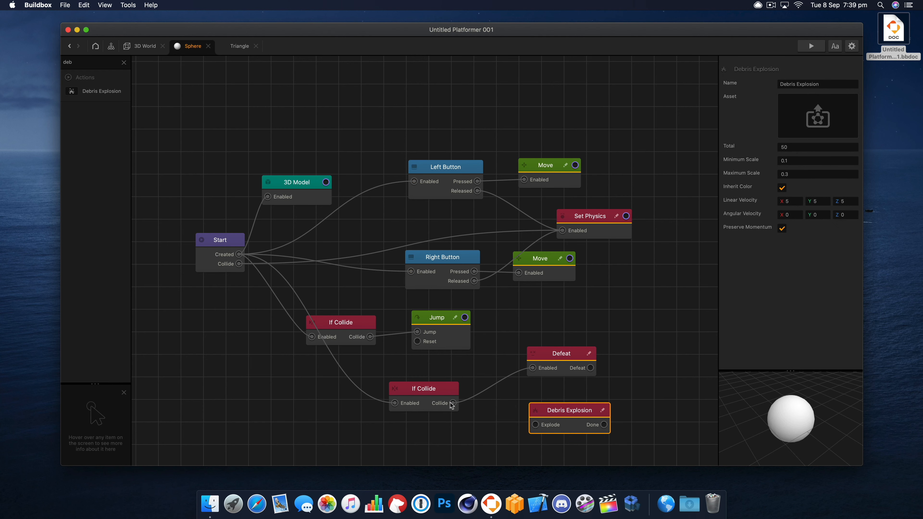
{"action": "left_click", "coordinate": [458, 404]}
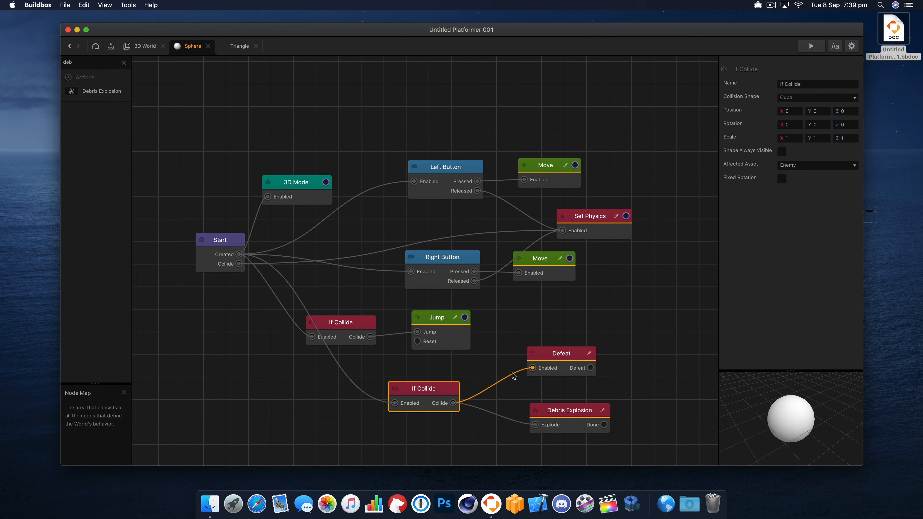
- Place a Delay node between the enemy If Collide node and the Defeat node, and preview the game
{"action": "left_click_drag", "start_coordinate": [553, 352], "coordinate": [585, 343]}
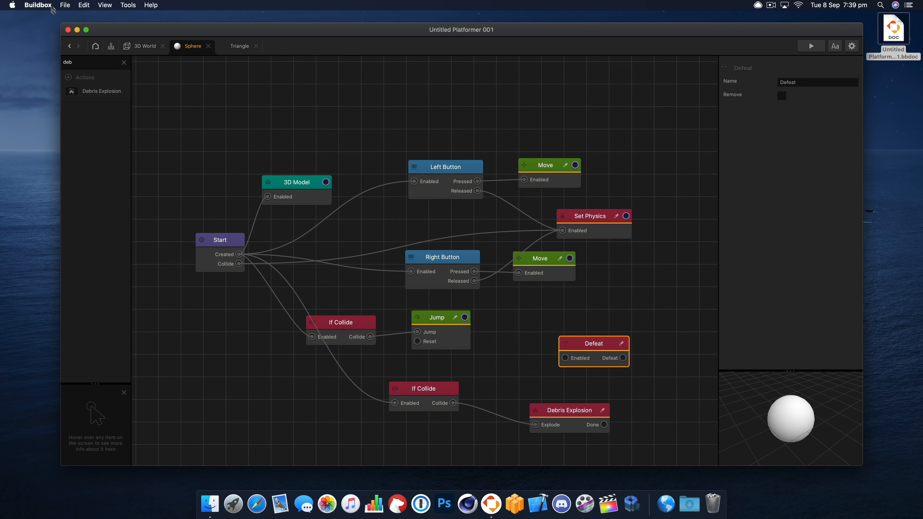
{"action": "left_click_drag", "start_coordinate": [71, 58], "coordinate": [52, 59]}
{"action": "type", "text": "del"}
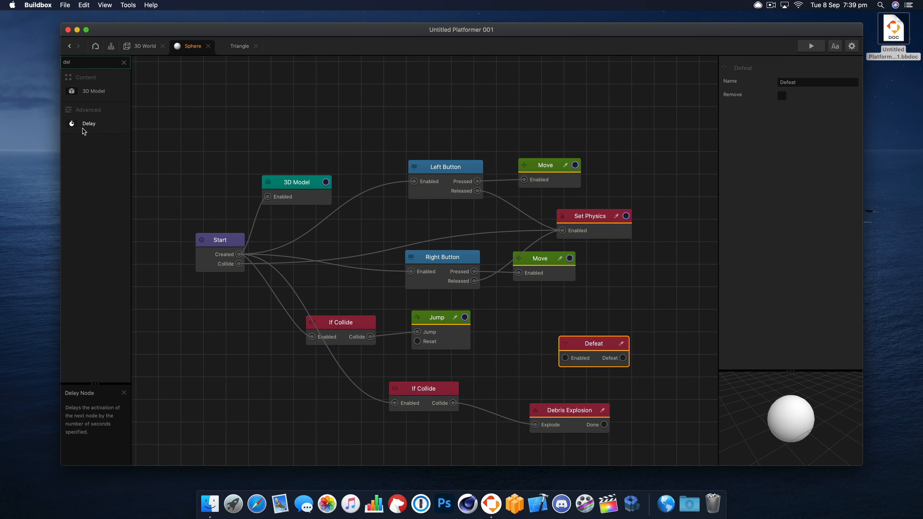
{"action": "left_click_drag", "start_coordinate": [87, 124], "coordinate": [521, 368]}
{"action": "left_click_drag", "start_coordinate": [453, 403], "coordinate": [568, 364]}
{"action": "left_click", "coordinate": [570, 410]}
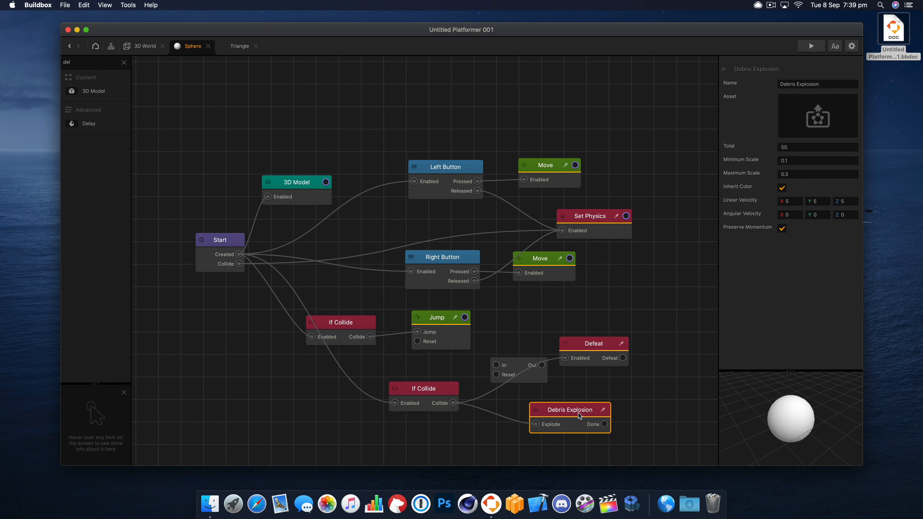
{"action": "left_click", "coordinate": [811, 46]}
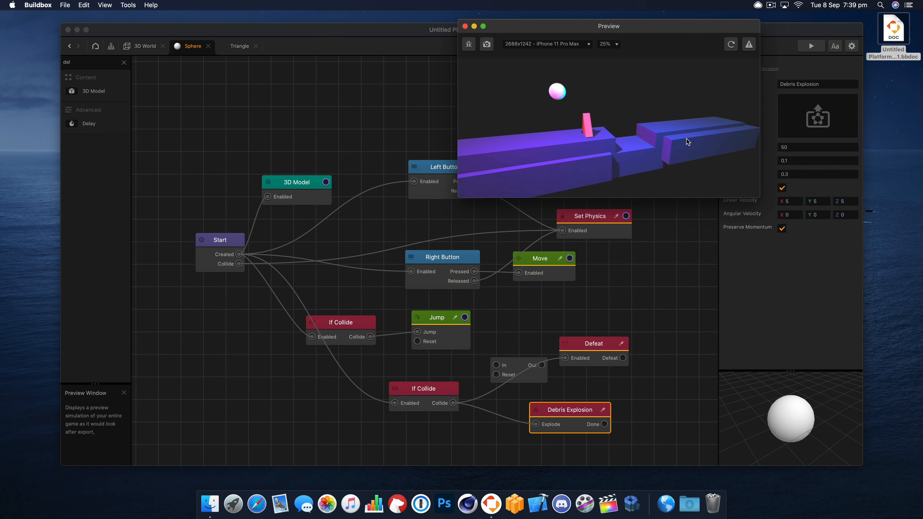
{"action": "left_click", "coordinate": [465, 26]}
- Route the enemy If Collide node's Collide output through the Delay node into Defeat, with the delay set to 1
{"action": "left_click", "coordinate": [545, 361]}
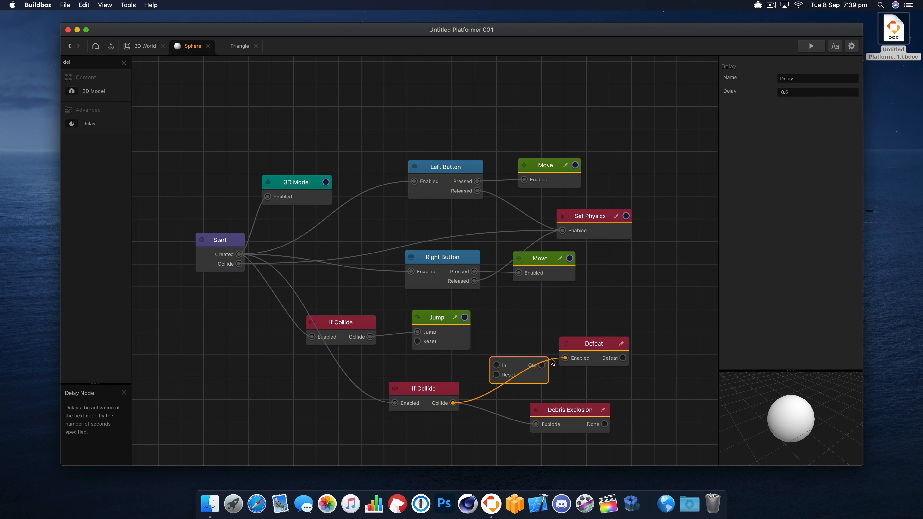
{"action": "left_click_drag", "start_coordinate": [452, 403], "coordinate": [489, 384]}
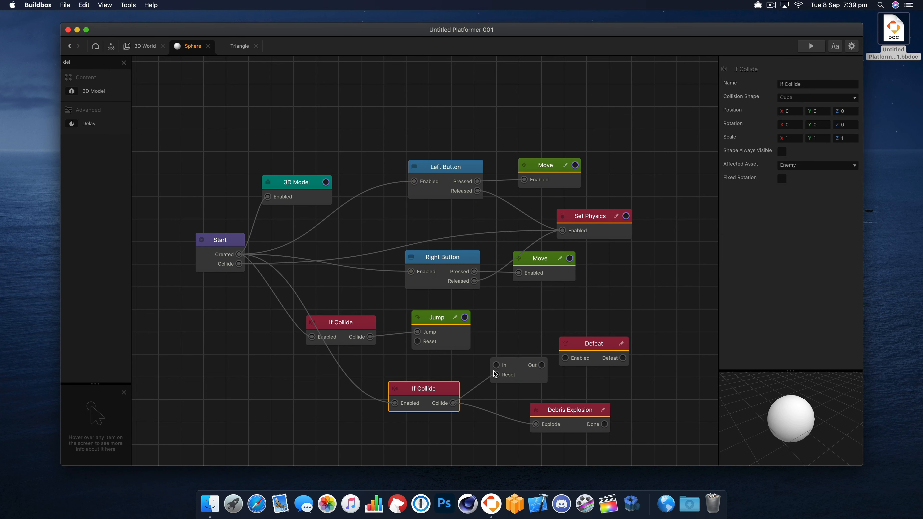
{"action": "left_click", "coordinate": [520, 373]}
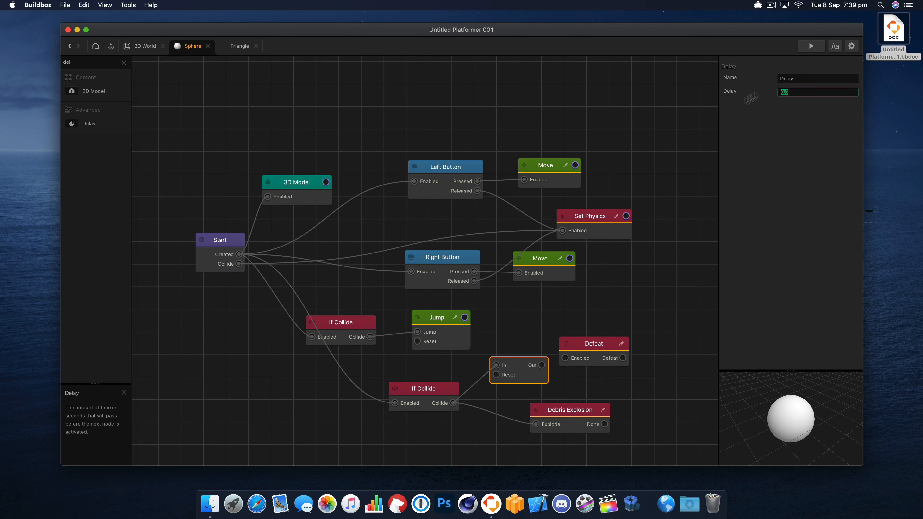
{"action": "key", "text": "Return"}
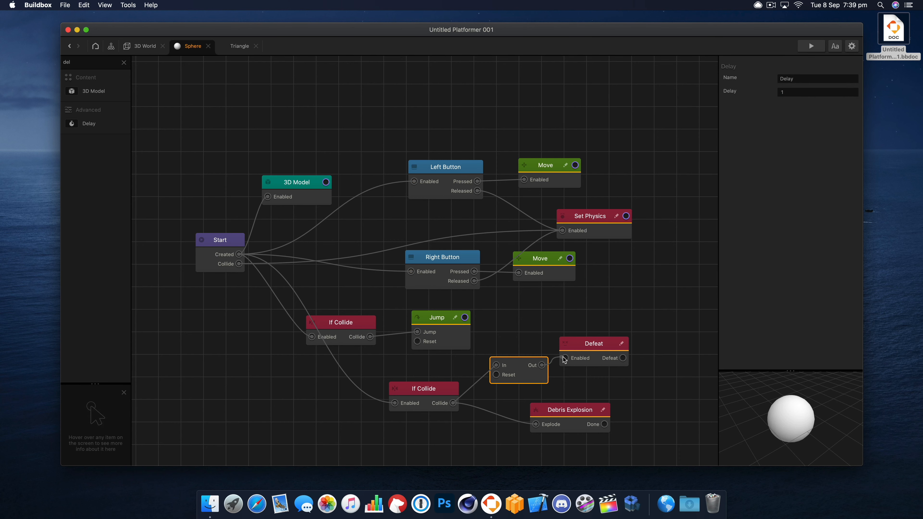
{"action": "left_click_drag", "start_coordinate": [591, 343], "coordinate": [599, 336]}
{"action": "left_click_drag", "start_coordinate": [588, 409], "coordinate": [590, 405]}
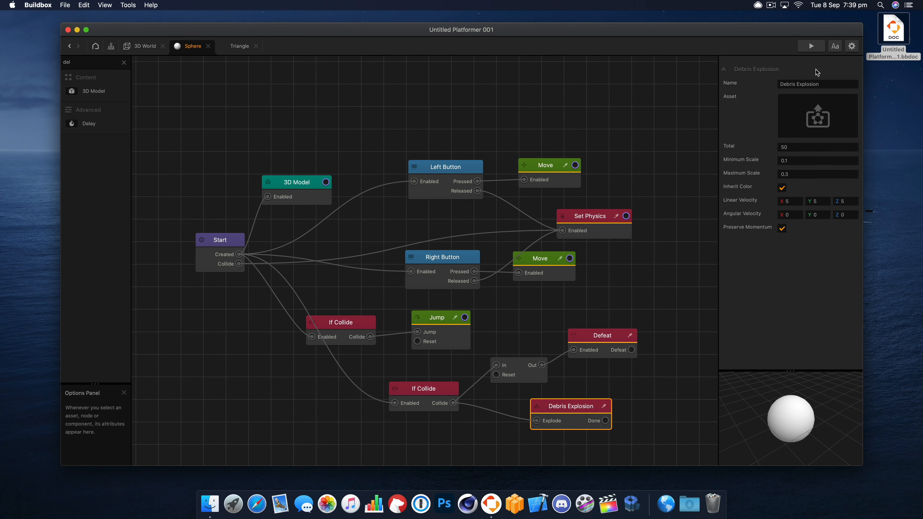
{"action": "left_click", "coordinate": [851, 100]}
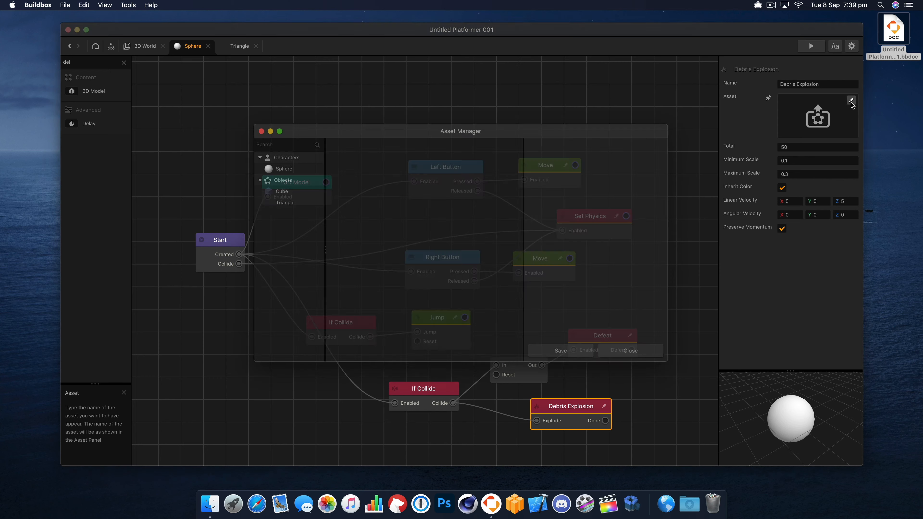
{"action": "left_click", "coordinate": [261, 131]}
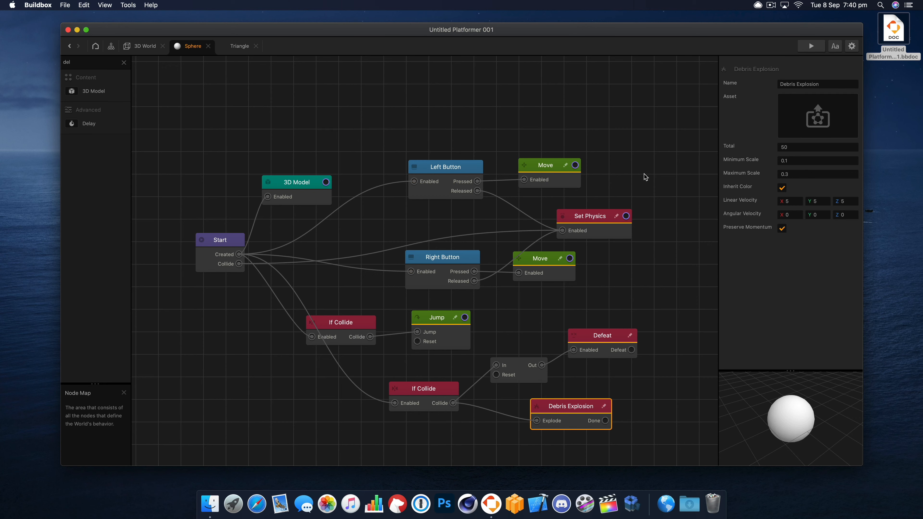
{"action": "left_click", "coordinate": [124, 62]}
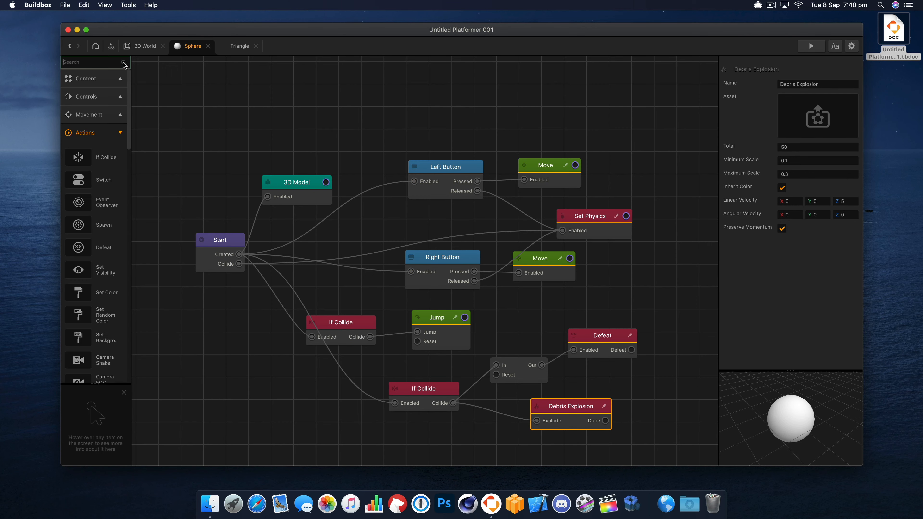
- Add a Sphere shape to the objects of the 3D World's asset library and rename it Debris
{"action": "left_click", "coordinate": [147, 46]}
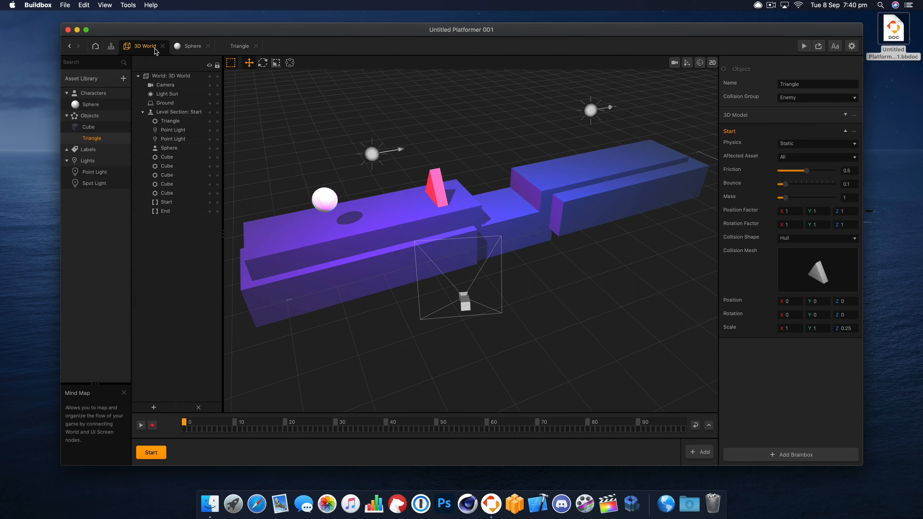
{"action": "left_click", "coordinate": [123, 79]}
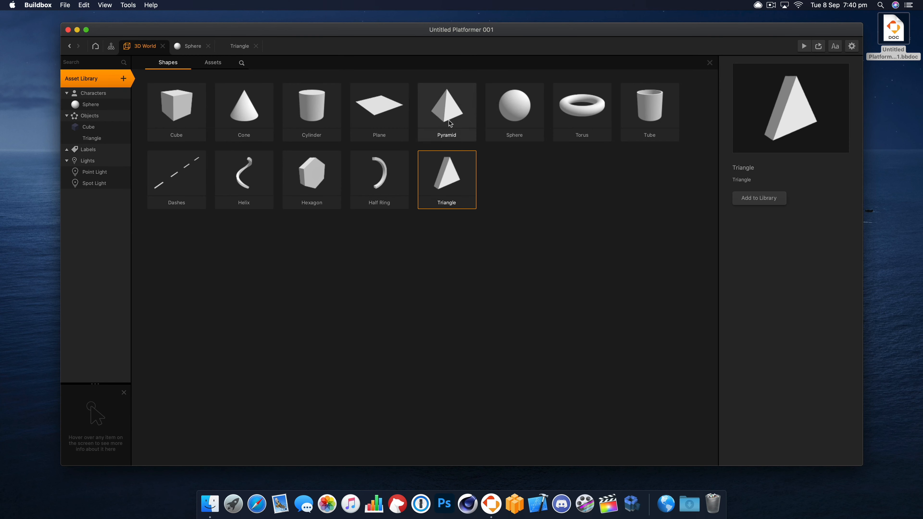
{"action": "left_click", "coordinate": [526, 125]}
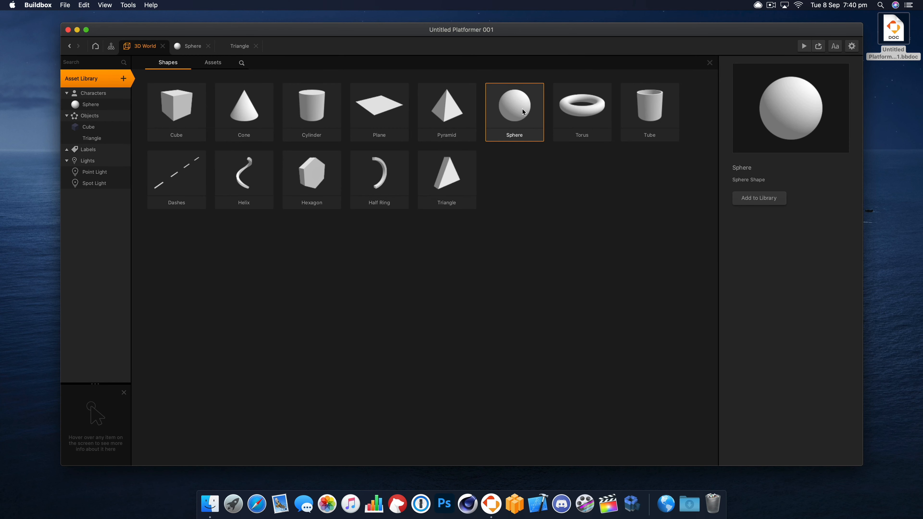
{"action": "left_click", "coordinate": [709, 62]}
{"action": "left_click", "coordinate": [90, 149]}
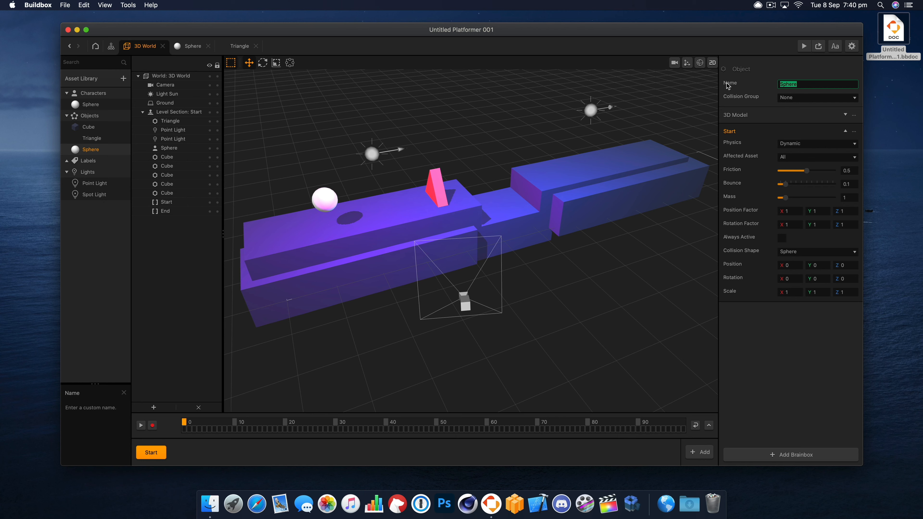
{"action": "type", "text": "Debris"}
{"action": "key", "text": "Return"}
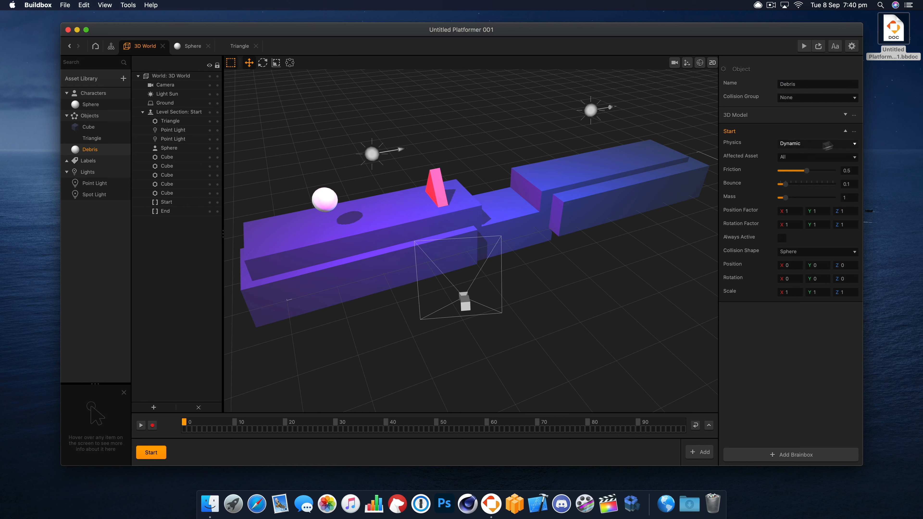
- Try to assign the Debris object as the asset of the Debris Explosion node in the Sphere's node map
{"action": "double_click", "coordinate": [96, 105]}
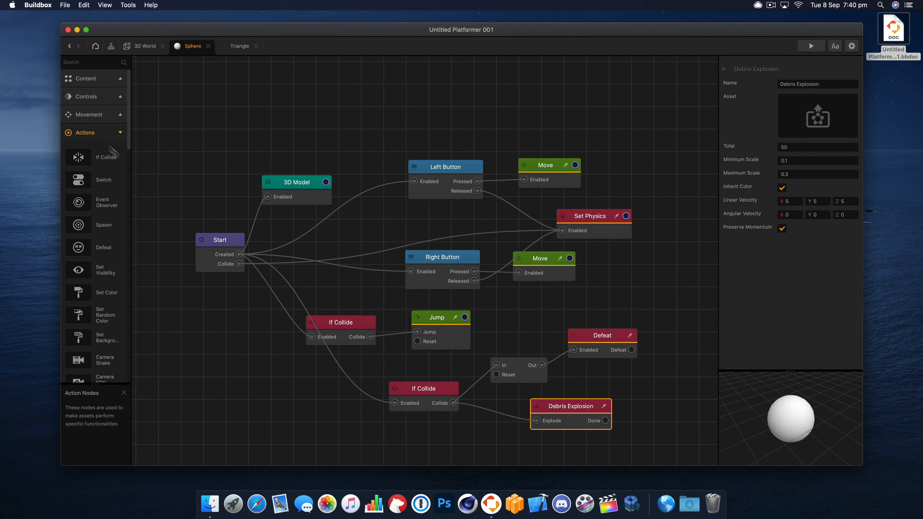
{"action": "left_click_drag", "start_coordinate": [567, 406], "coordinate": [577, 404]}
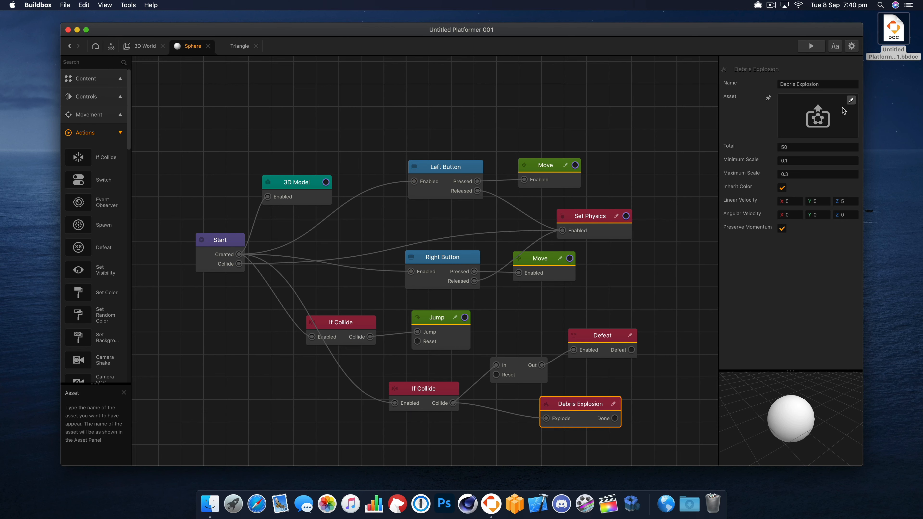
{"action": "left_click", "coordinate": [852, 101]}
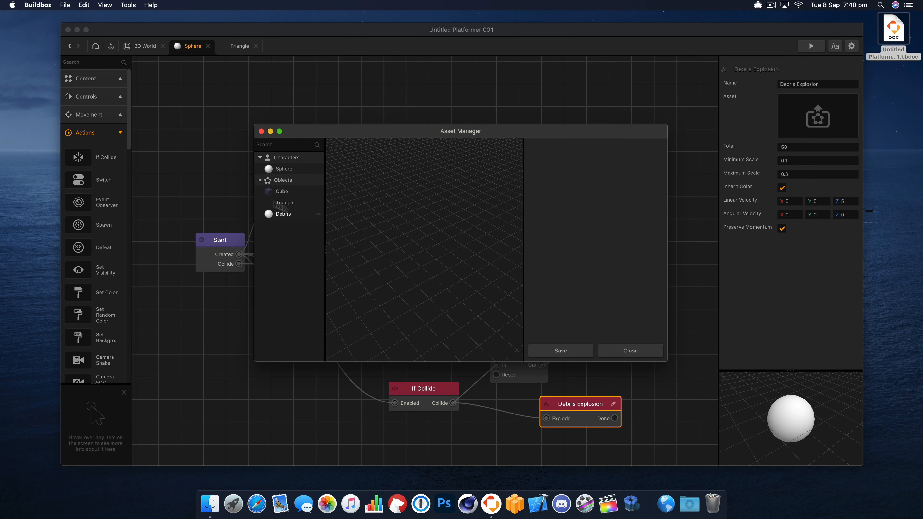
{"action": "left_click", "coordinate": [282, 215]}
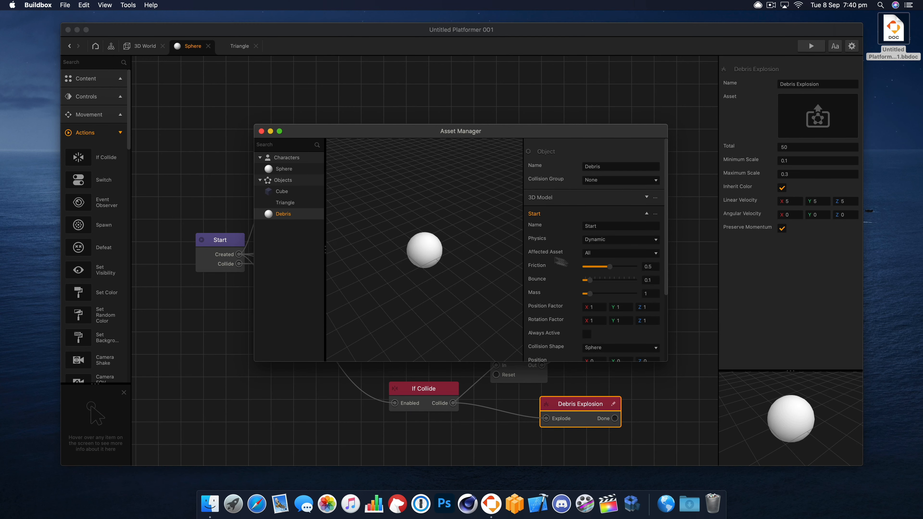
{"action": "left_click", "coordinate": [261, 132]}
- Preview the game and examine the reported script error in full, then close the preview
{"action": "left_click", "coordinate": [811, 46]}
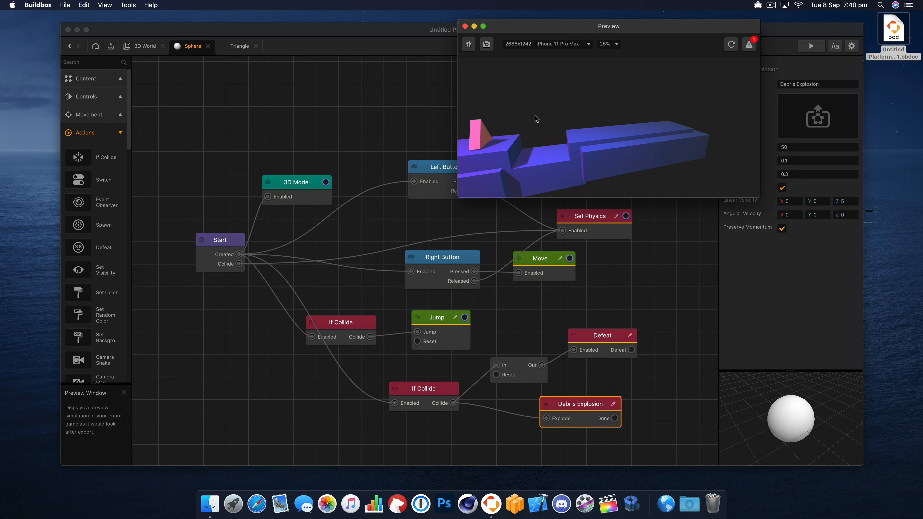
{"action": "left_click", "coordinate": [749, 44]}
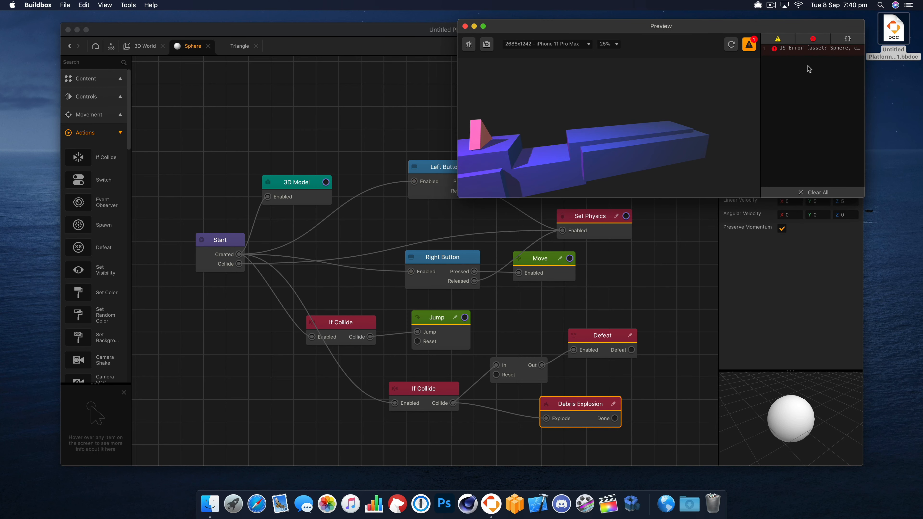
{"action": "left_click_drag", "start_coordinate": [867, 198], "coordinate": [833, 236]}
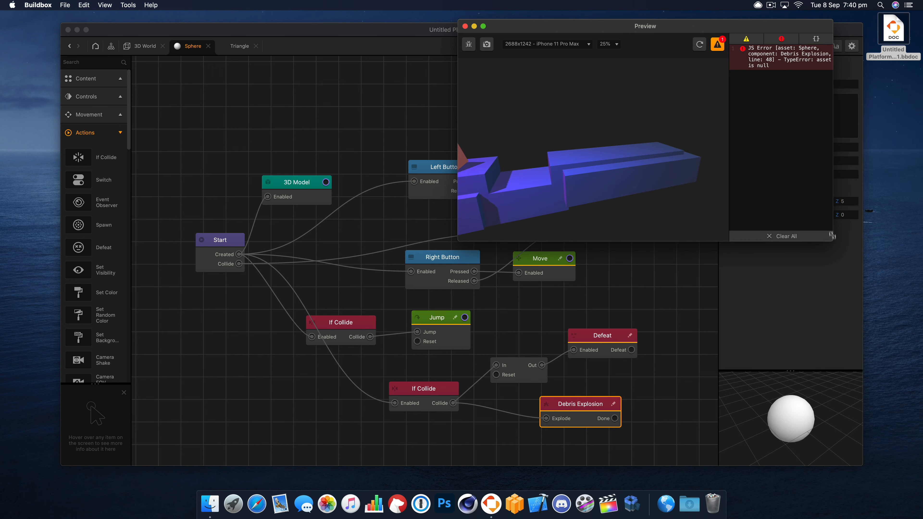
{"action": "left_click", "coordinate": [466, 26]}
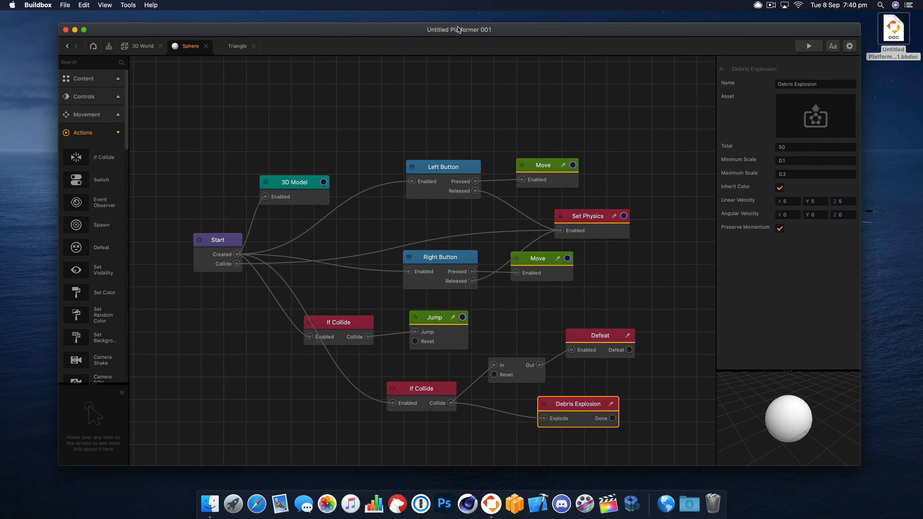
- Assign the Debris object as the Debris Explosion node's asset, save the choice, and preview the game
{"action": "left_click", "coordinate": [145, 46]}
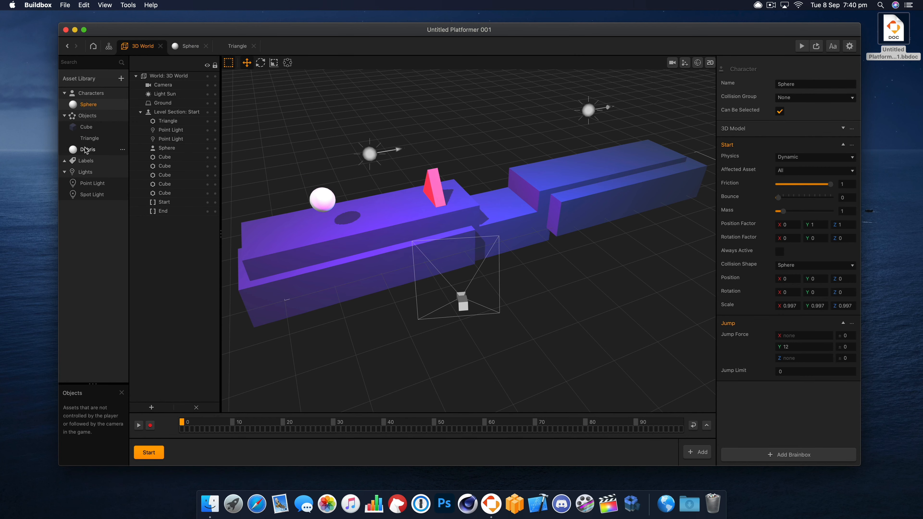
{"action": "left_click", "coordinate": [191, 47]}
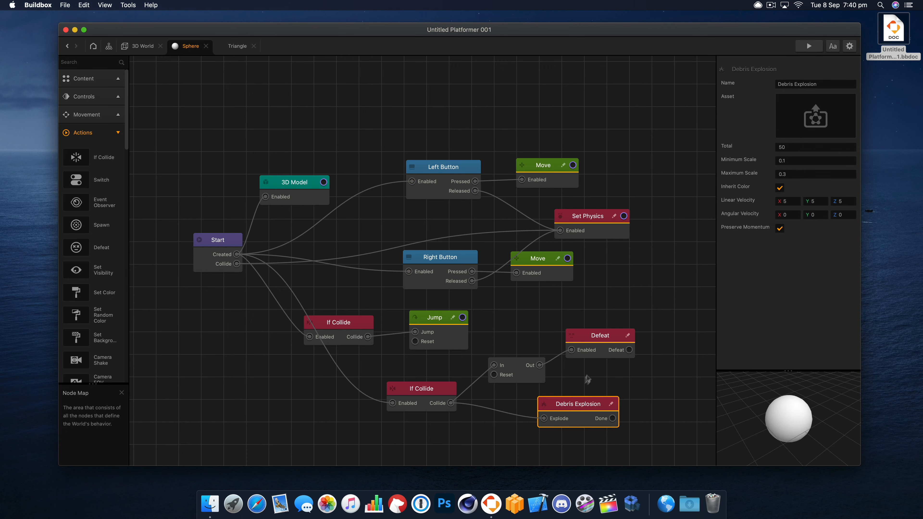
{"action": "left_click_drag", "start_coordinate": [565, 407], "coordinate": [568, 407]}
{"action": "left_click", "coordinate": [848, 101]}
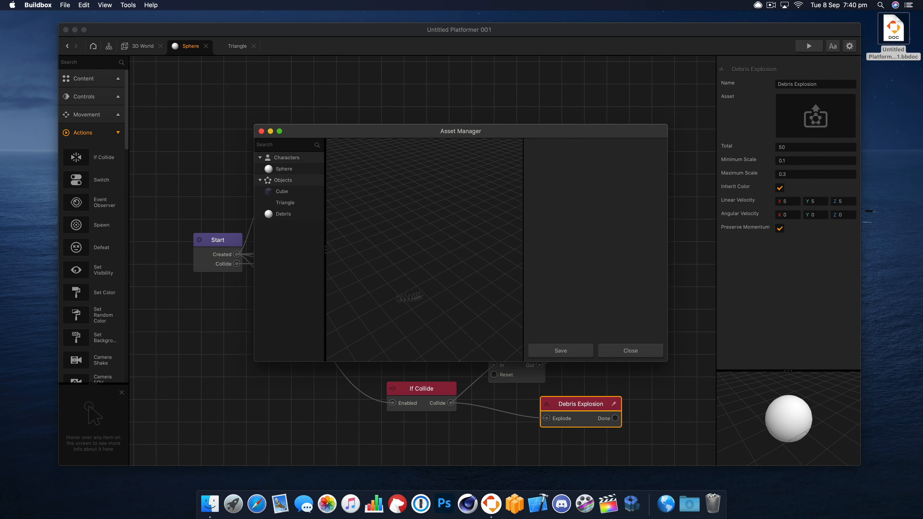
{"action": "left_click", "coordinate": [284, 217]}
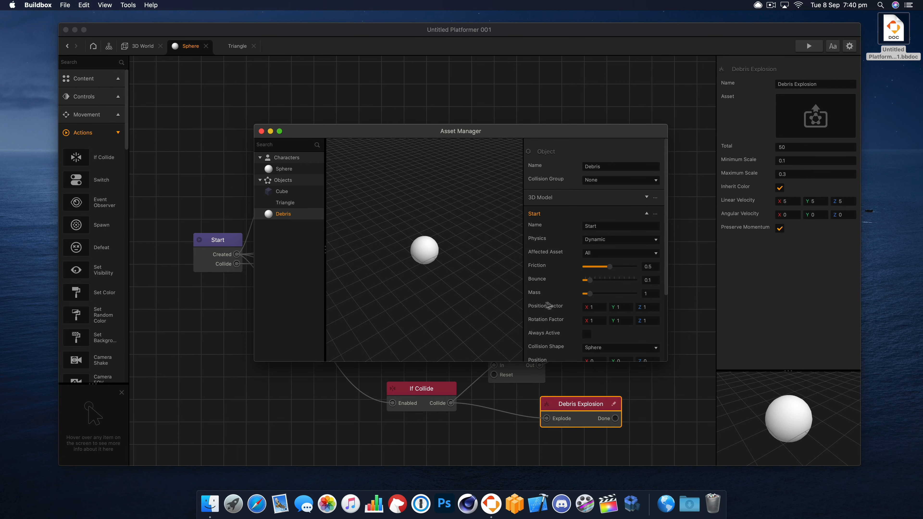
{"action": "scroll", "coordinate": [548, 305], "scroll_direction": "down", "scroll_amount": 5}
{"action": "scroll", "coordinate": [569, 313], "scroll_direction": "up", "scroll_amount": 5}
{"action": "left_click_drag", "start_coordinate": [611, 362], "coordinate": [611, 416]}
{"action": "scroll", "coordinate": [562, 393], "scroll_direction": "down", "scroll_amount": 3}
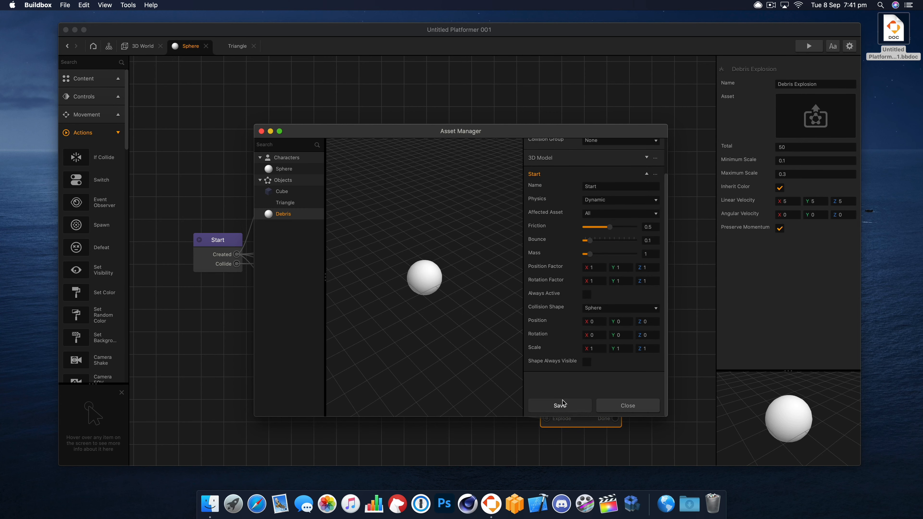
{"action": "left_click", "coordinate": [551, 400]}
{"action": "left_click", "coordinate": [569, 405]}
{"action": "left_click", "coordinate": [807, 44]}
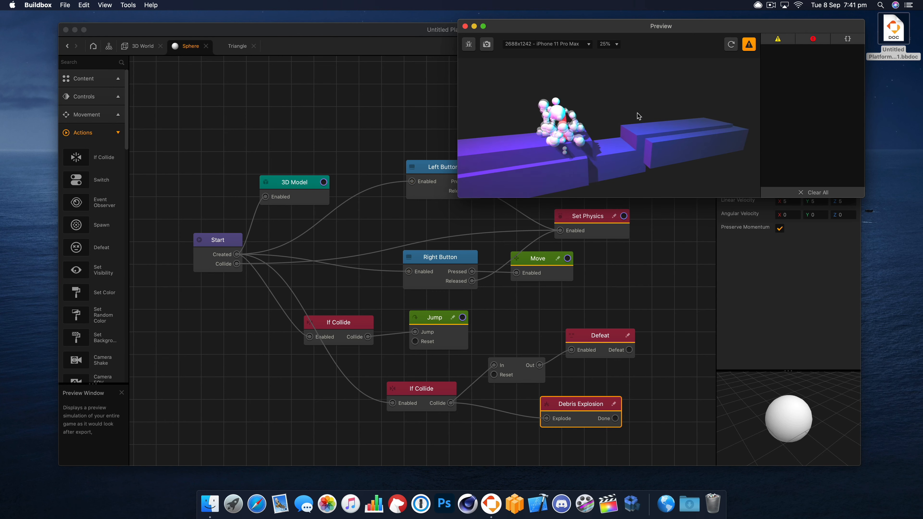
{"action": "left_click", "coordinate": [464, 26]}
- Set the Debris Explosion node's maximum scale to 0.2 and preview the game
{"action": "left_click", "coordinate": [802, 149]}
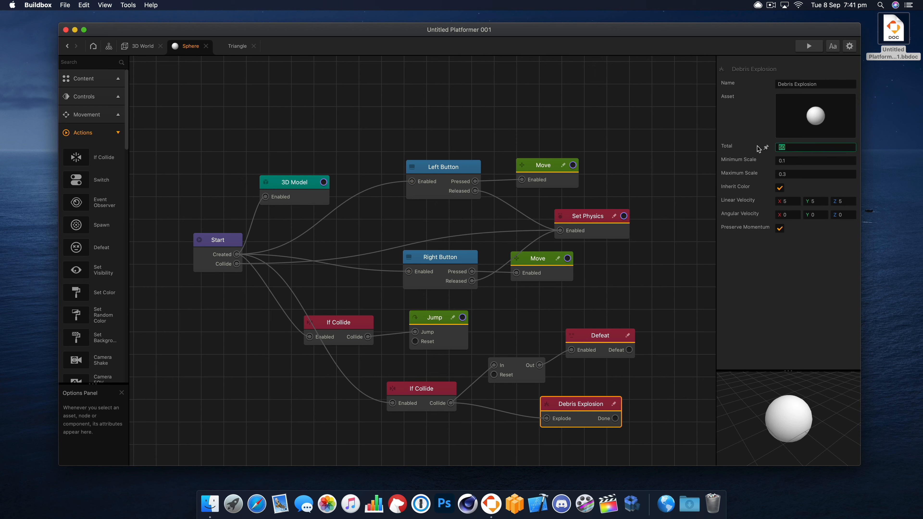
{"action": "left_click_drag", "start_coordinate": [582, 406], "coordinate": [551, 411]}
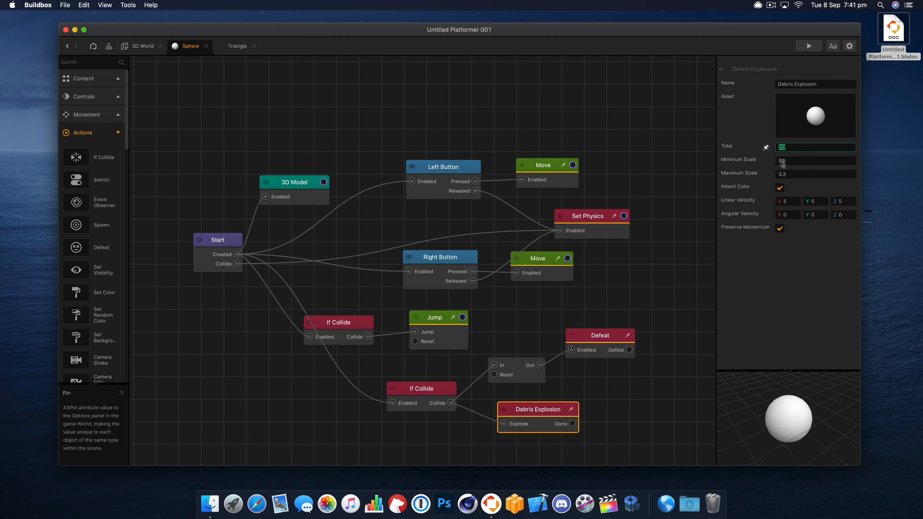
{"action": "left_click", "coordinate": [795, 173]}
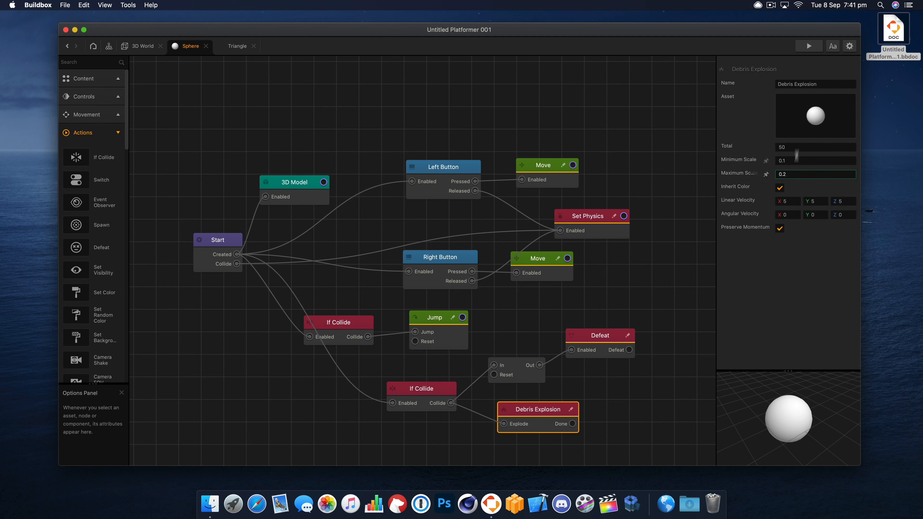
{"action": "key", "text": "Tab"}
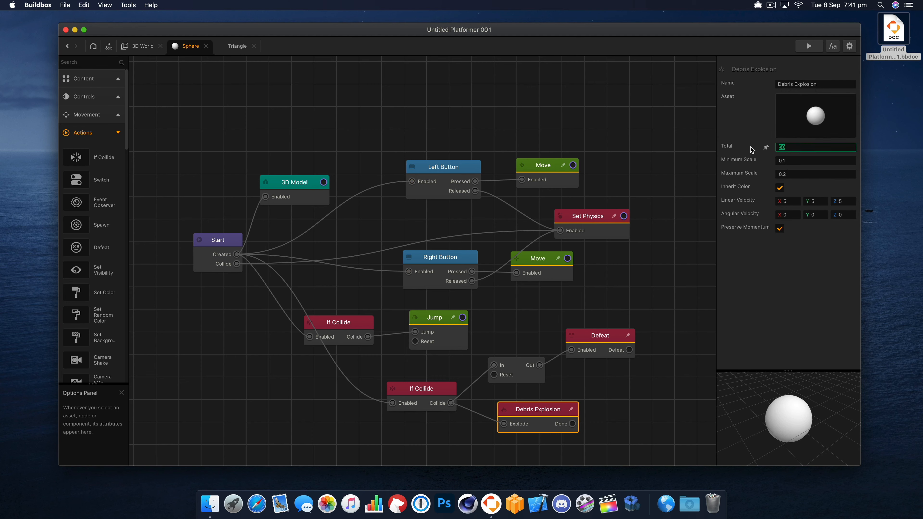
{"action": "left_click", "coordinate": [809, 46]}
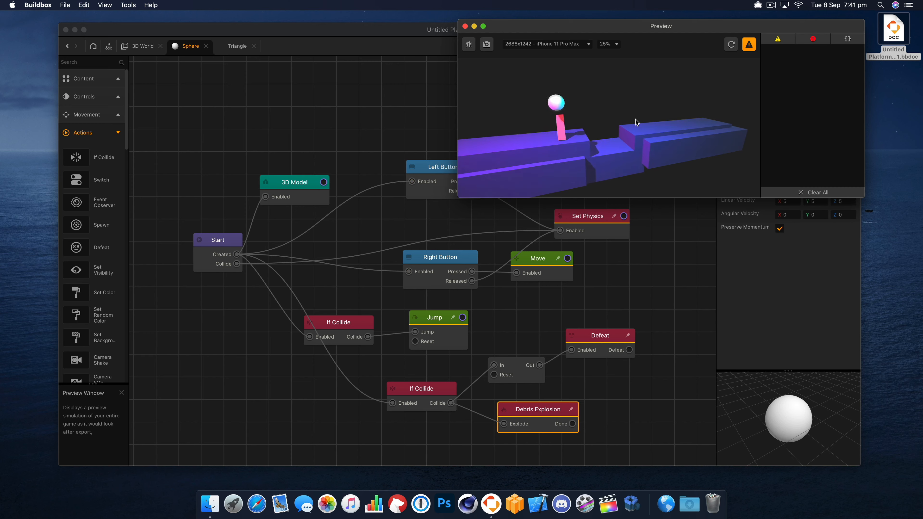
- Set the Debris Explosion node's total to 20 and preview the sphere's collision with the enemy
{"action": "left_click", "coordinate": [466, 26]}
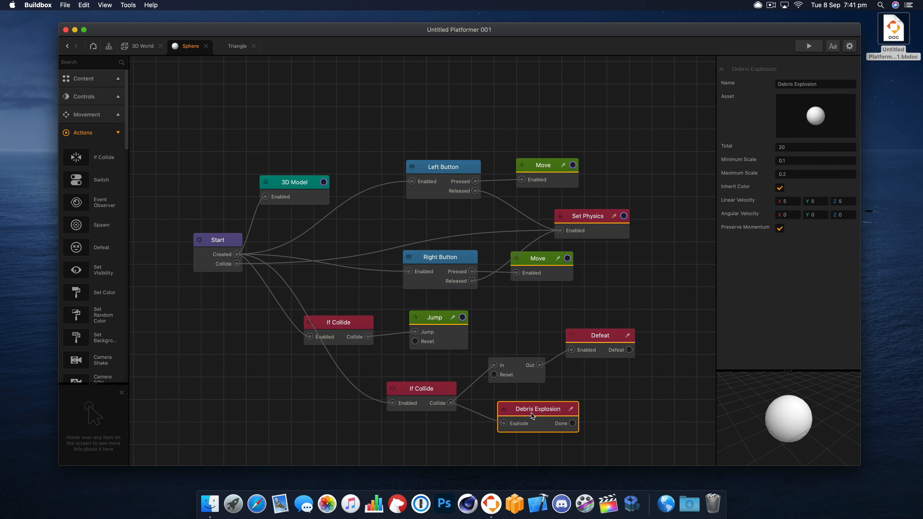
{"action": "left_click_drag", "start_coordinate": [504, 424], "coordinate": [508, 419]}
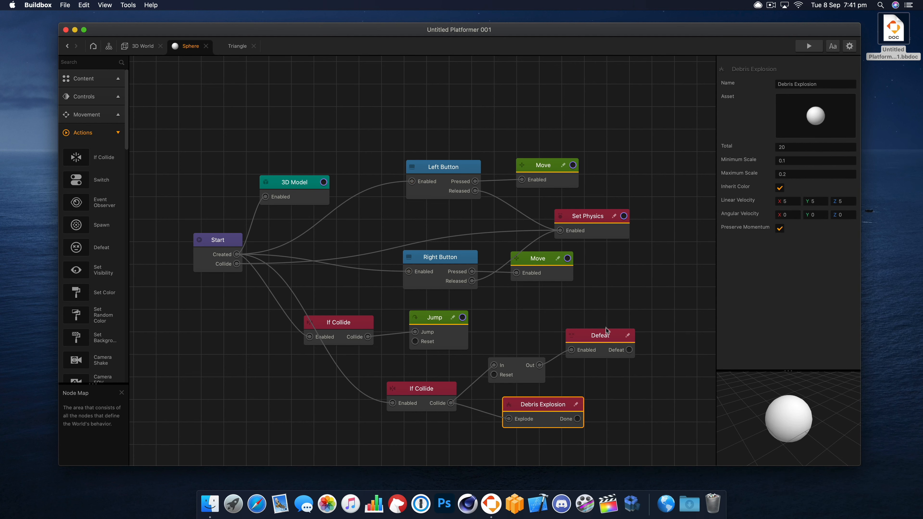
{"action": "left_click", "coordinate": [474, 381]}
{"action": "left_click", "coordinate": [809, 46]}
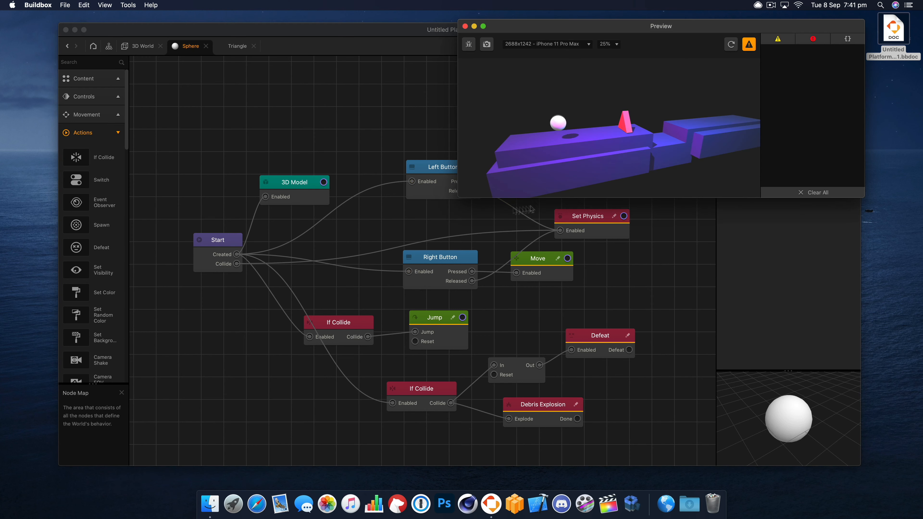
{"action": "left_click", "coordinate": [677, 124]}
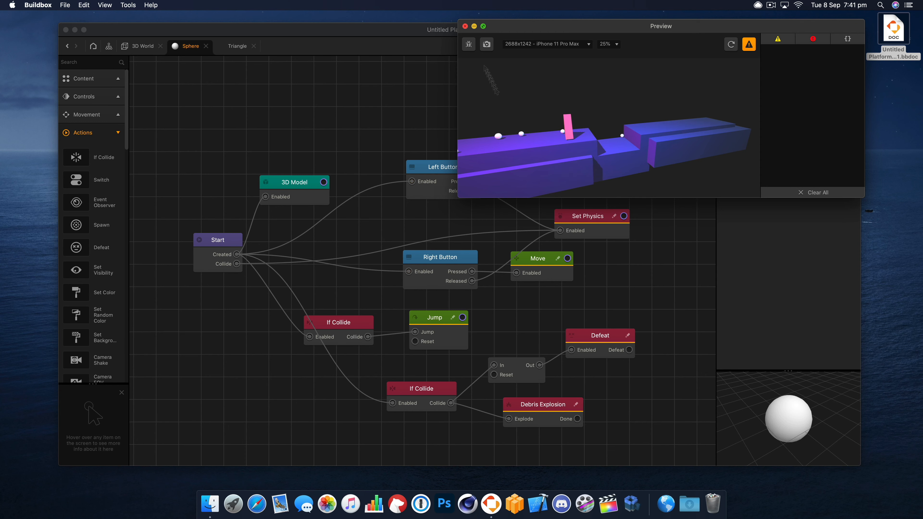
{"action": "left_click", "coordinate": [466, 25]}
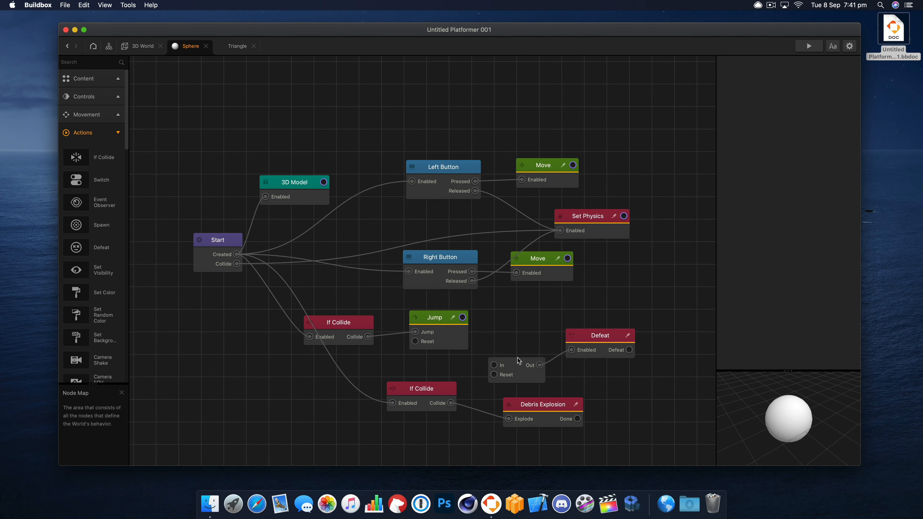
- Bypass the Delay node by connecting the enemy If Collide node's Collide output directly to Defeat's Enabled input, and preview the game
{"action": "left_click_drag", "start_coordinate": [518, 361], "coordinate": [521, 337]}
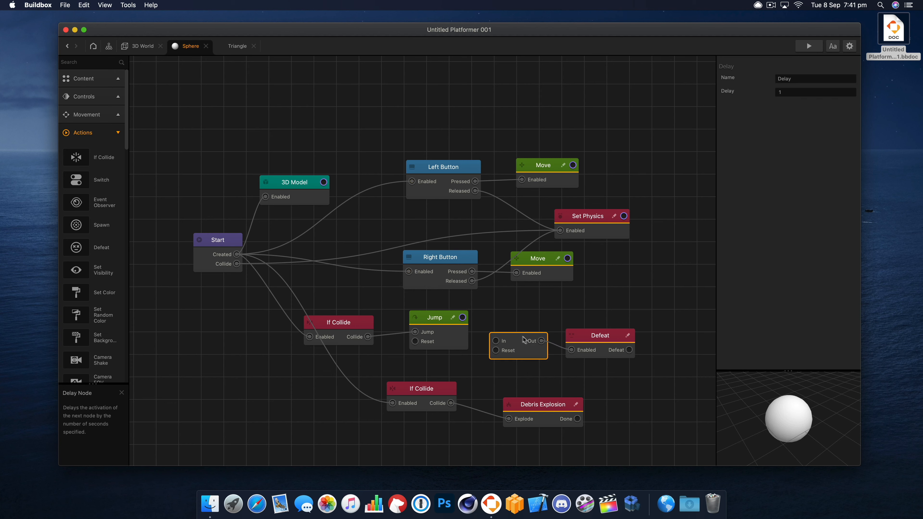
{"action": "left_click", "coordinate": [451, 404]}
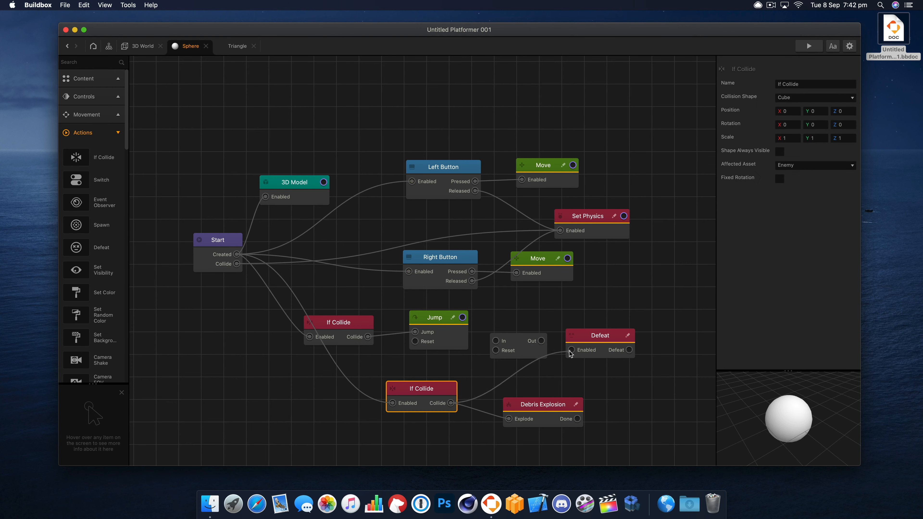
{"action": "left_click", "coordinate": [809, 46]}
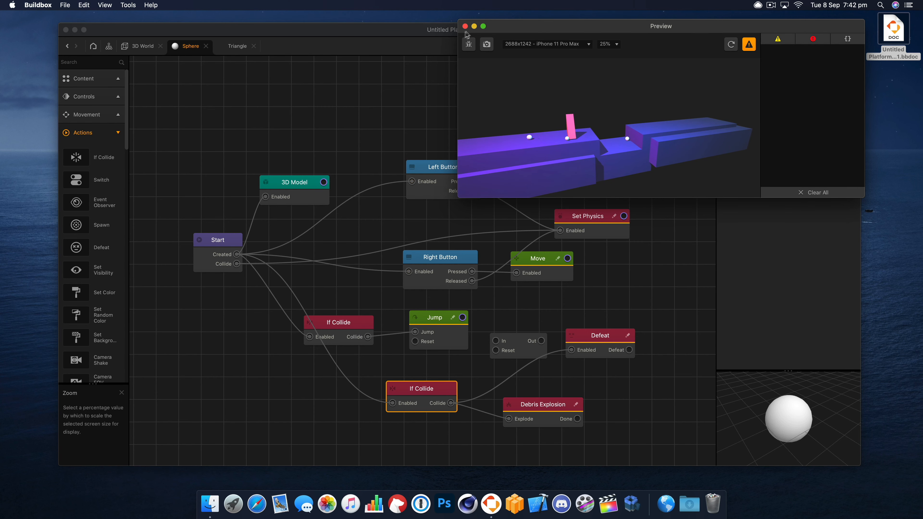
{"action": "left_click", "coordinate": [731, 44]}
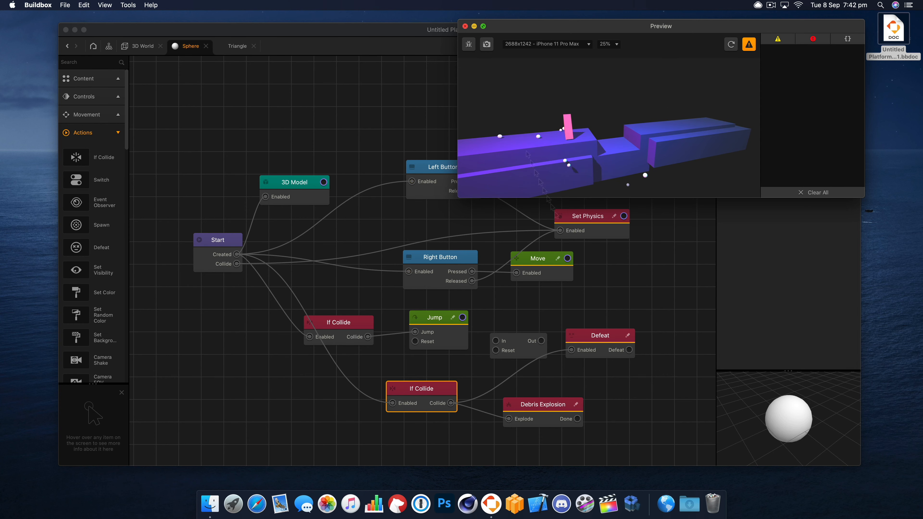
{"action": "left_click", "coordinate": [466, 26]}
- Set the Debris Explosion node's total to 50 and preview the explosion
{"action": "left_click_drag", "start_coordinate": [599, 333], "coordinate": [593, 334]}
{"action": "left_click", "coordinate": [552, 411]}
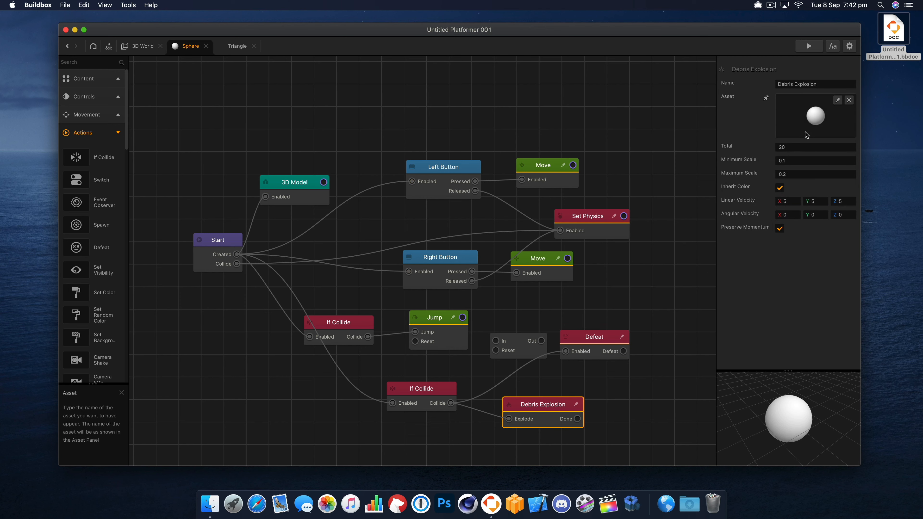
{"action": "left_click", "coordinate": [778, 147]}
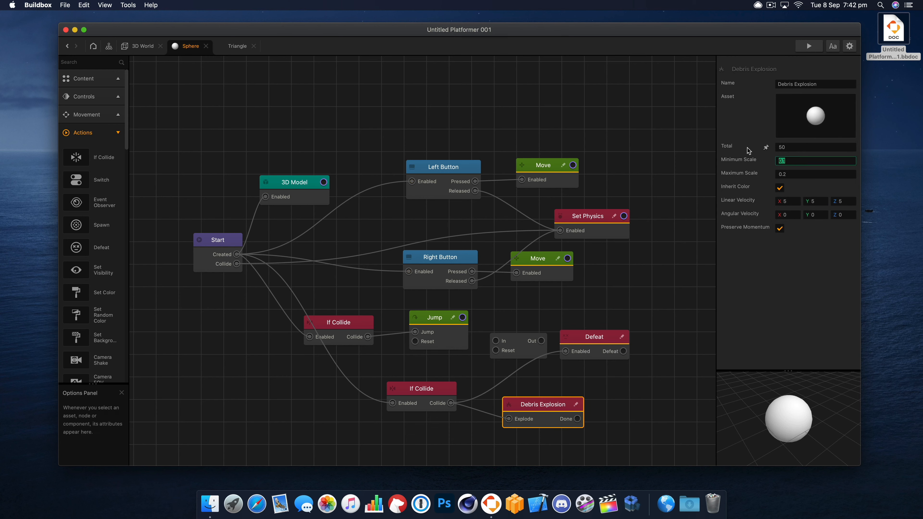
{"action": "left_click", "coordinate": [787, 200]}
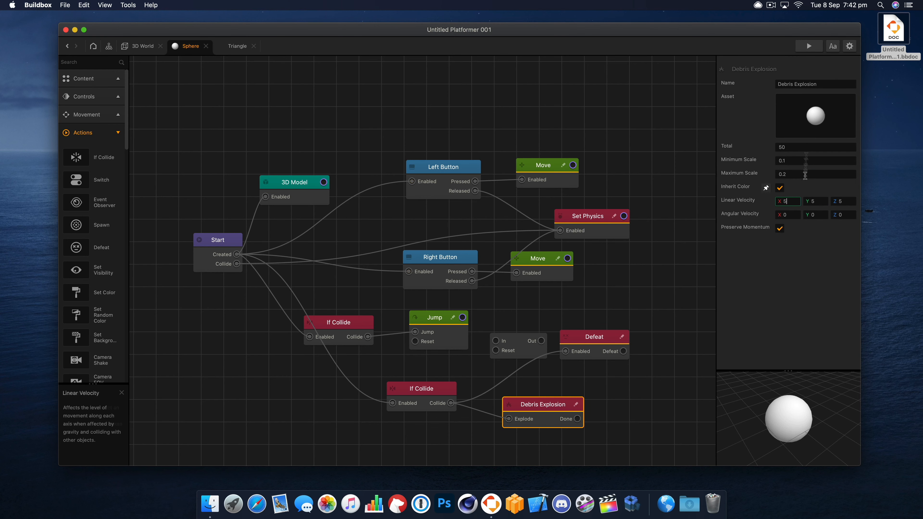
{"action": "left_click", "coordinate": [809, 46]}
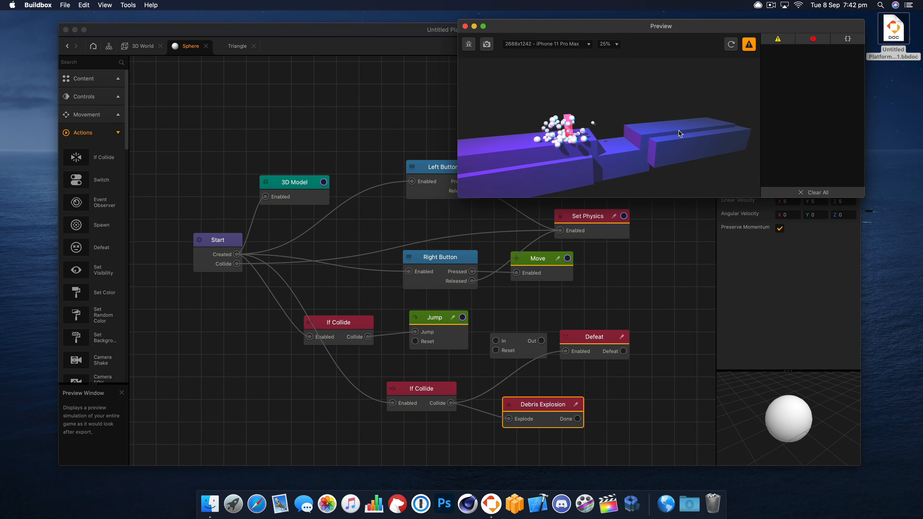
- Set the Debris Explosion node's linear velocity to 30 on X, Y and Z and preview the explosion
{"action": "left_click_drag", "start_coordinate": [743, 26], "coordinate": [656, 10]}
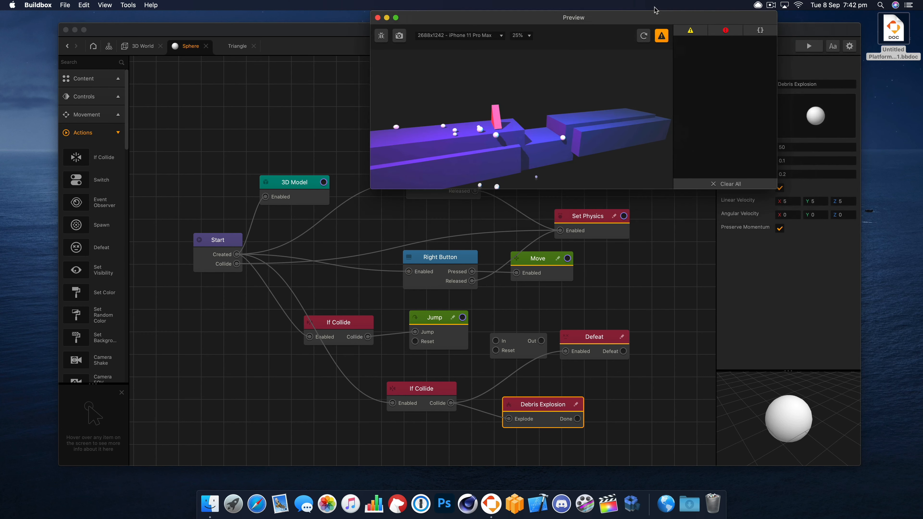
{"action": "left_click", "coordinate": [788, 215]}
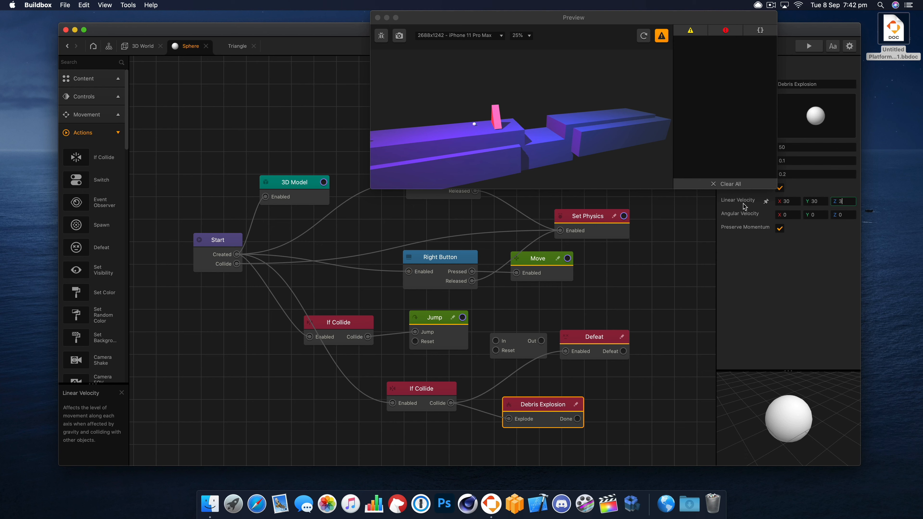
{"action": "left_click", "coordinate": [620, 103]}
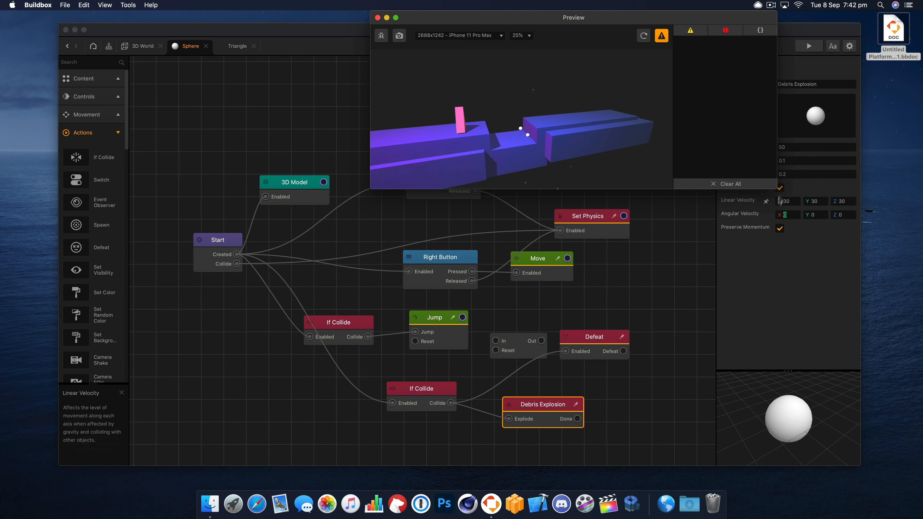
- Set the Debris Explosion node's linear velocity to 5 on all axes, preview the explosion again, and close the preview
{"action": "left_click", "coordinate": [789, 201]}
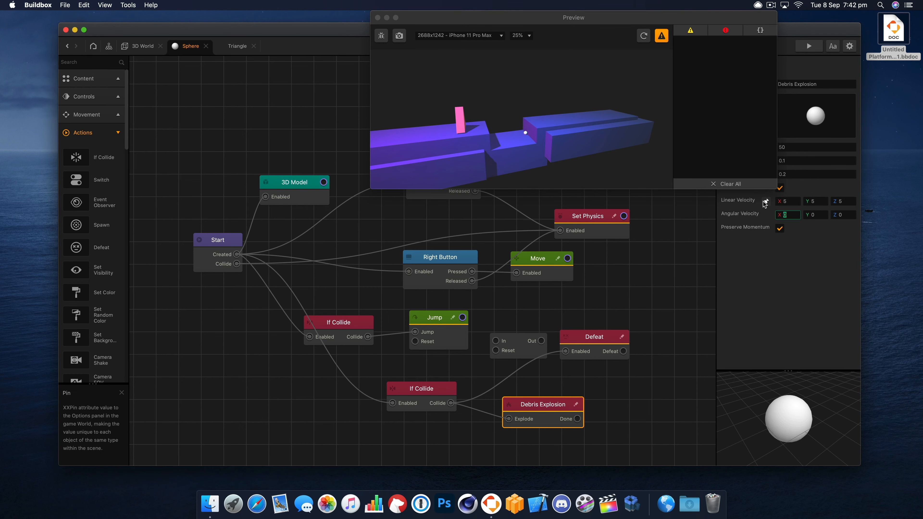
{"action": "left_click", "coordinate": [644, 35]}
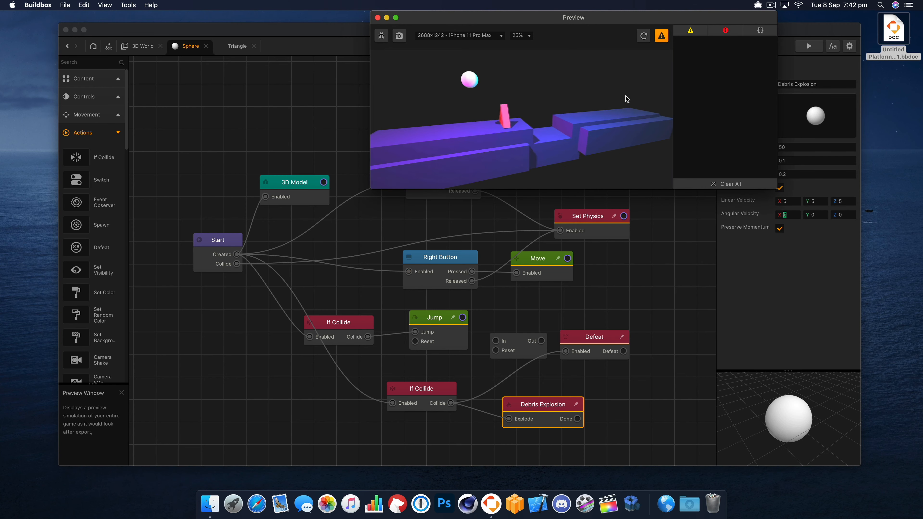
{"action": "left_click", "coordinate": [378, 18]}
- In the 3D world, move the triangle enemy along Z onto the far blue platform, to about Z -10.7
{"action": "left_click", "coordinate": [140, 46]}
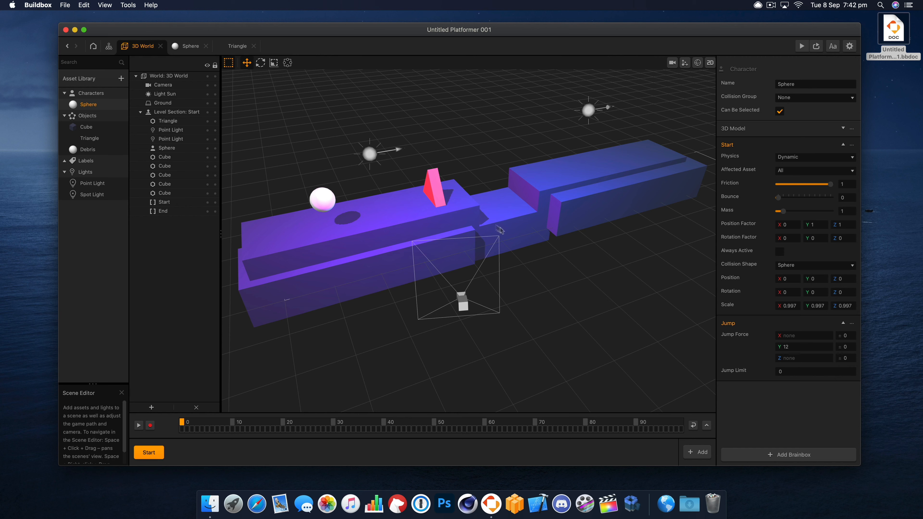
{"action": "left_click", "coordinate": [433, 195]}
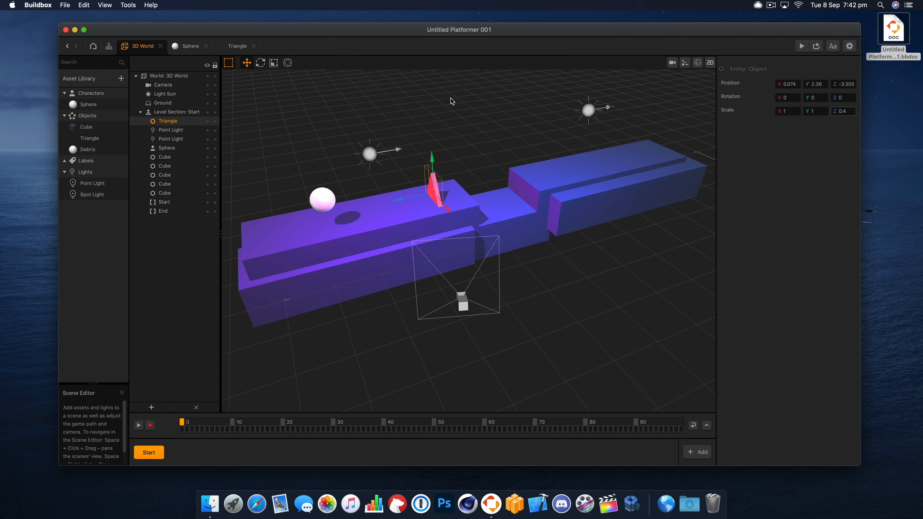
{"action": "left_click_drag", "start_coordinate": [416, 198], "coordinate": [595, 261]}
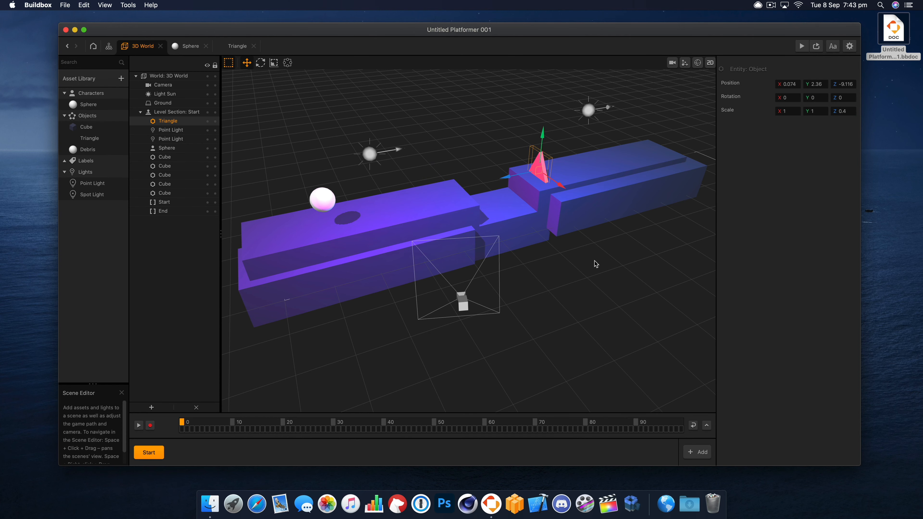
{"action": "left_click", "coordinate": [595, 257]}
{"action": "right_click_drag", "start_coordinate": [601, 253], "coordinate": [582, 253]}
{"action": "left_click", "coordinate": [502, 175]}
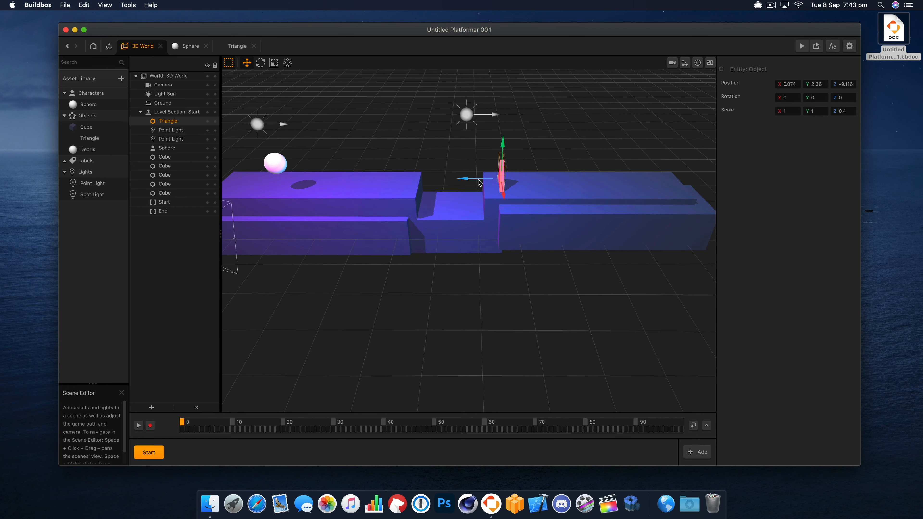
{"action": "left_click_drag", "start_coordinate": [479, 183], "coordinate": [510, 183]}
{"action": "right_click_drag", "start_coordinate": [410, 245], "coordinate": [439, 284]}
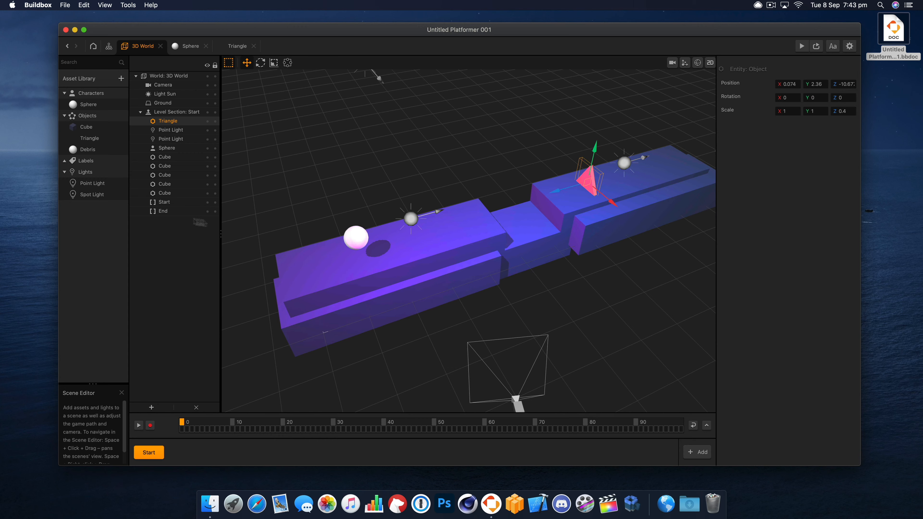
- Add a Wave node to the Triangle's node map and connect Start's Created output to its Enabled input
{"action": "double_click", "coordinate": [91, 138]}
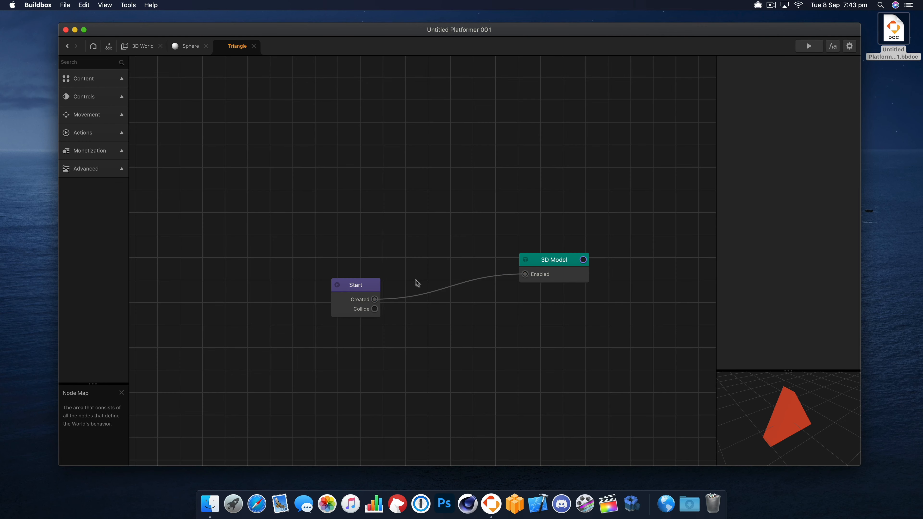
{"action": "left_click_drag", "start_coordinate": [378, 289], "coordinate": [362, 266]}
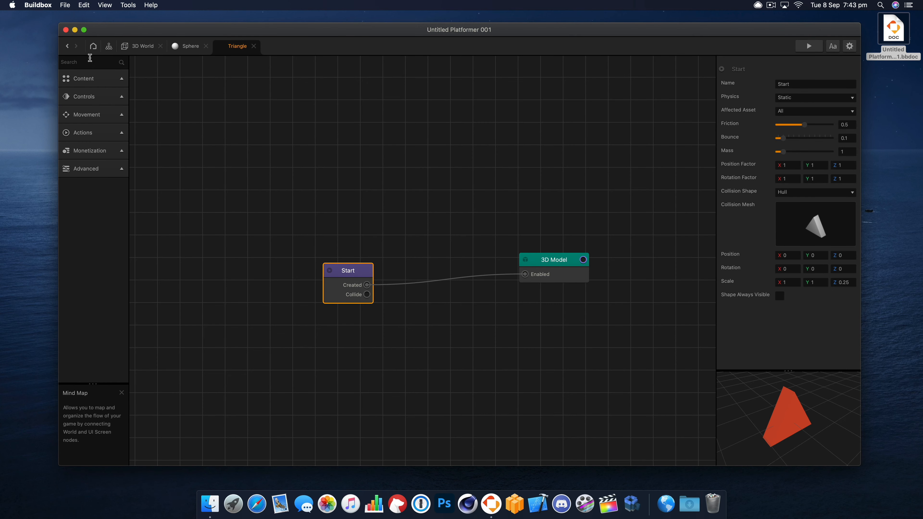
{"action": "left_click", "coordinate": [98, 116]}
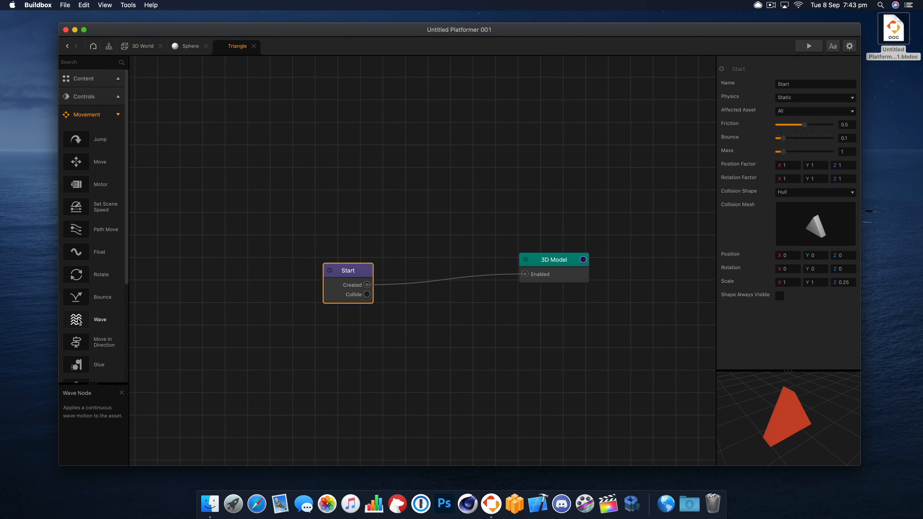
{"action": "scroll", "coordinate": [76, 320], "scroll_direction": "down", "scroll_amount": 5}
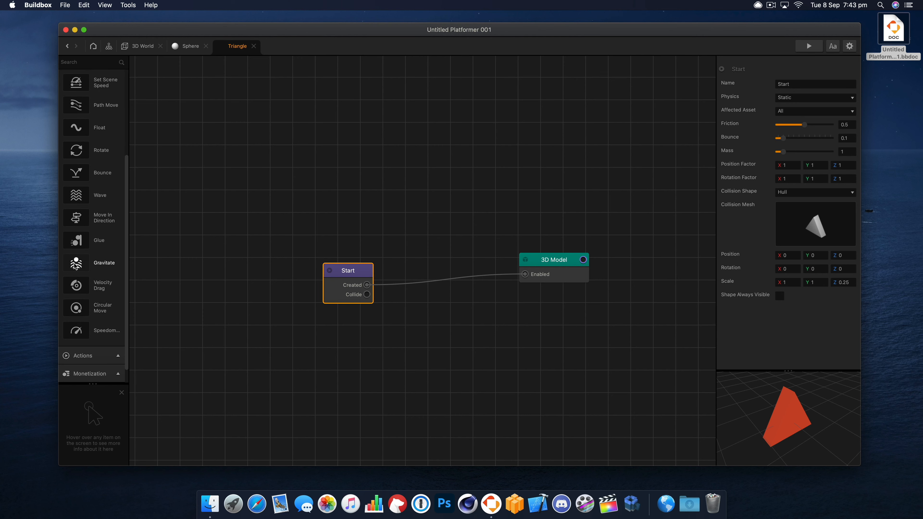
{"action": "left_click_drag", "start_coordinate": [477, 297], "coordinate": [486, 305]}
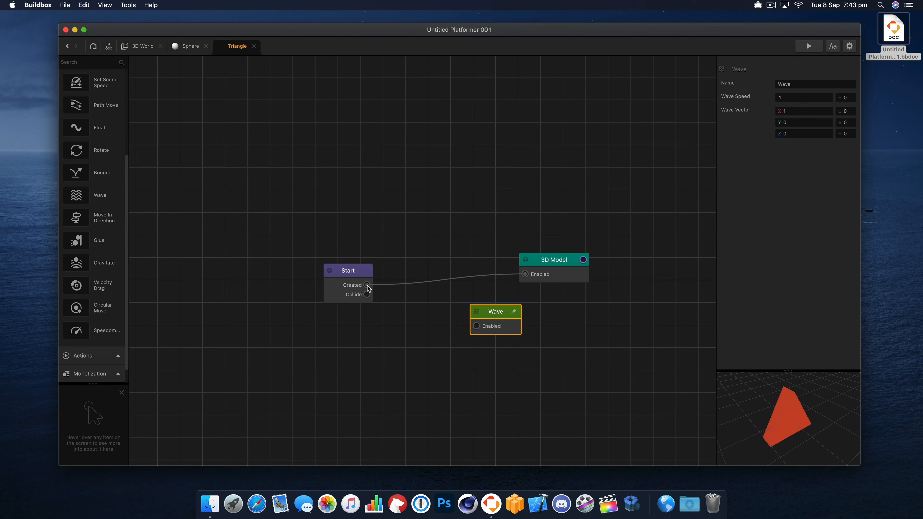
{"action": "left_click_drag", "start_coordinate": [368, 286], "coordinate": [491, 326]}
- Preview the game to check the triangle's wave movement
{"action": "left_click", "coordinate": [809, 46]}
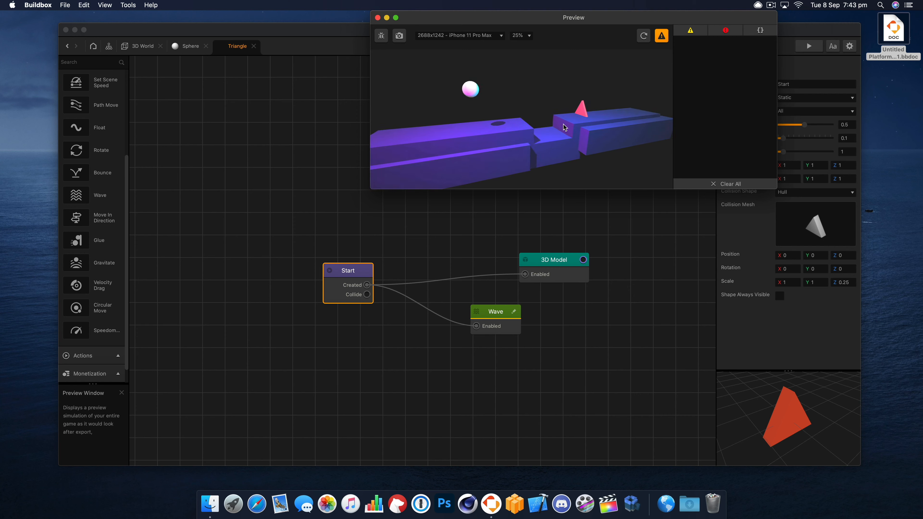
{"action": "left_click", "coordinate": [378, 17]}
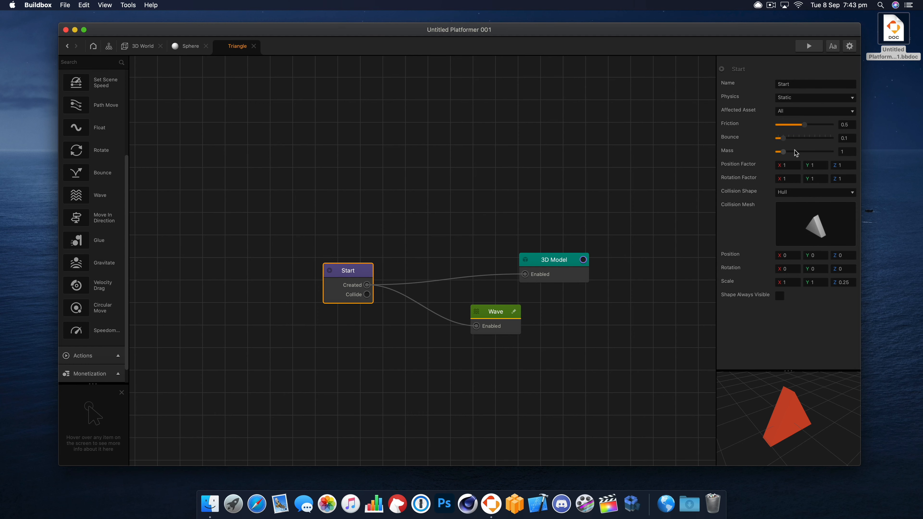
{"action": "left_click", "coordinate": [808, 47]}
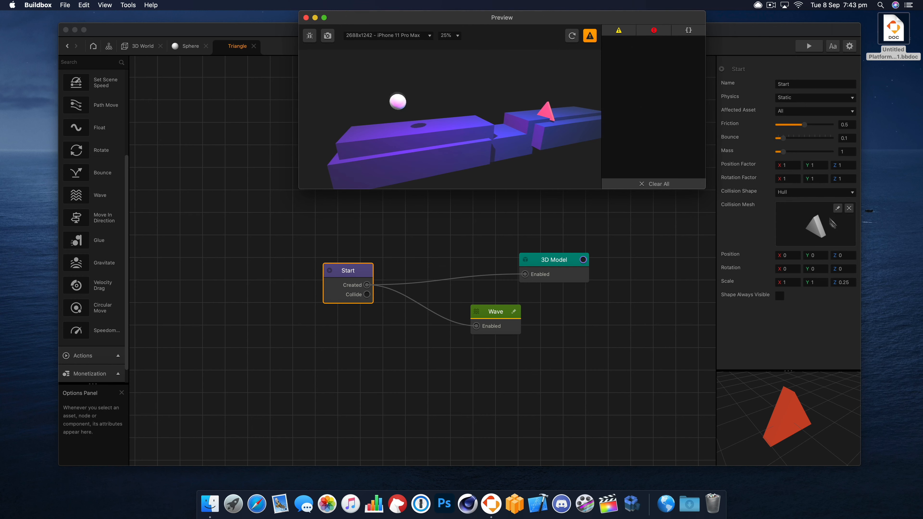
- Set the Wave node's vector to X 0 and Y 5 and reload the preview
{"action": "left_click", "coordinate": [490, 309]}
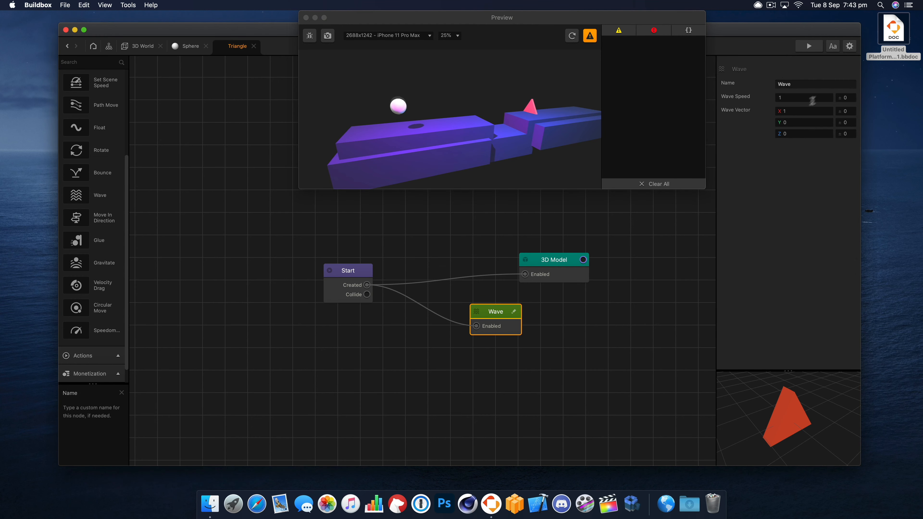
{"action": "left_click_drag", "start_coordinate": [797, 111], "coordinate": [766, 109]}
{"action": "type", "text": "0"}
{"action": "key", "text": "Tab"}
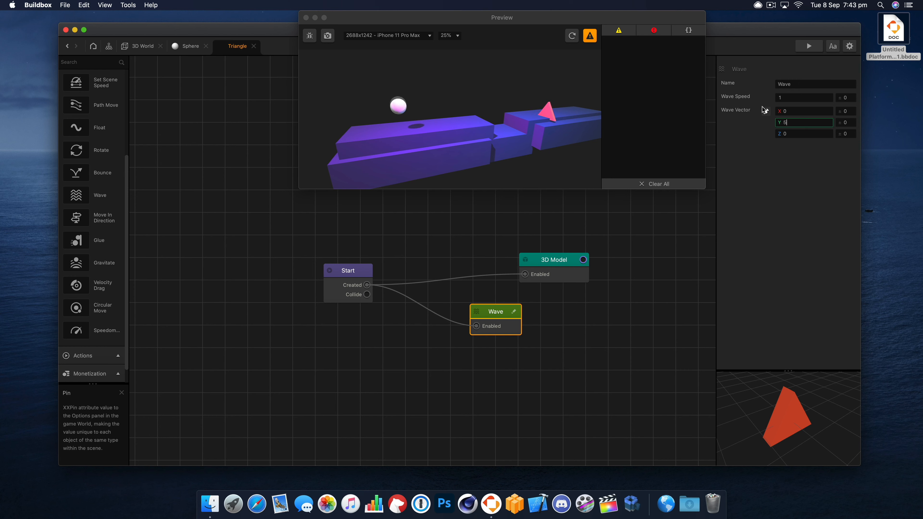
{"action": "key", "text": "Tab"}
{"action": "left_click", "coordinate": [573, 36]}
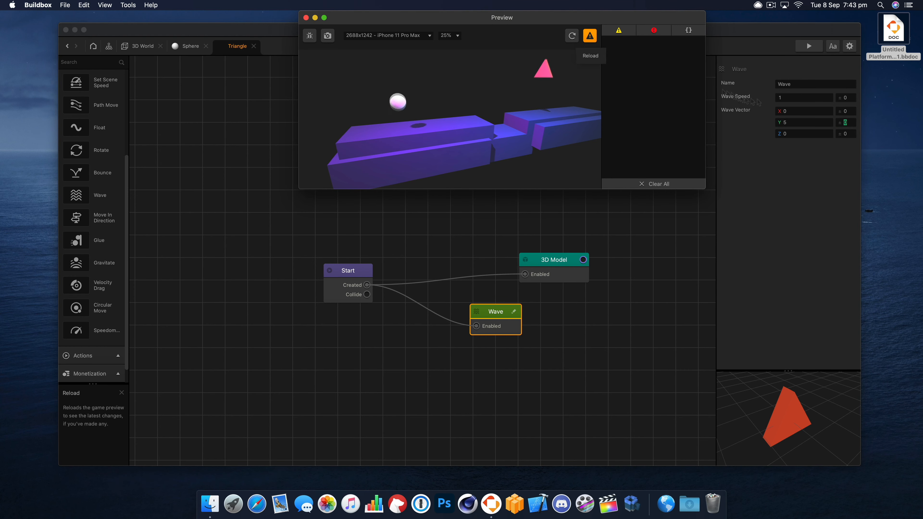
- Set the Wave node's vector Y to 1 and its wave speed to 5, reloading the preview after each change
{"action": "left_click", "coordinate": [810, 121]}
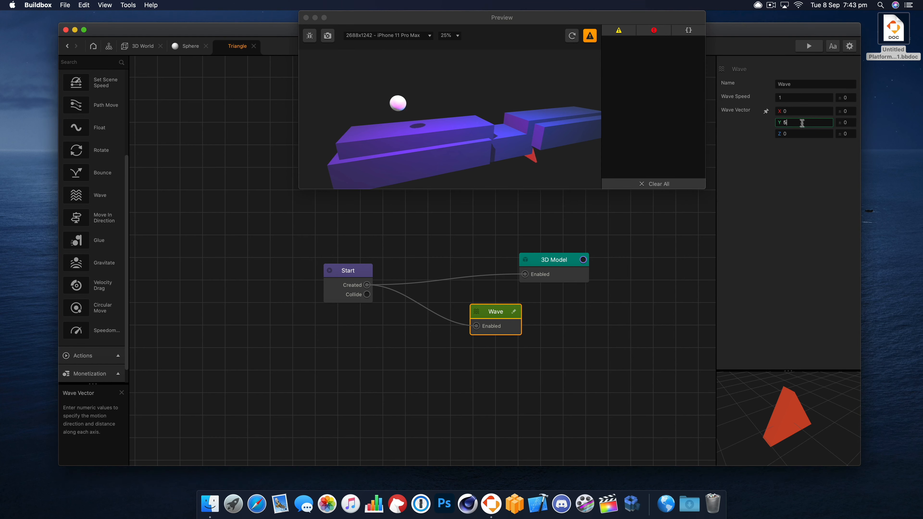
{"action": "key", "text": "Tab"}
{"action": "left_click", "coordinate": [572, 36]}
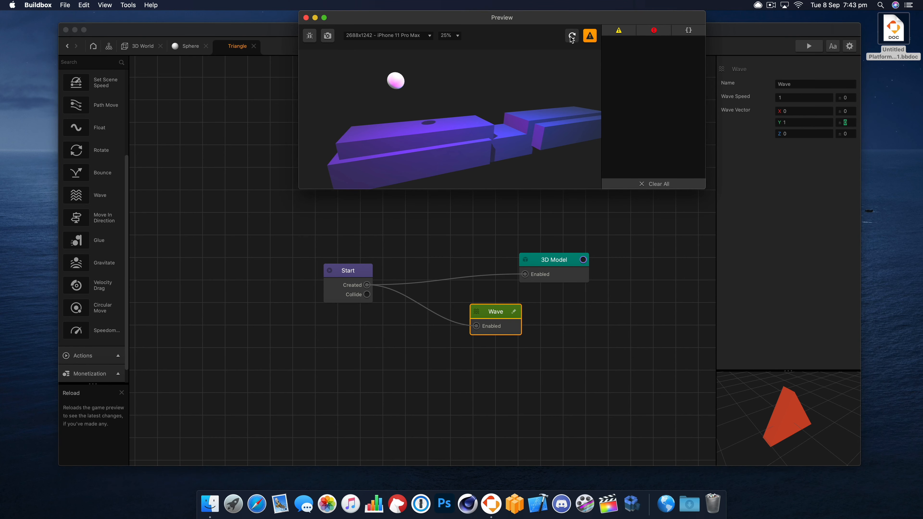
{"action": "left_click", "coordinate": [781, 97]}
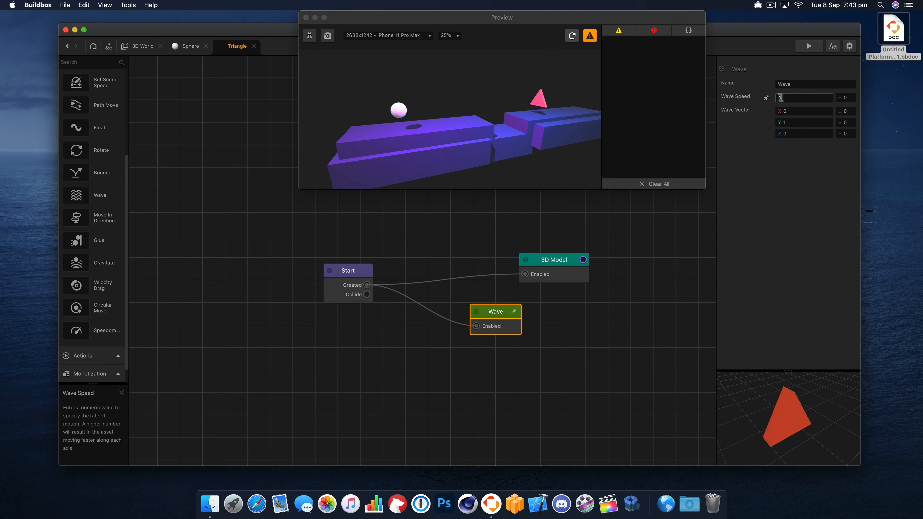
{"action": "key", "text": "Tab"}
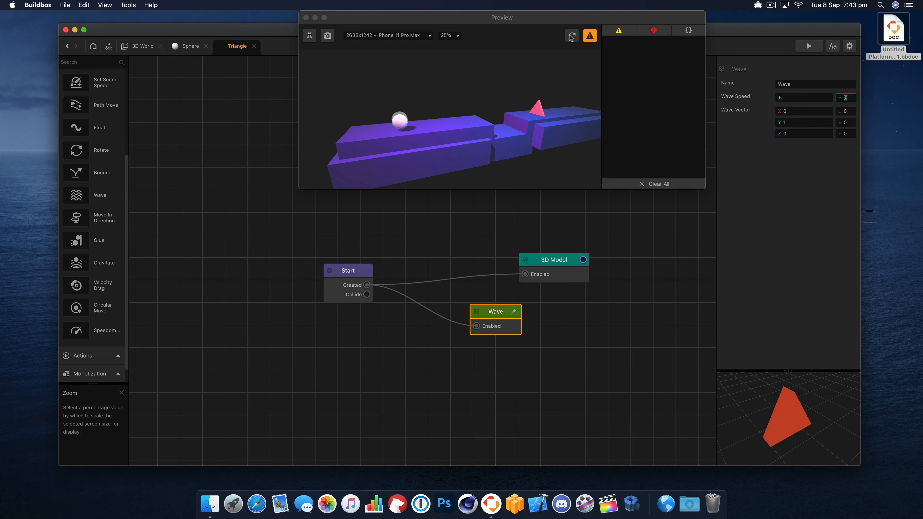
{"action": "left_click", "coordinate": [572, 36]}
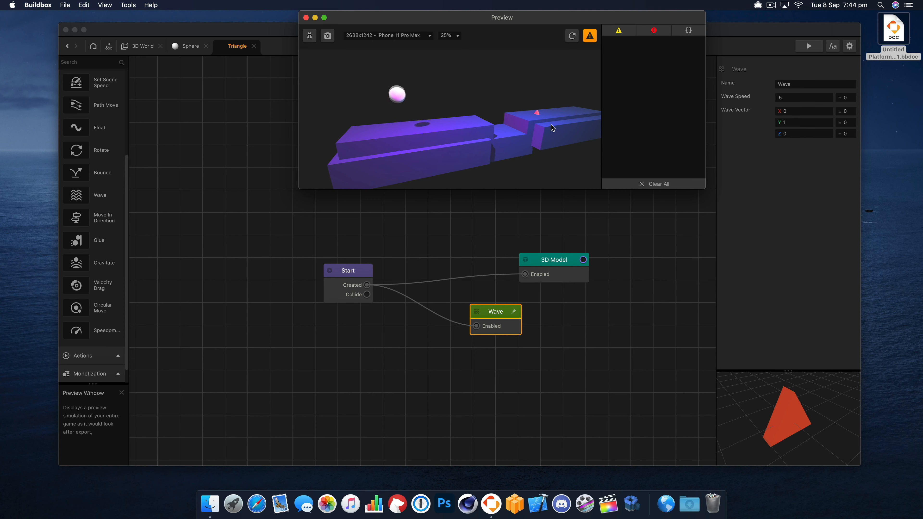
- Set the Wave node's vector to X 1 and Y 0 and reload the preview
{"action": "left_click", "coordinate": [782, 111]}
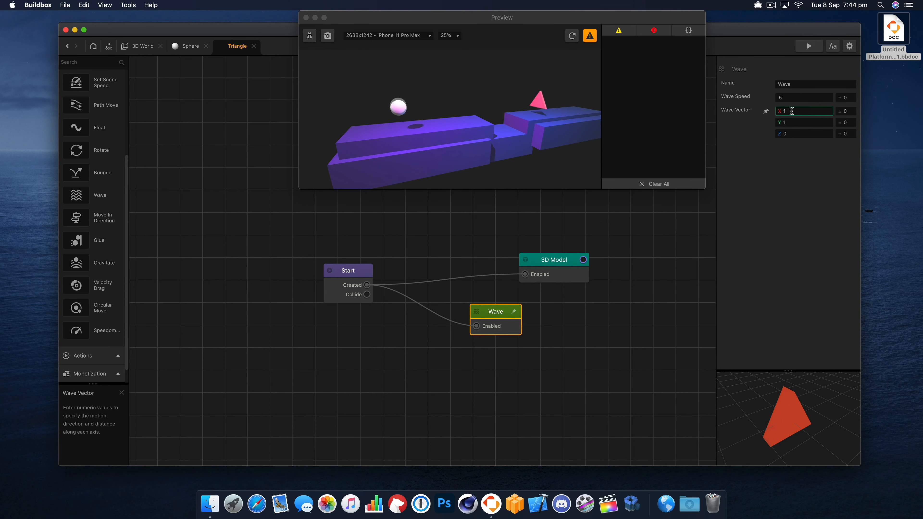
{"action": "left_click", "coordinate": [789, 122]}
{"action": "type", "text": "0"}
{"action": "key", "text": "Tab"}
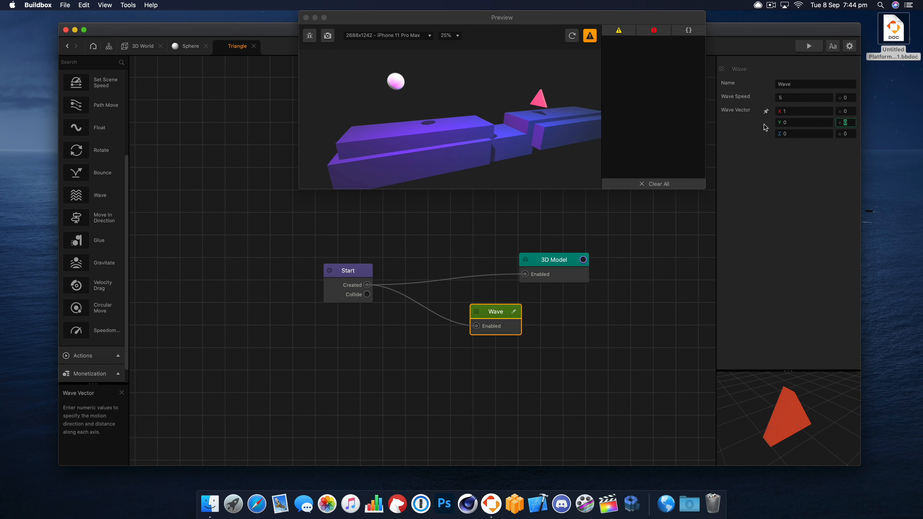
{"action": "left_click", "coordinate": [573, 35]}
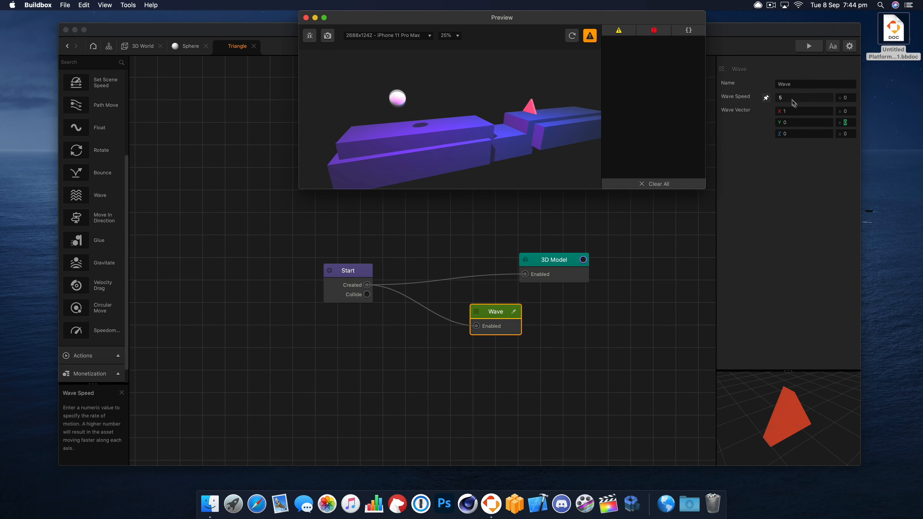
- Set the Wave node's vector X to 2 and reload the preview
{"action": "left_click", "coordinate": [785, 112]}
{"action": "type", "text": "2"}
{"action": "left_click", "coordinate": [572, 36]}
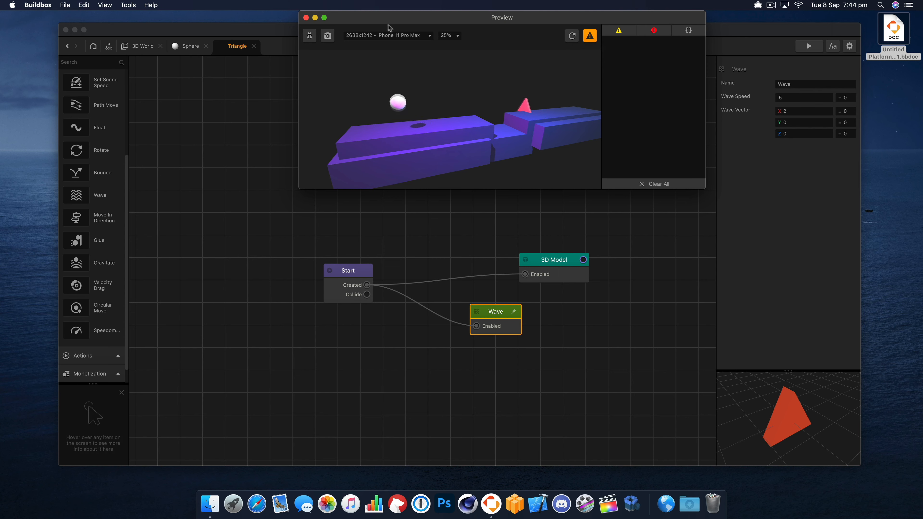
- Set the Wave node's vector to Y 2 and X 0 for vertical movement
{"action": "left_click", "coordinate": [785, 122]}
{"action": "type", "text": "2"}
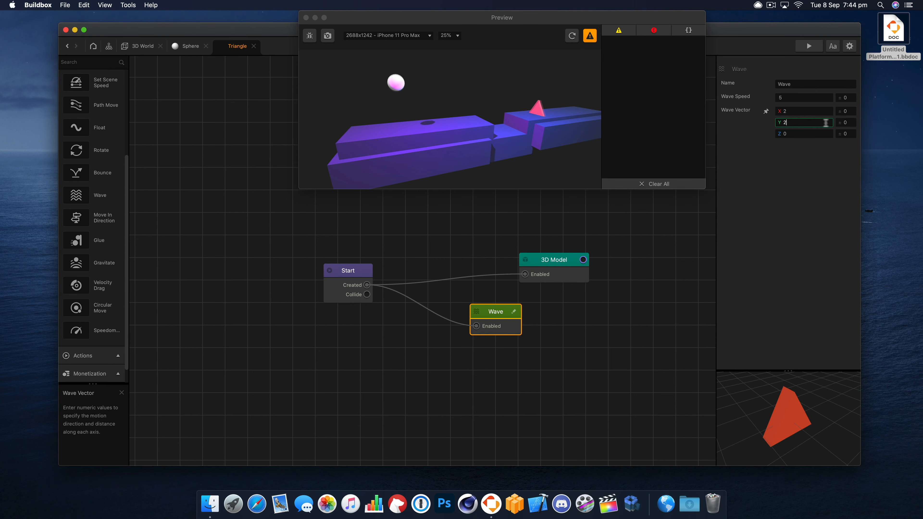
{"action": "left_click_drag", "start_coordinate": [795, 112], "coordinate": [766, 113]}
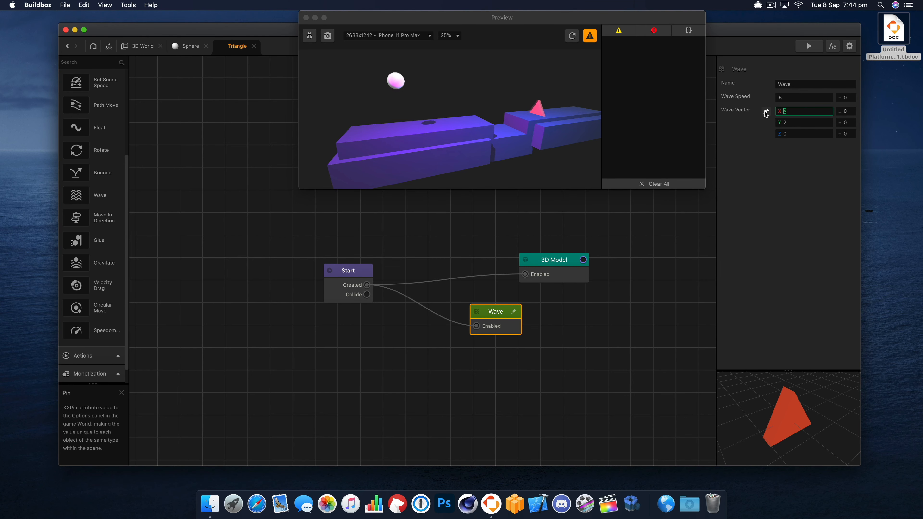
{"action": "type", "text": "0"}
{"action": "key", "text": "Tab"}
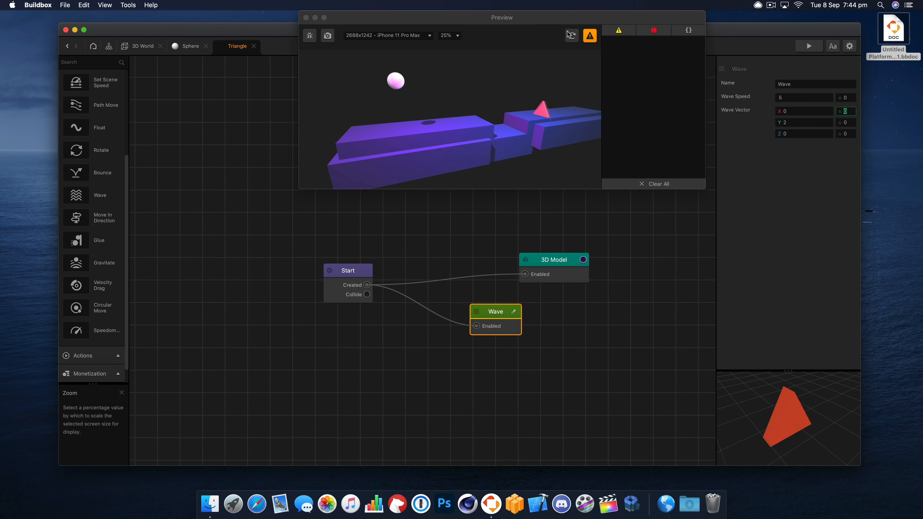
- Set the Wave node's speed to 3 and reload the preview
{"action": "left_click_drag", "start_coordinate": [786, 98], "coordinate": [740, 97]}
{"action": "type", "text": "3"}
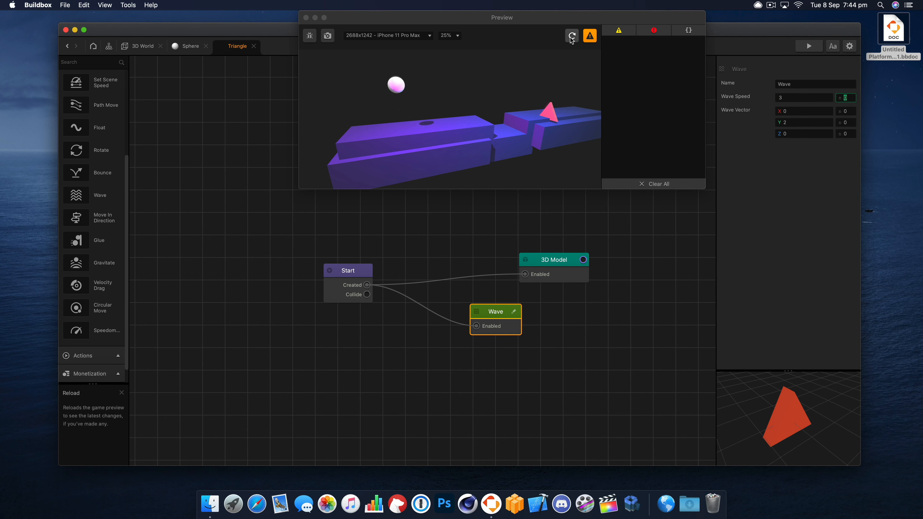
{"action": "left_click", "coordinate": [588, 57]}
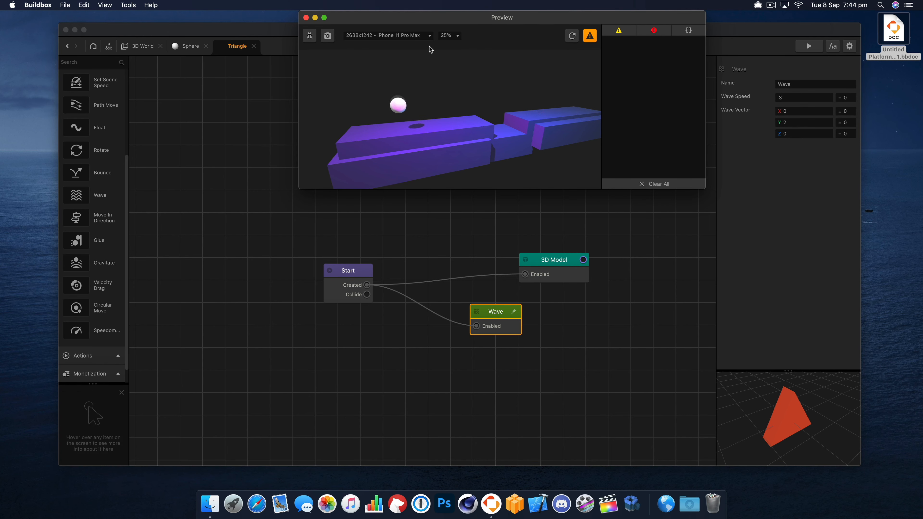
- Set the Wave node's vector Y to 1, reload the preview to check the motion, and close it
{"action": "left_click", "coordinate": [803, 125]}
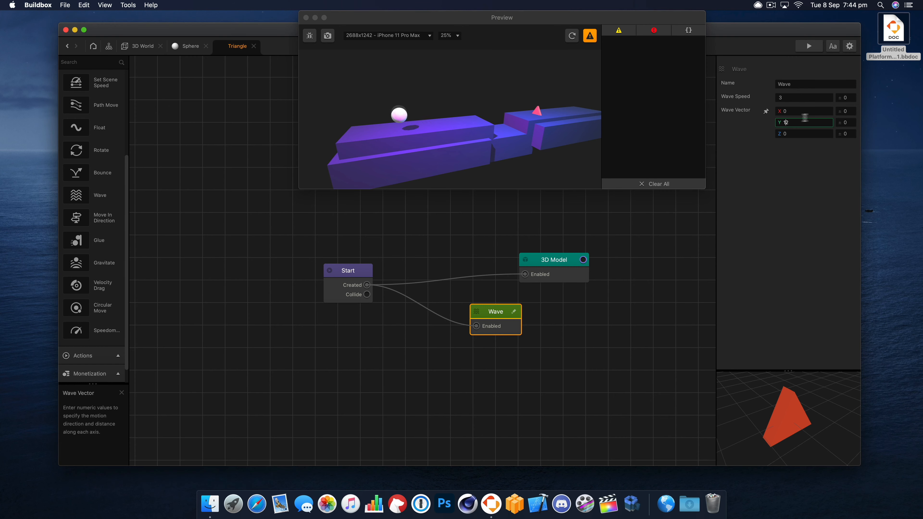
{"action": "left_click_drag", "start_coordinate": [806, 122], "coordinate": [769, 119]}
{"action": "type", "text": "1"}
{"action": "key", "text": "Tab"}
{"action": "left_click", "coordinate": [562, 37]}
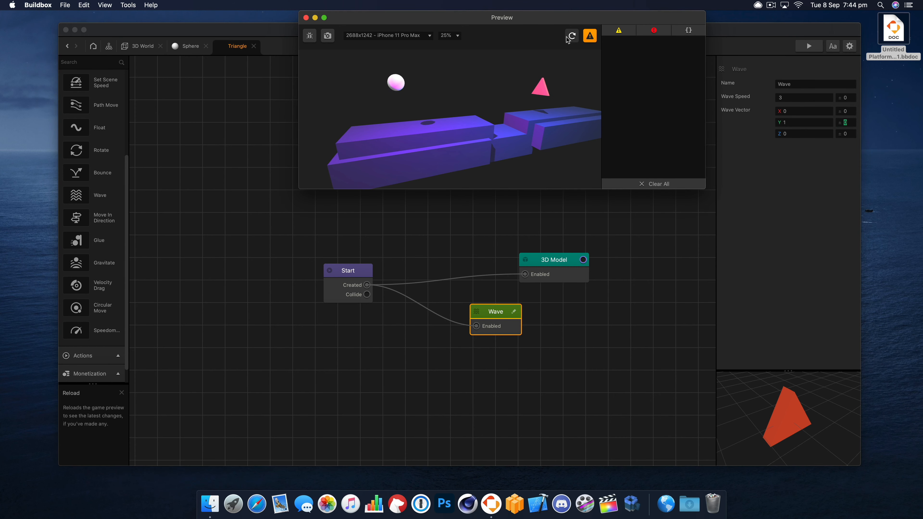
{"action": "left_click", "coordinate": [305, 18]}
- In the 3D World scene, enlarge the triangle enemy to a scale of about X 1.4 and Y 1.58
{"action": "left_click", "coordinate": [142, 46]}
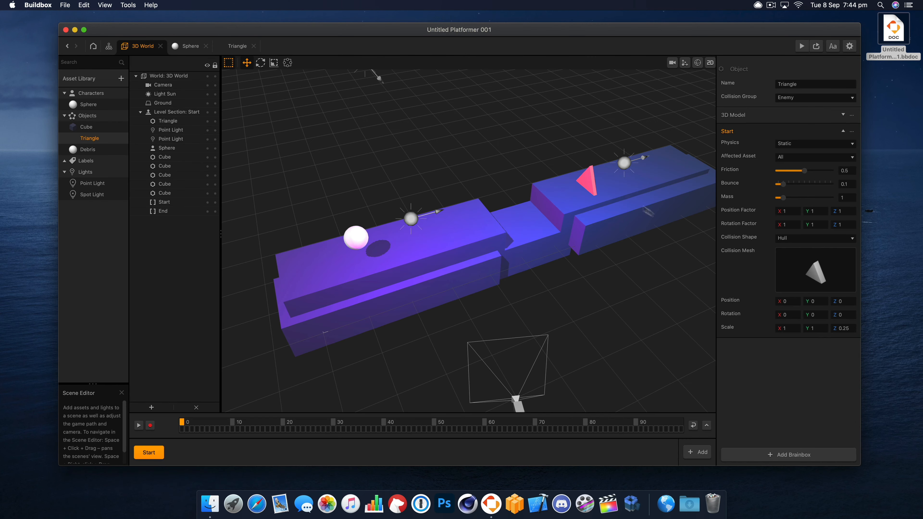
{"action": "right_click_drag", "start_coordinate": [615, 260], "coordinate": [602, 242]}
{"action": "left_click", "coordinate": [585, 161]}
{"action": "left_click", "coordinate": [576, 139]}
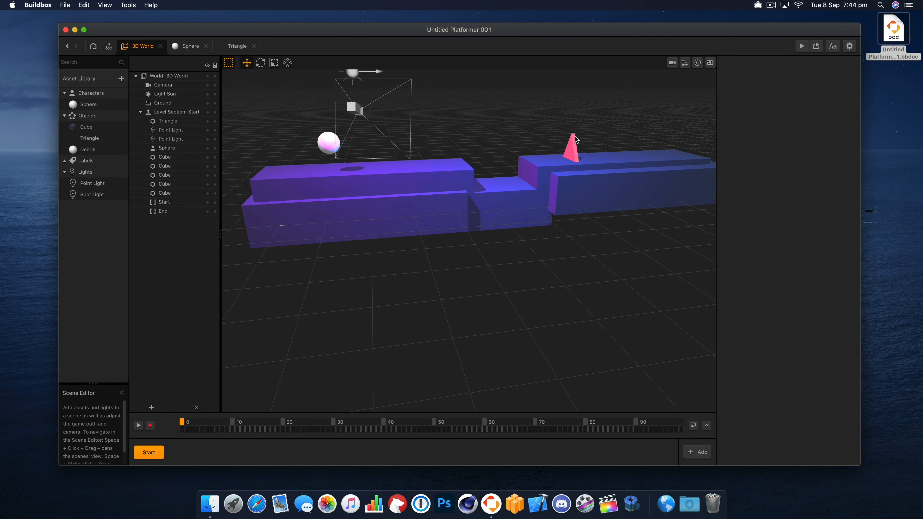
{"action": "left_click", "coordinate": [570, 141]}
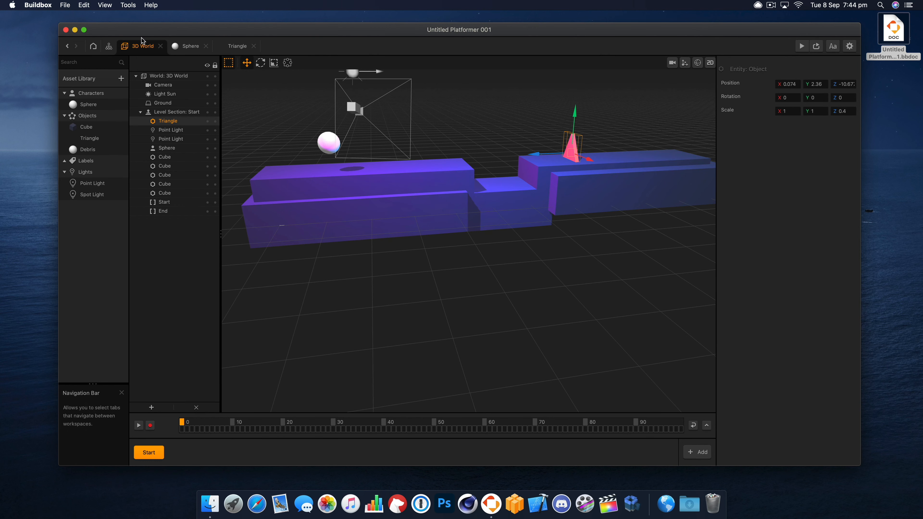
{"action": "key", "text": "r"}
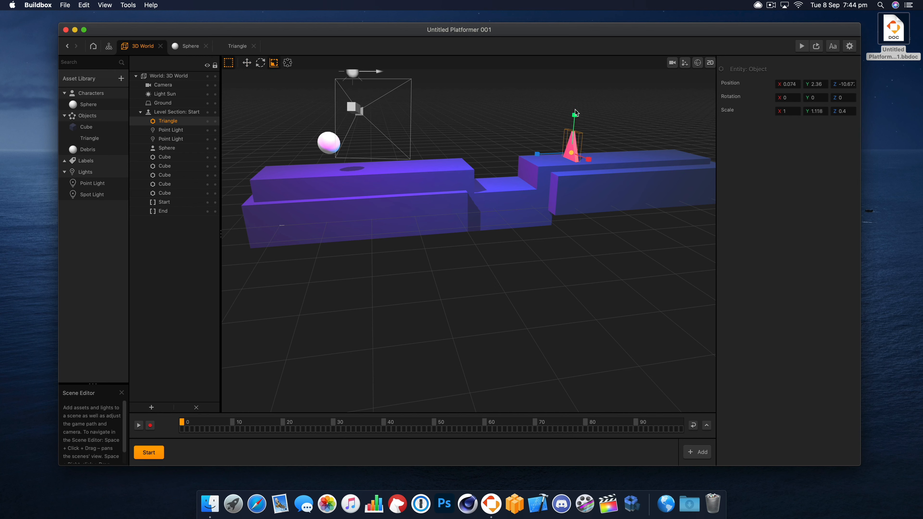
{"action": "left_click_drag", "start_coordinate": [590, 161], "coordinate": [600, 169]}
{"action": "mouse_move", "coordinate": [593, 151]}
{"action": "right_mouse_down"}
{"action": "mouse_move", "coordinate": [634, 161]}
{"action": "mouse_move", "coordinate": [628, 131]}
{"action": "mouse_move", "coordinate": [600, 136]}
{"action": "right_mouse_up"}
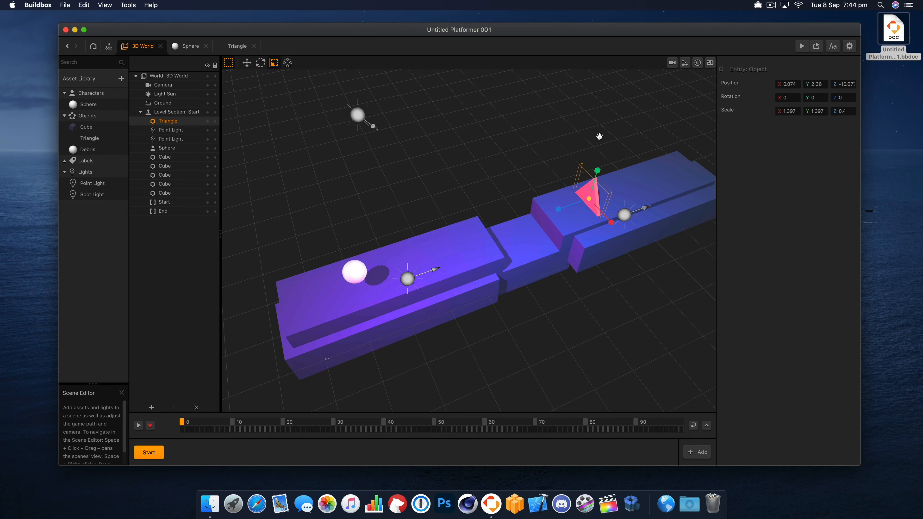
- Lower the triangle enemy into the second platform at Y position 0.5 and preview the game
{"action": "key", "text": "w"}
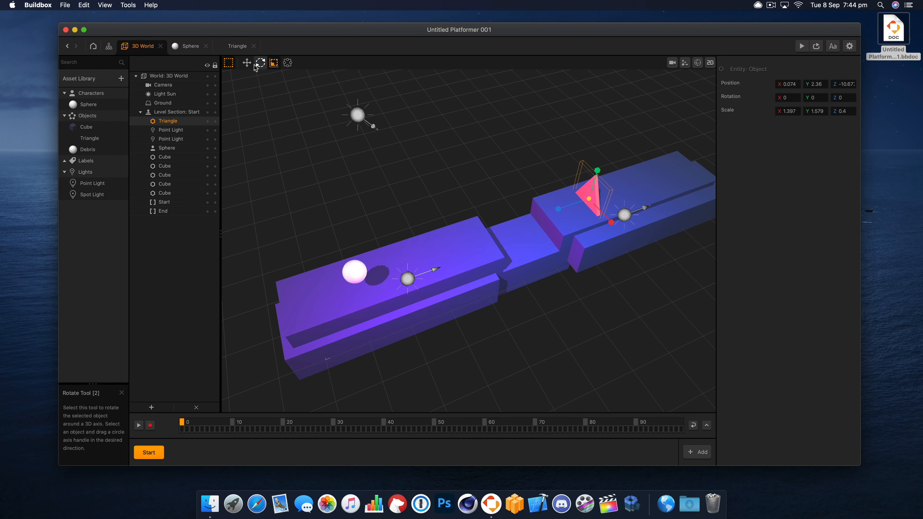
{"action": "right_click_drag", "start_coordinate": [598, 313], "coordinate": [587, 242]}
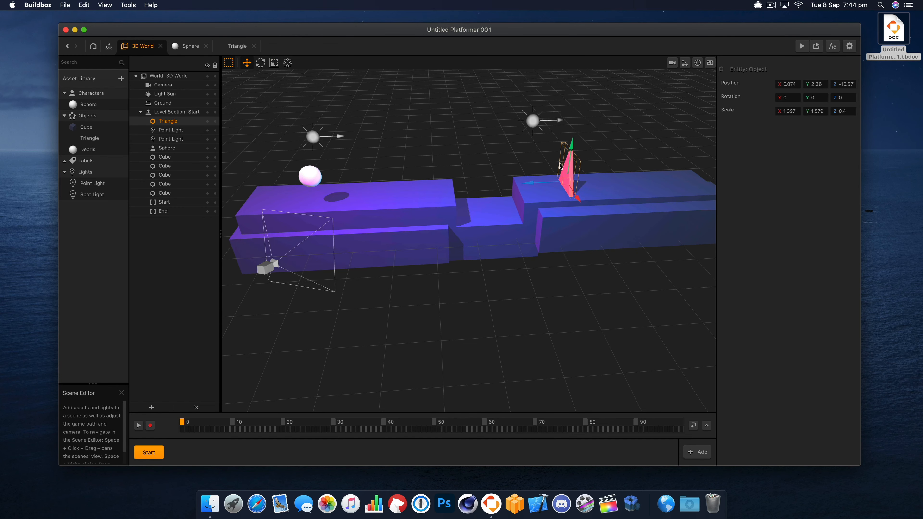
{"action": "left_click_drag", "start_coordinate": [569, 166], "coordinate": [567, 192]}
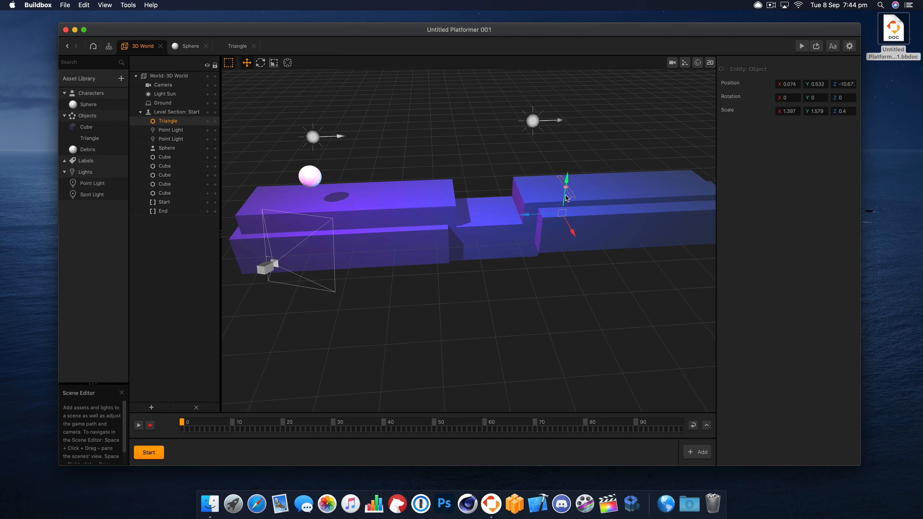
{"action": "left_click", "coordinate": [820, 82]}
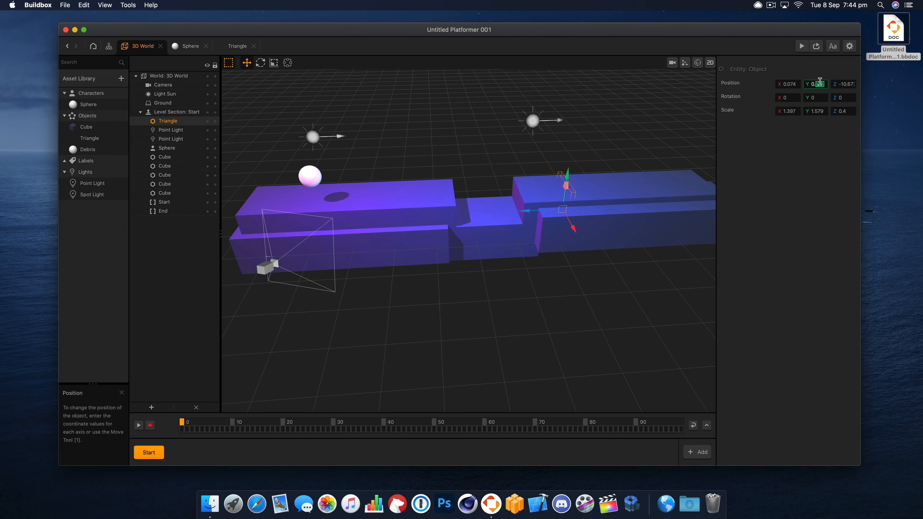
{"action": "type", "text": "0.5"}
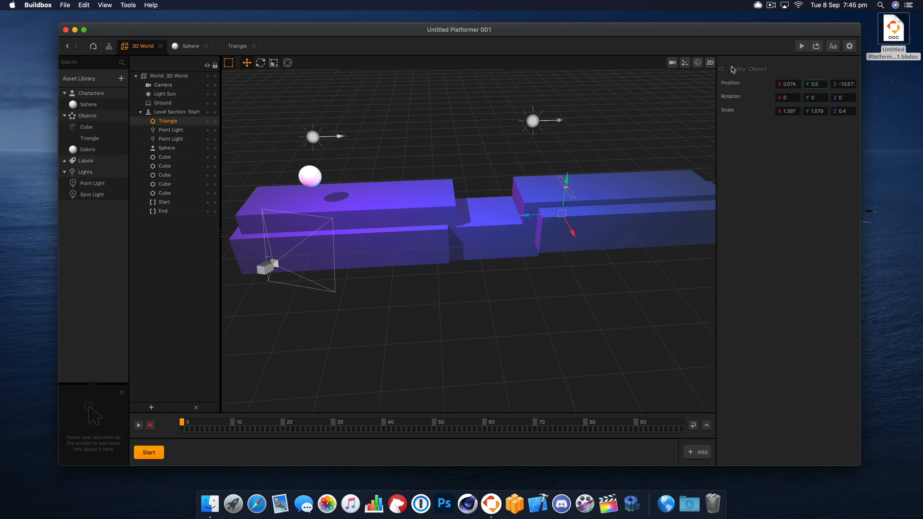
{"action": "left_click", "coordinate": [818, 47]}
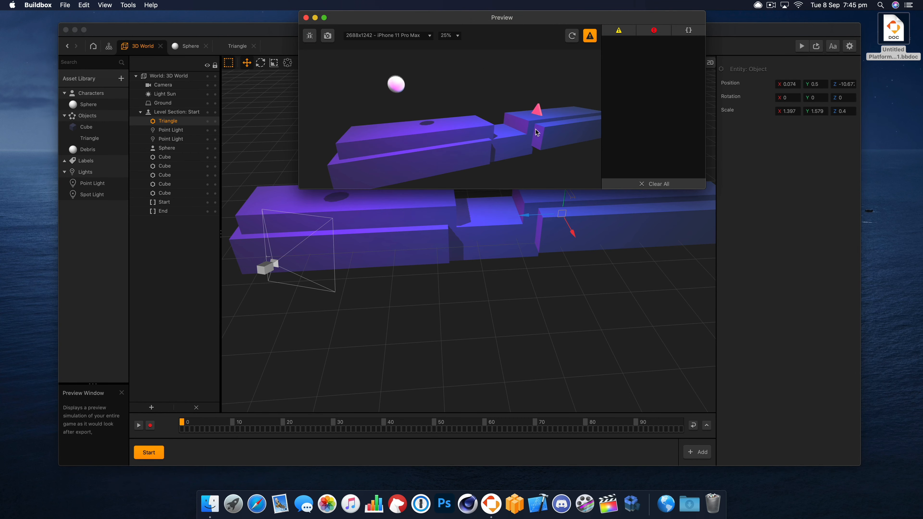
- Set the triangle's Y position to 0.7, reload the preview, and move the preview window clear of the triangle
{"action": "left_click", "coordinate": [820, 84]}
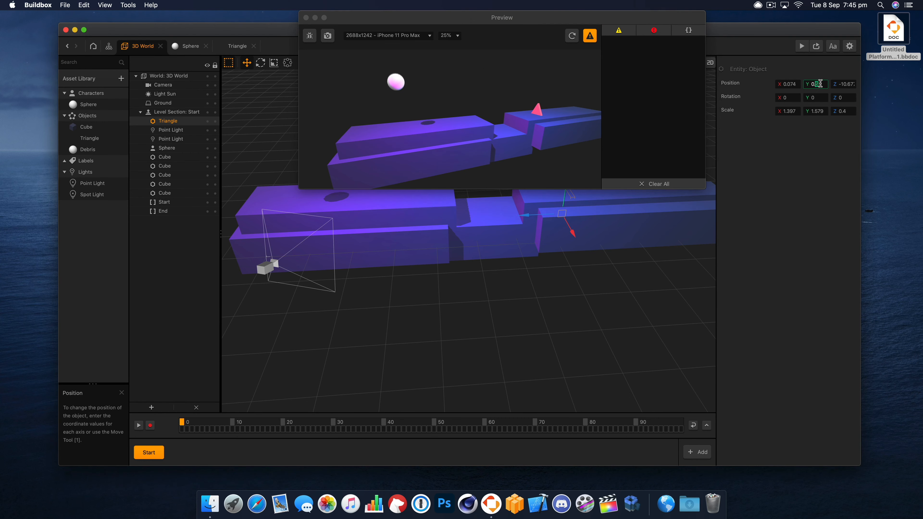
{"action": "type", "text": "3"}
{"action": "key", "text": "Return"}
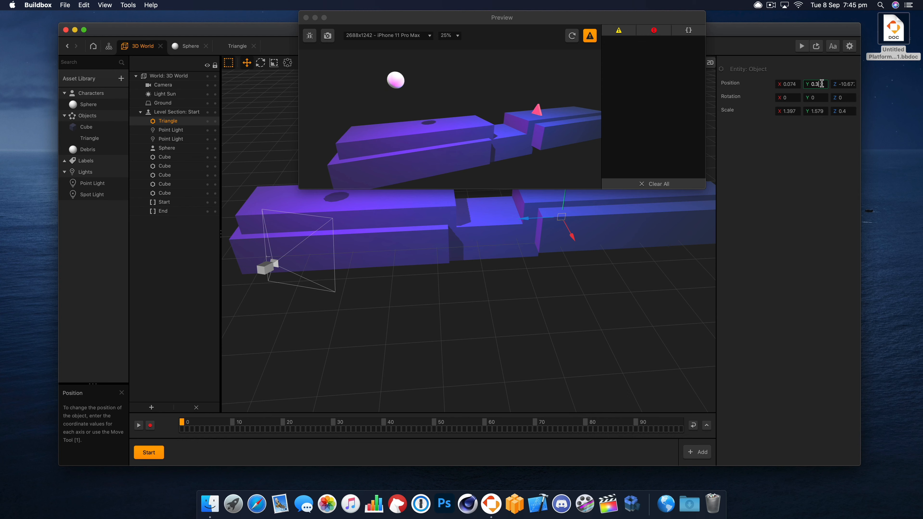
{"action": "key", "text": "BackSpace"}
{"action": "type", "text": "7"}
{"action": "key", "text": "Return"}
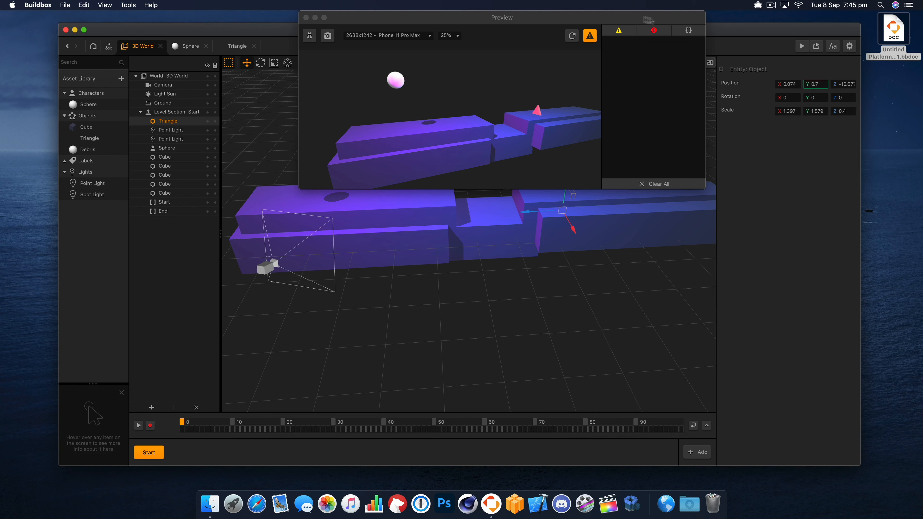
{"action": "left_click", "coordinate": [569, 18]}
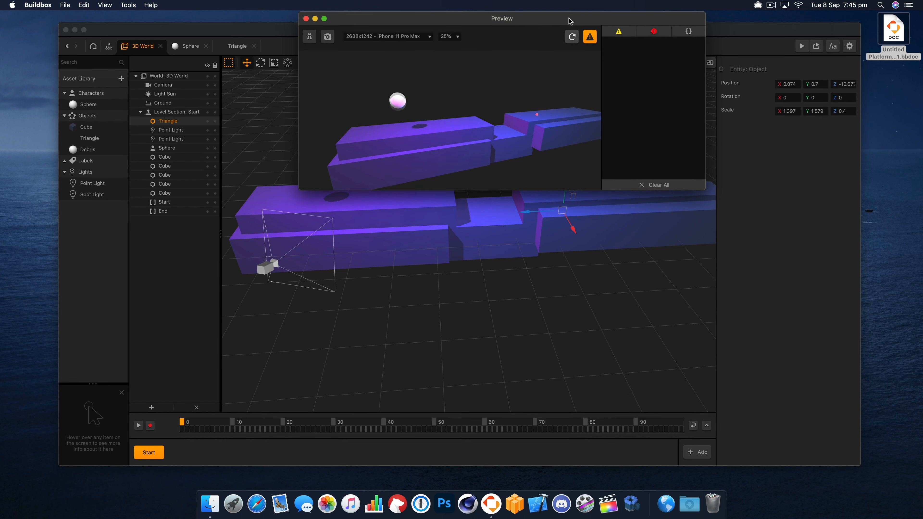
{"action": "left_click_drag", "start_coordinate": [569, 18], "coordinate": [580, 265]}
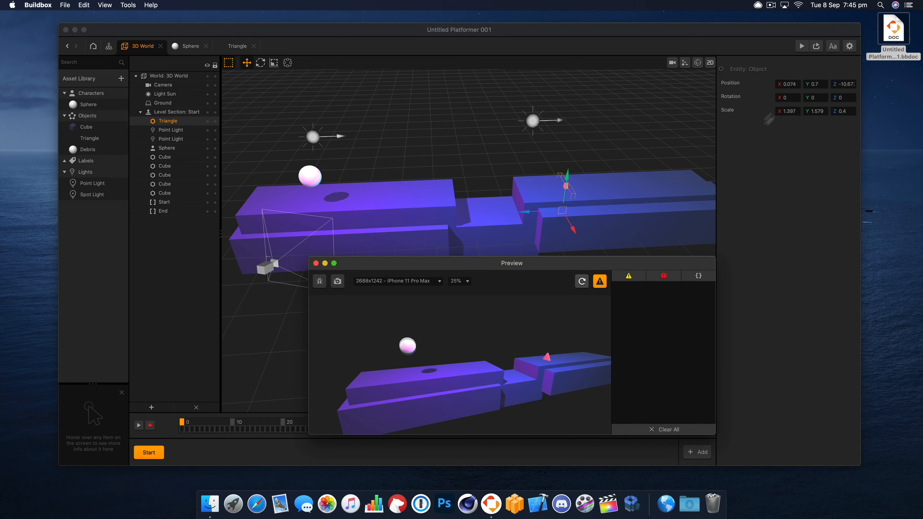
- Set the triangle's Y position to 0.3
{"action": "left_click", "coordinate": [822, 84]}
{"action": "key", "text": "BackSpace"}
{"action": "type", "text": "3"}
{"action": "key", "text": "Return"}
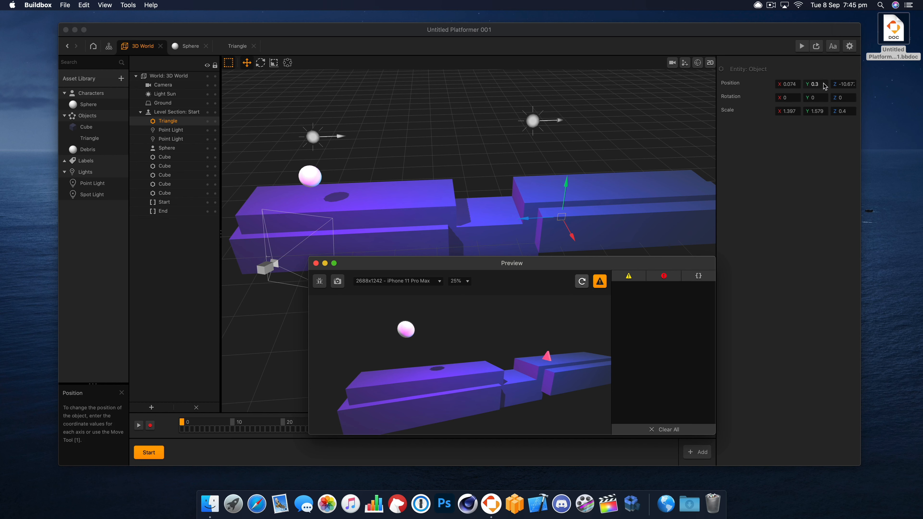
- Raise the triangle to a Y position of about 1.4, check its wave movement in the preview, and close the preview
{"action": "left_click_drag", "start_coordinate": [567, 192], "coordinate": [578, 168]}
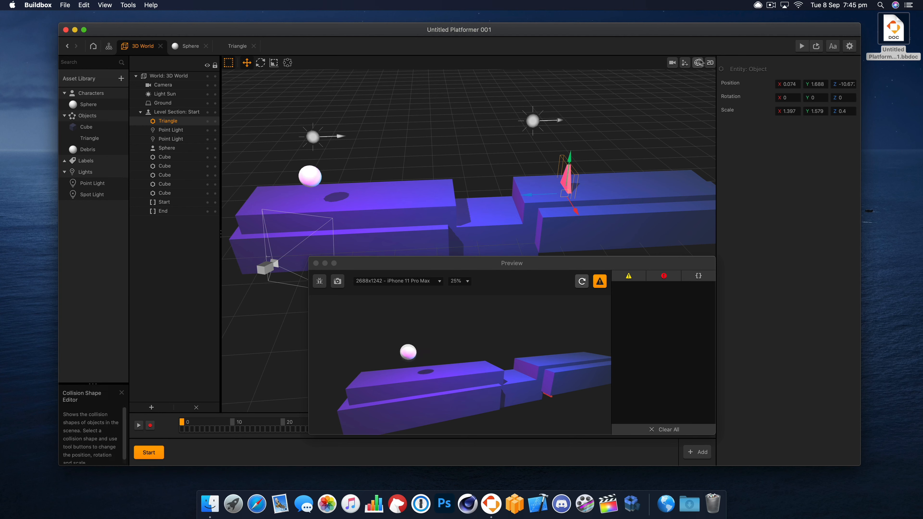
{"action": "left_click", "coordinate": [833, 46]}
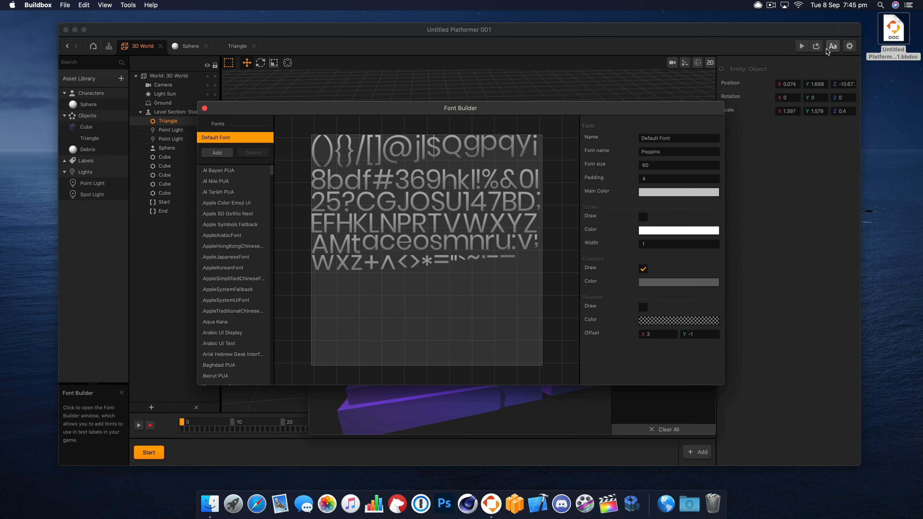
{"action": "left_click", "coordinate": [203, 109]}
{"action": "left_click", "coordinate": [584, 282]}
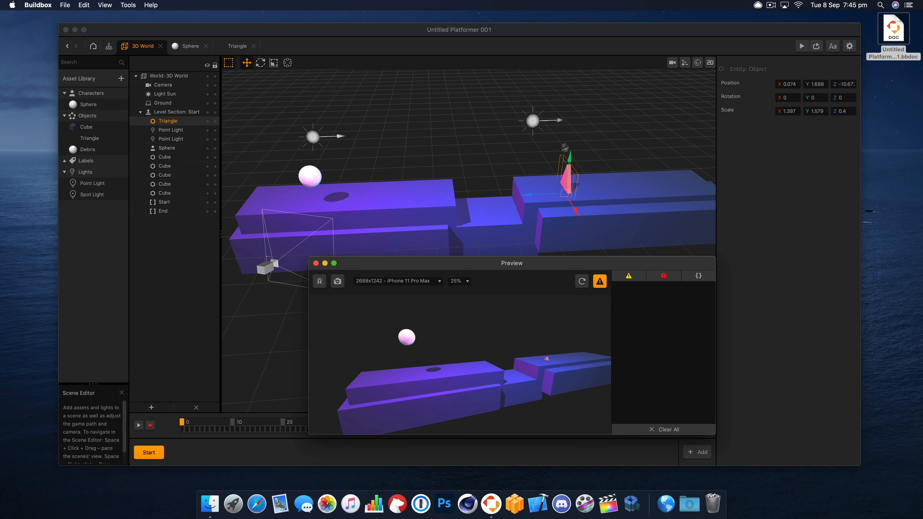
{"action": "left_click_drag", "start_coordinate": [568, 162], "coordinate": [568, 169]}
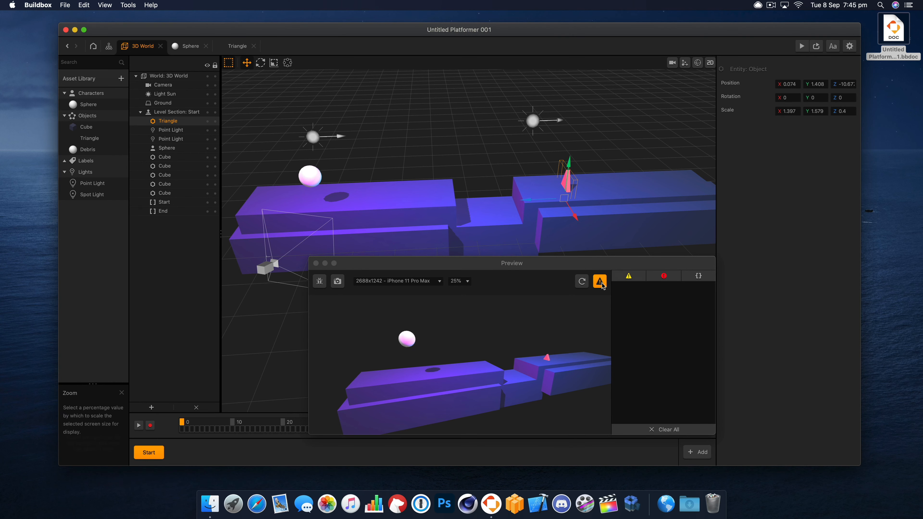
{"action": "left_click", "coordinate": [583, 282]}
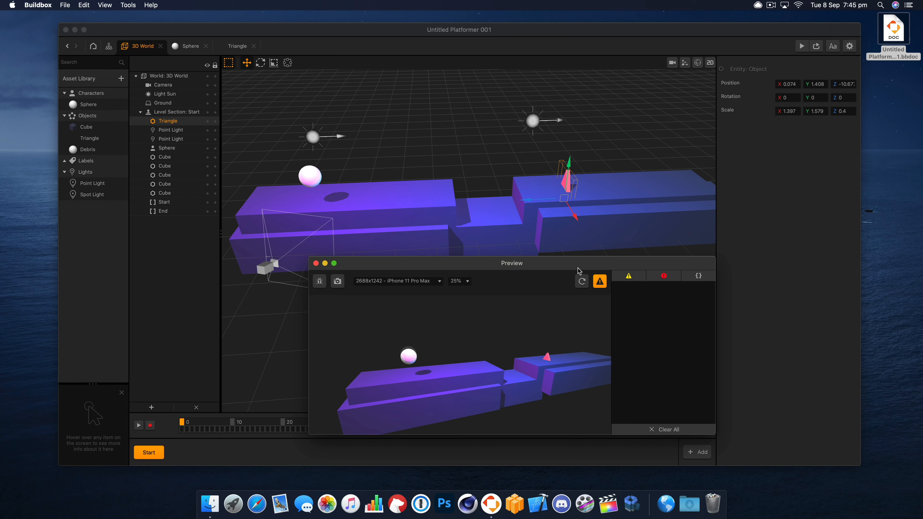
{"action": "left_click", "coordinate": [316, 263]}
{"action": "right_click_drag", "start_coordinate": [440, 243], "coordinate": [512, 206]}
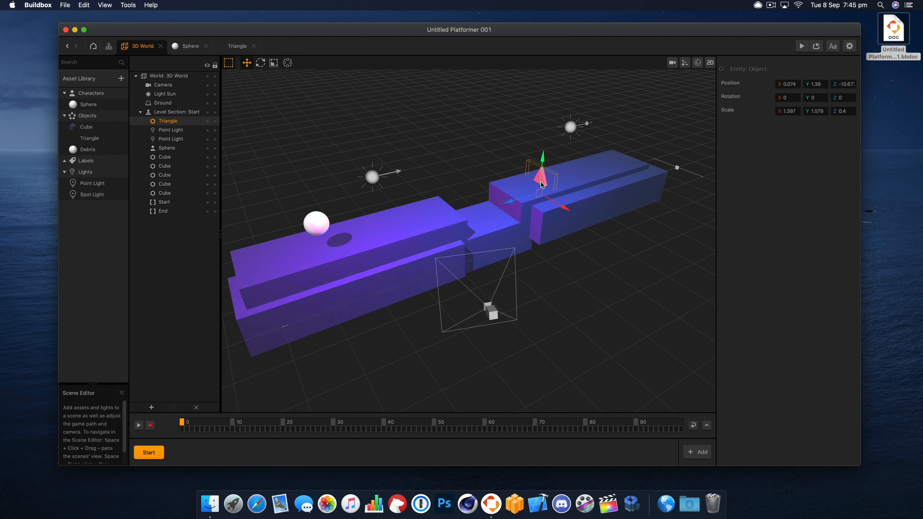
{"action": "left_click_drag", "start_coordinate": [542, 185], "coordinate": [582, 192], "text": "alt"}
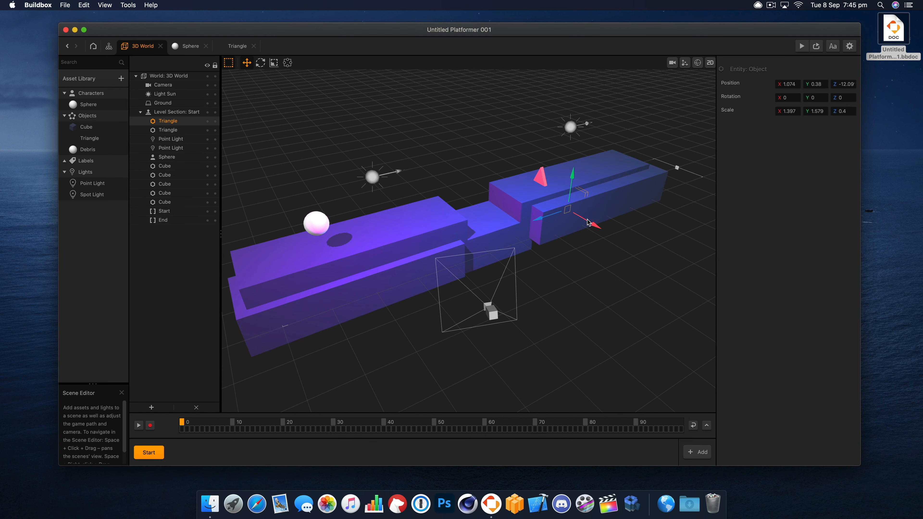
{"action": "key", "text": "Delete"}
- Move the level section's End border farther beyond the second platform, to about Z -33.4
{"action": "left_click_drag", "start_coordinate": [573, 242], "coordinate": [482, 251]}
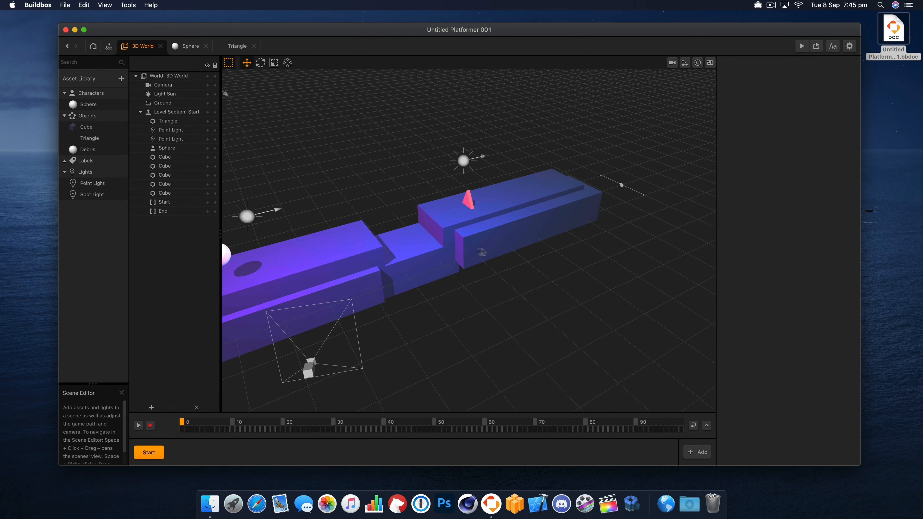
{"action": "right_click_drag", "start_coordinate": [449, 292], "coordinate": [555, 249]}
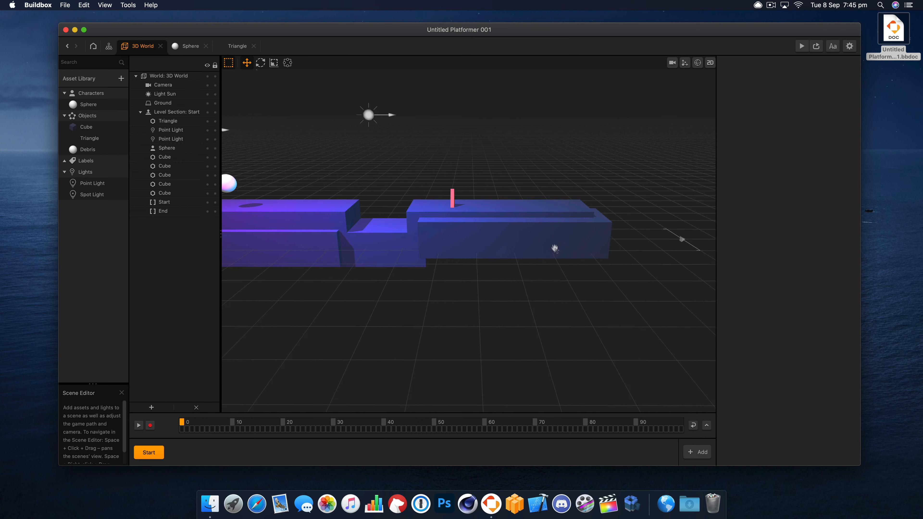
{"action": "left_click_drag", "start_coordinate": [567, 270], "coordinate": [467, 290]}
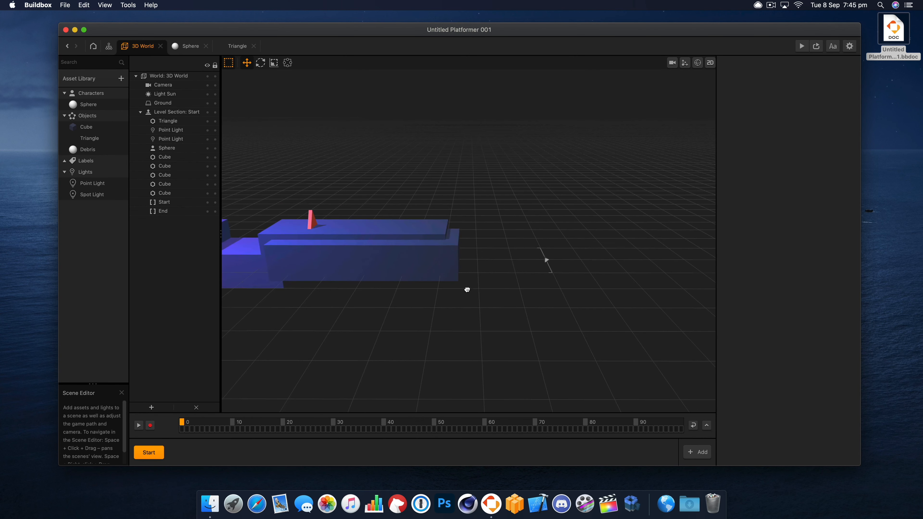
{"action": "left_click", "coordinate": [546, 261]}
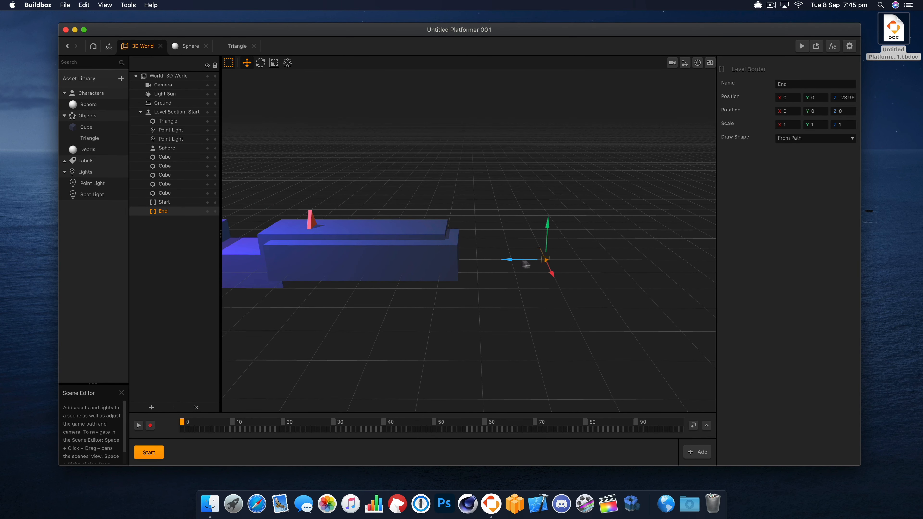
{"action": "left_click_drag", "start_coordinate": [527, 265], "coordinate": [660, 266]}
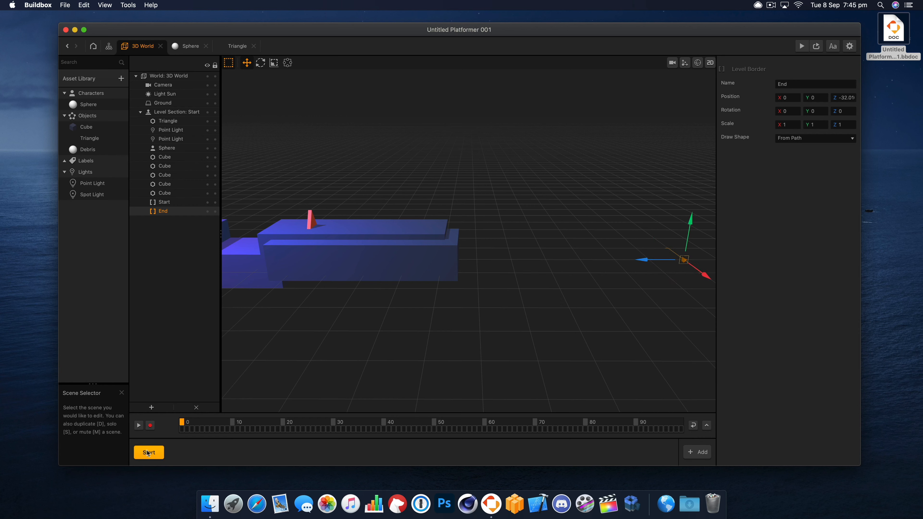
{"action": "left_click_drag", "start_coordinate": [659, 263], "coordinate": [678, 262]}
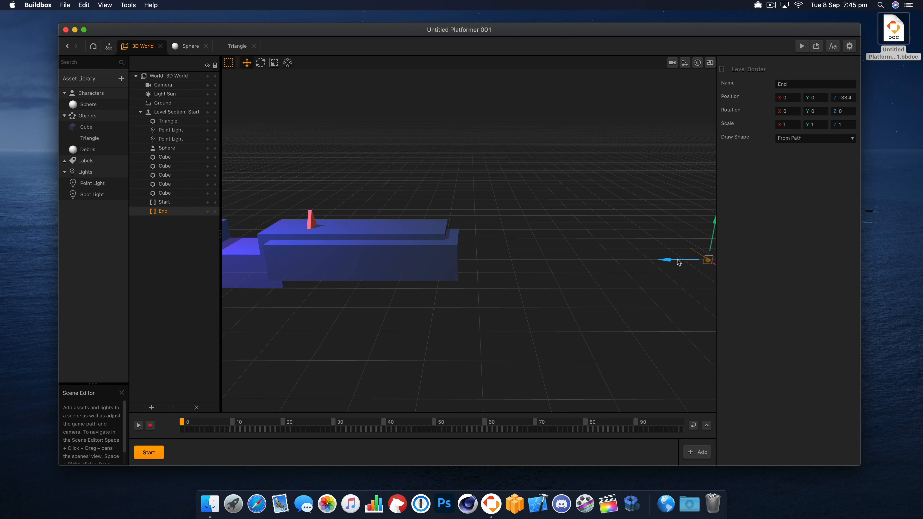
- Duplicate the second platform's front cube, place the copy past a gap at about Z -27.9, and shorten its Z scale to about 3.7
{"action": "left_click", "coordinate": [427, 255]}
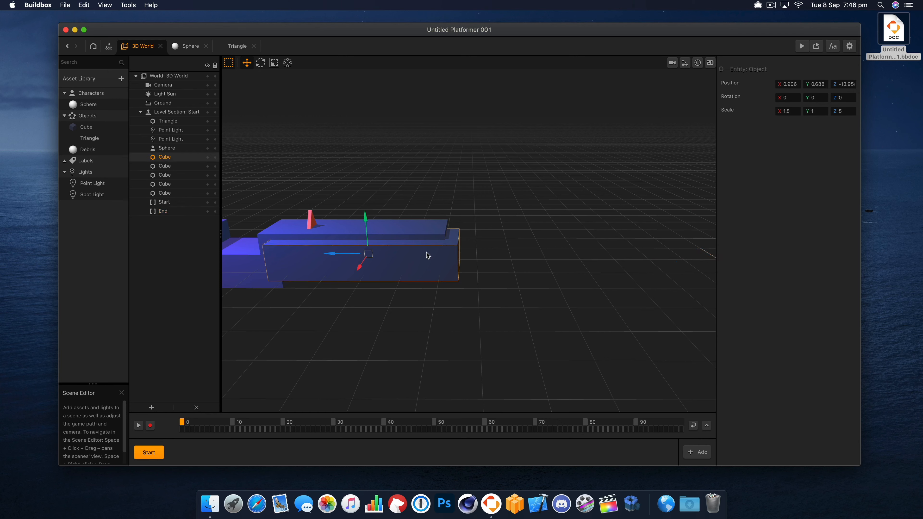
{"action": "key", "text": "super+d"}
{"action": "left_click_drag", "start_coordinate": [381, 256], "coordinate": [561, 249]}
{"action": "left_click", "coordinate": [274, 62]}
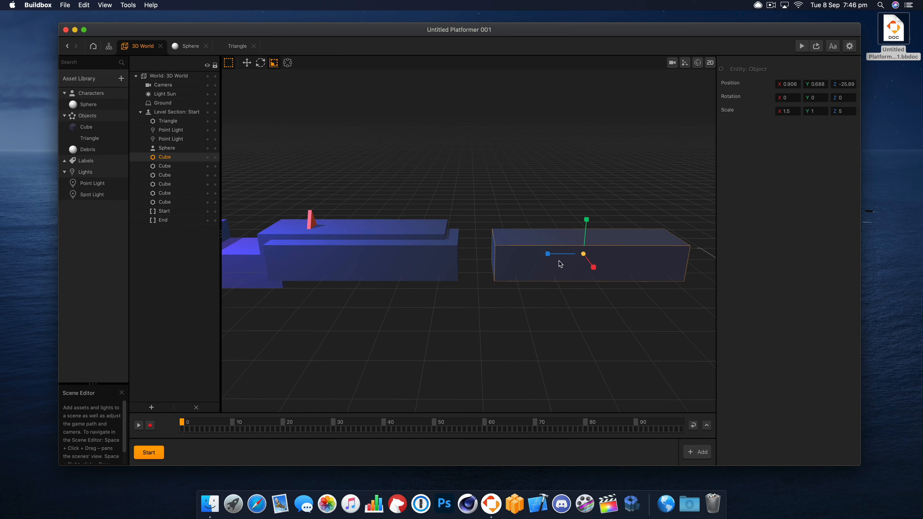
{"action": "left_click_drag", "start_coordinate": [548, 254], "coordinate": [607, 257]}
{"action": "left_click", "coordinate": [247, 63]}
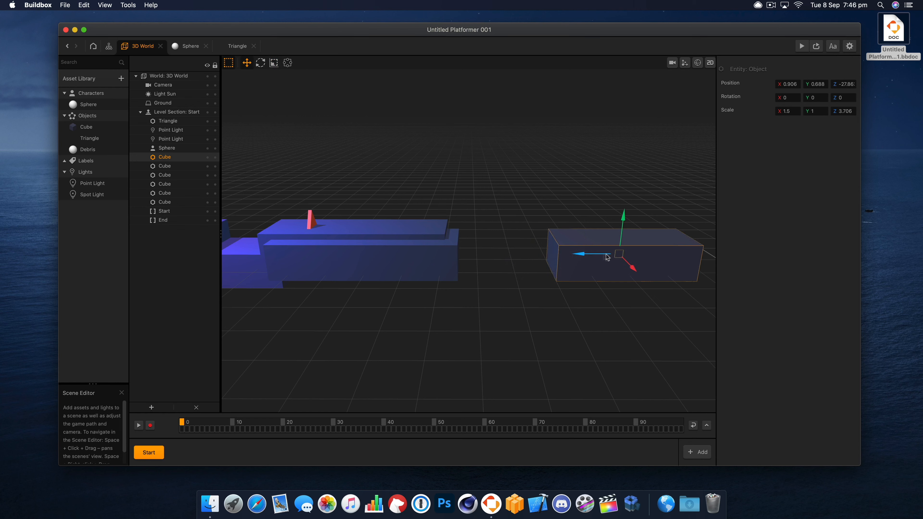
- Delete the low connecting cube at Z -4.214 between the first and second platforms
{"action": "left_click_drag", "start_coordinate": [317, 268], "coordinate": [482, 301]}
{"action": "mouse_move", "coordinate": [482, 301]}
{"action": "right_mouse_down"}
{"action": "mouse_move", "coordinate": [521, 300]}
{"action": "mouse_move", "coordinate": [491, 302]}
{"action": "right_mouse_up"}
{"action": "left_click", "coordinate": [492, 302]}
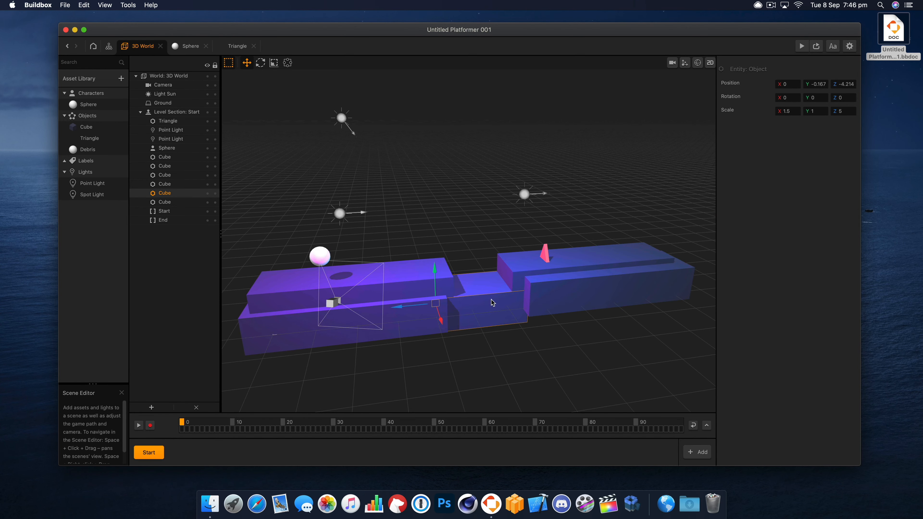
{"action": "key", "text": "BackSpace"}
- Move the second platform's two cubes and the triangle together along Z, farther away from the first platform, to widen the gap
{"action": "left_click_drag", "start_coordinate": [535, 317], "coordinate": [497, 305]}
{"action": "left_click_drag", "start_coordinate": [693, 297], "coordinate": [671, 336]}
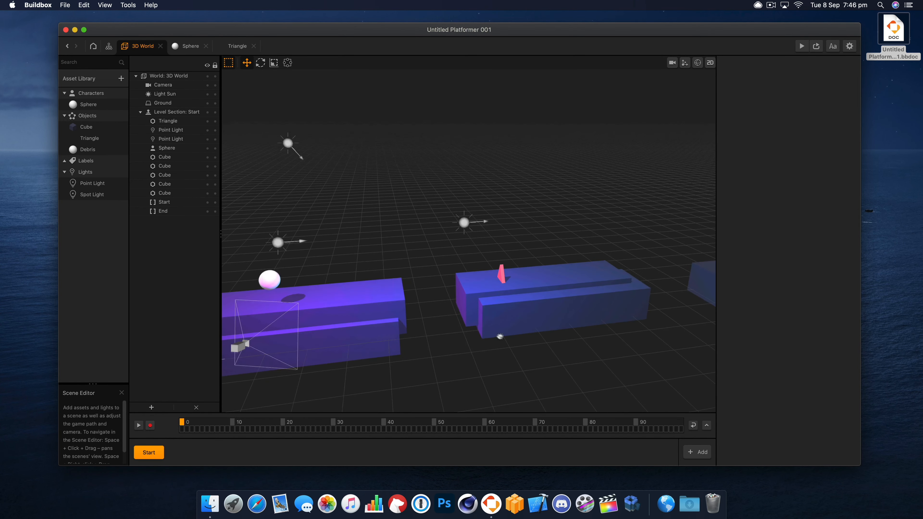
{"action": "right_click_drag", "start_coordinate": [549, 352], "coordinate": [534, 343]}
{"action": "left_click", "coordinate": [522, 309]}
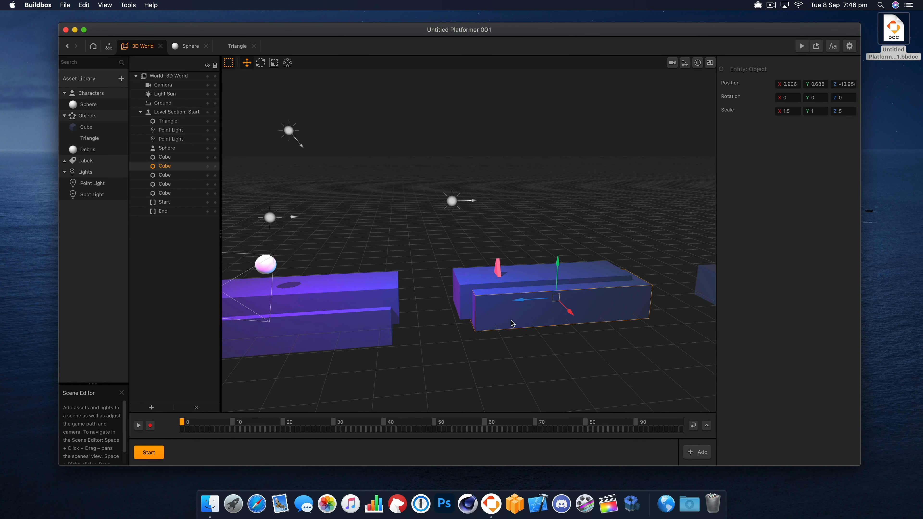
{"action": "left_click", "coordinate": [484, 287]}
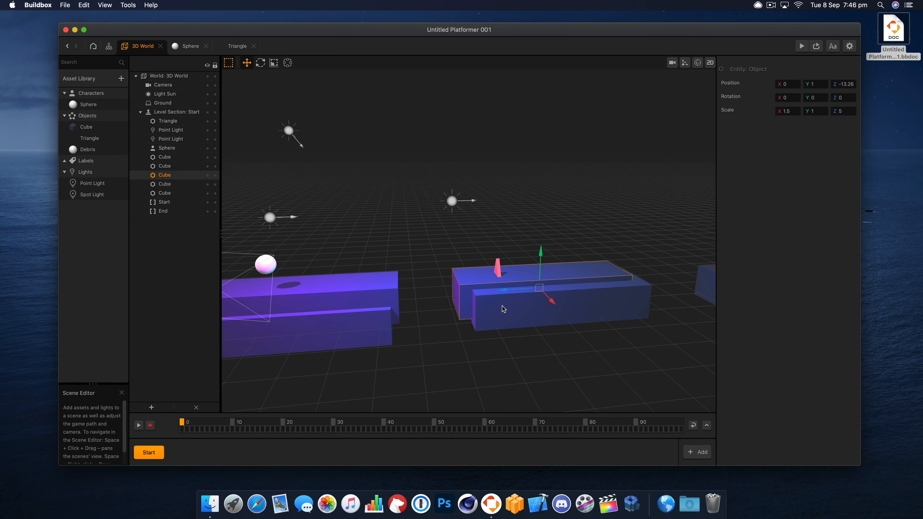
{"action": "left_click", "coordinate": [521, 311], "text": "shift"}
{"action": "left_click", "coordinate": [501, 275], "text": "shift"}
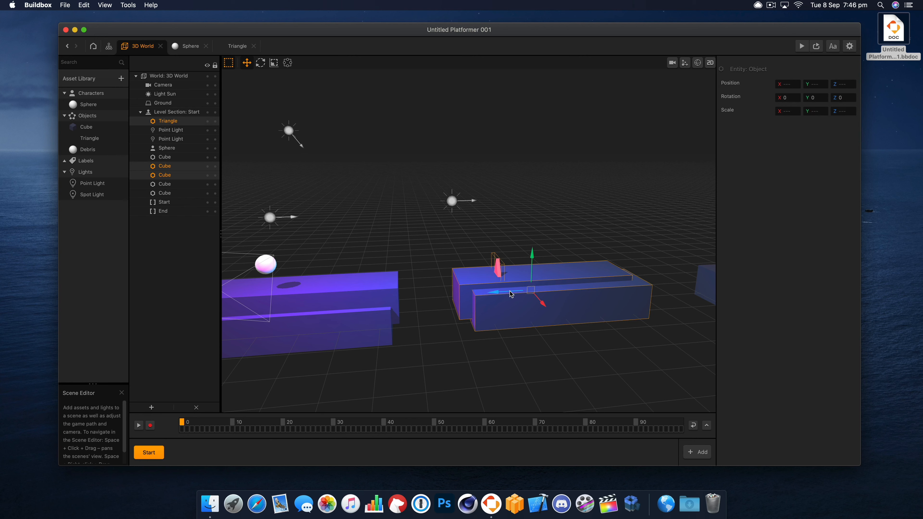
{"action": "left_click_drag", "start_coordinate": [510, 292], "coordinate": [550, 295]}
{"action": "left_click", "coordinate": [528, 312]}
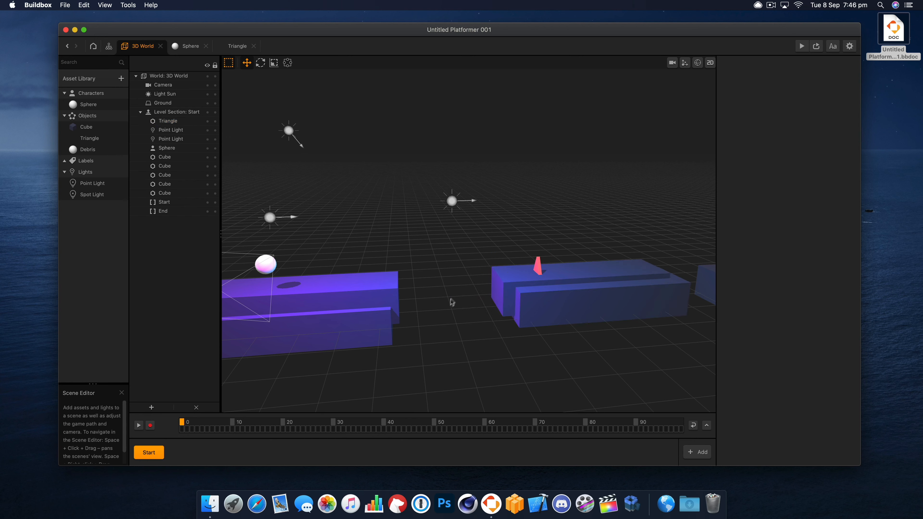
{"action": "left_click", "coordinate": [550, 297]}
{"action": "left_click_drag", "start_coordinate": [551, 298], "coordinate": [474, 302], "text": "alt"}
{"action": "key", "text": "Delete"}
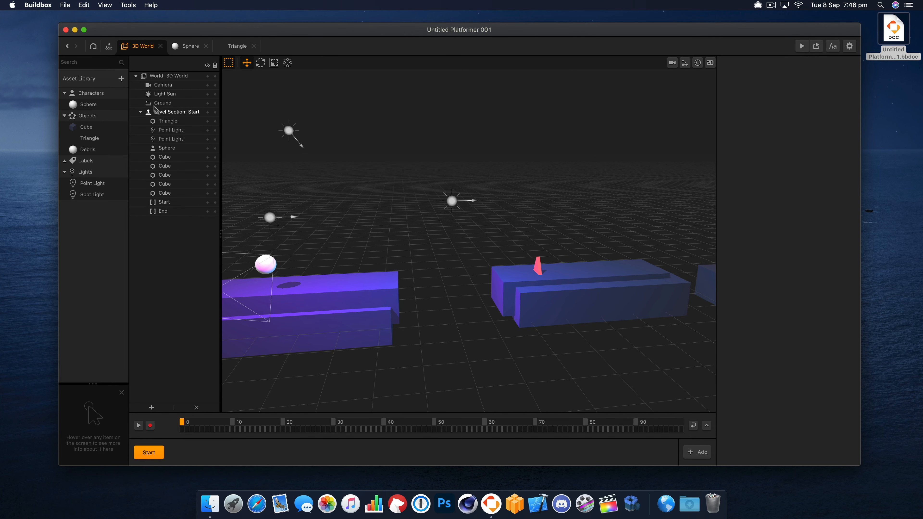
- Add a new Cube shape to the asset library and rename it Platform
{"action": "left_click", "coordinate": [121, 78]}
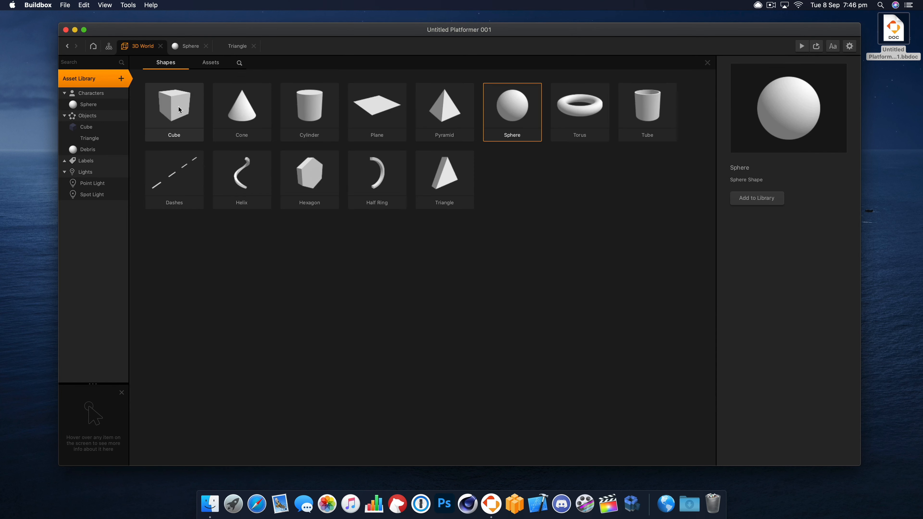
{"action": "left_click", "coordinate": [179, 109]}
{"action": "double_click", "coordinate": [179, 111]}
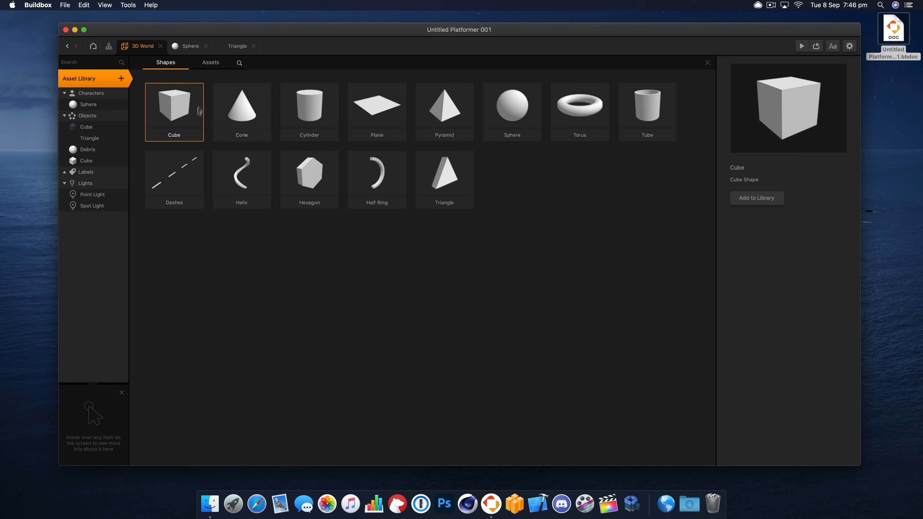
{"action": "left_click", "coordinate": [707, 63]}
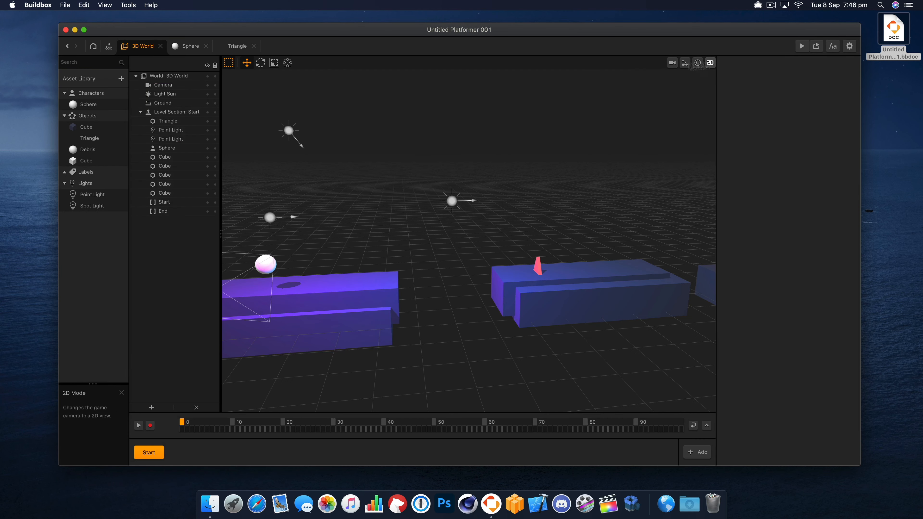
{"action": "left_click", "coordinate": [85, 161]}
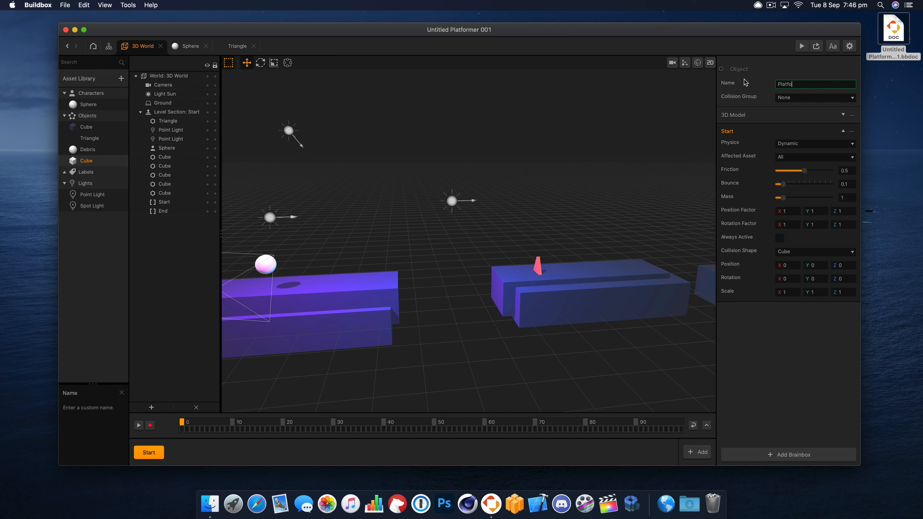
- Assign the Platform asset to the Character collision group
{"action": "left_click", "coordinate": [812, 144]}
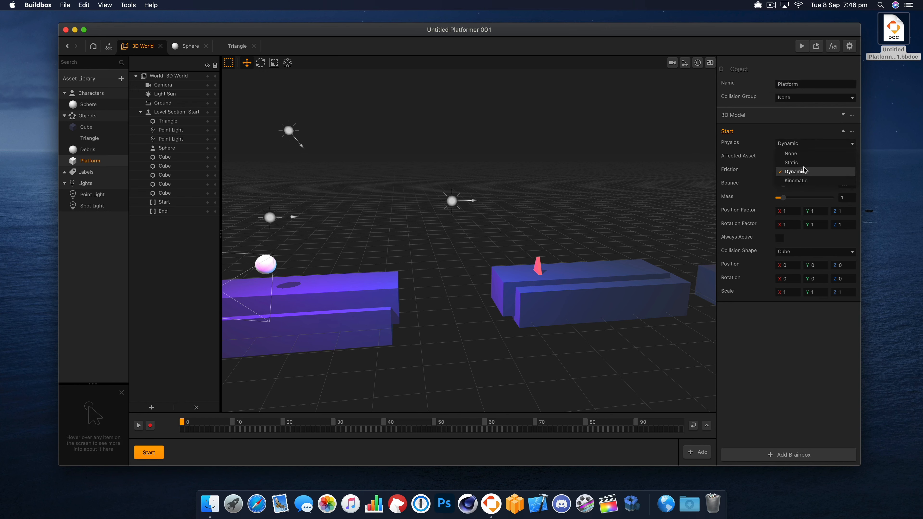
{"action": "left_click", "coordinate": [811, 154]}
{"action": "left_click", "coordinate": [797, 99]}
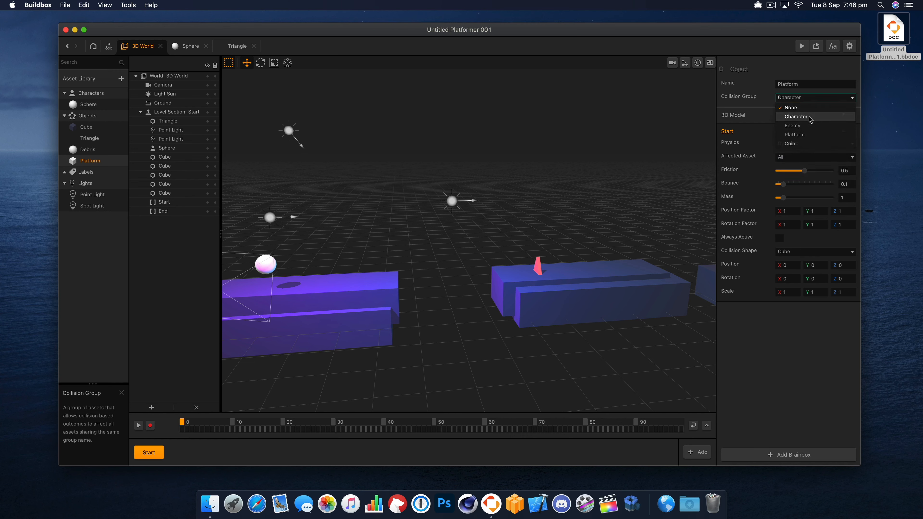
{"action": "left_click", "coordinate": [798, 117]}
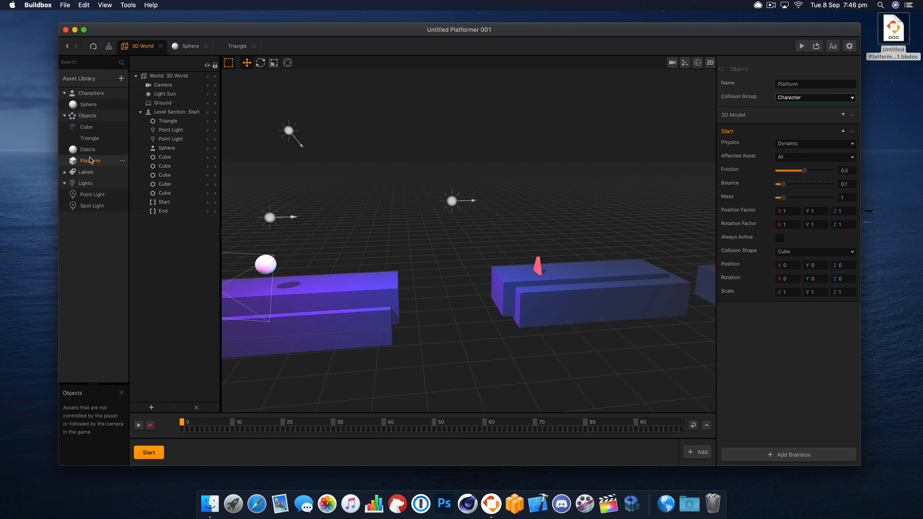
- Place the Platform asset in the gap between the two platforms, at about Z -8.06, test it in the preview, and close the preview
{"action": "left_click_drag", "start_coordinate": [90, 160], "coordinate": [451, 267]}
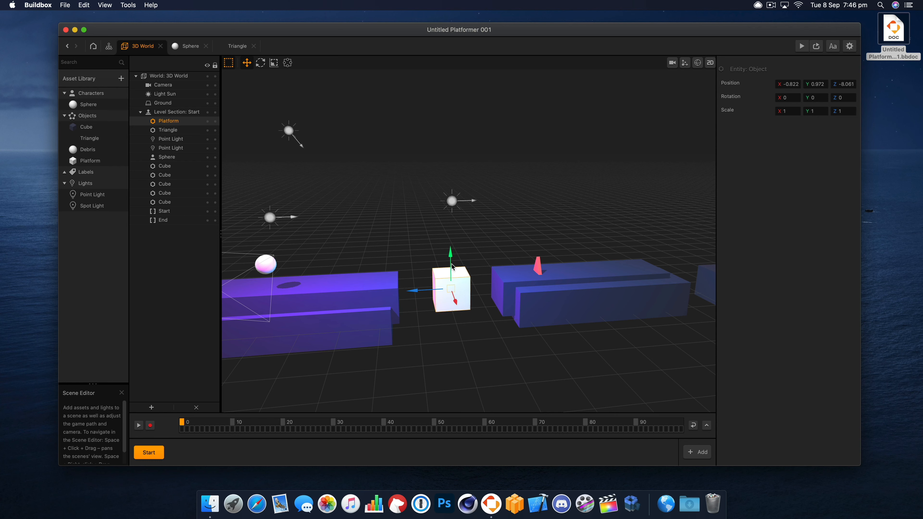
{"action": "left_click", "coordinate": [801, 46]}
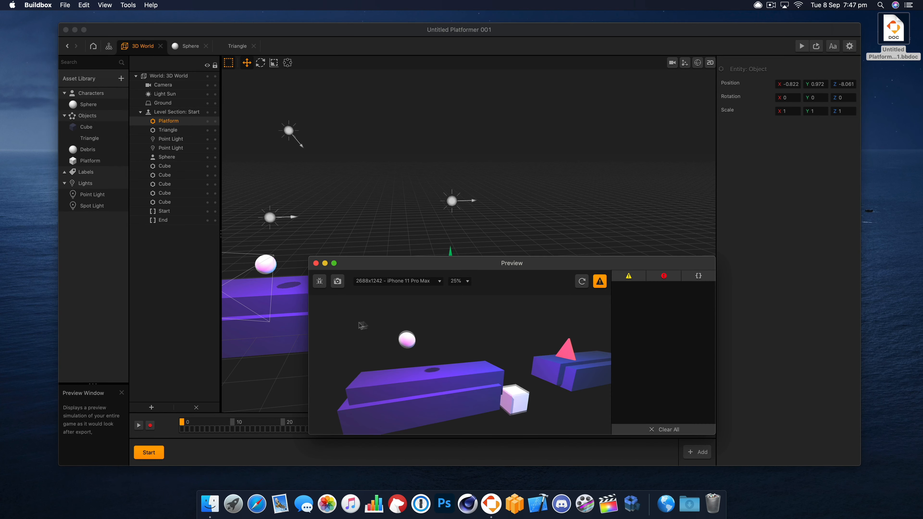
{"action": "left_click", "coordinate": [317, 264]}
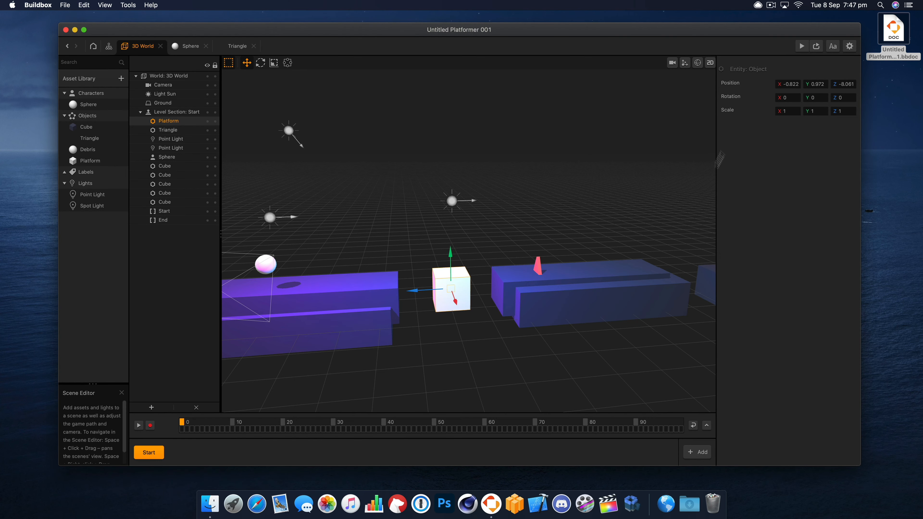
- Set the Platform asset's physics to Kinematic, test the level in the preview, and close the preview
{"action": "left_click", "coordinate": [104, 156]}
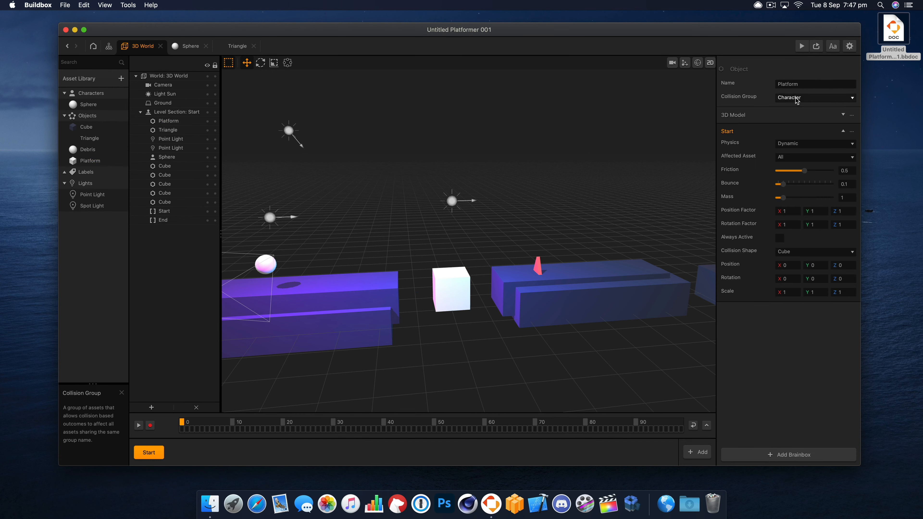
{"action": "left_click", "coordinate": [810, 144]}
{"action": "left_click", "coordinate": [799, 163]}
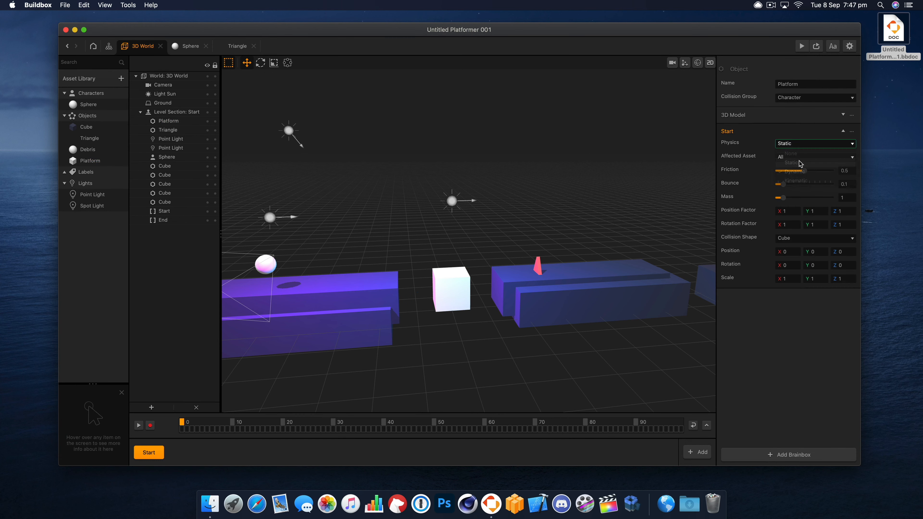
{"action": "left_click", "coordinate": [806, 144]}
{"action": "left_click", "coordinate": [806, 181]}
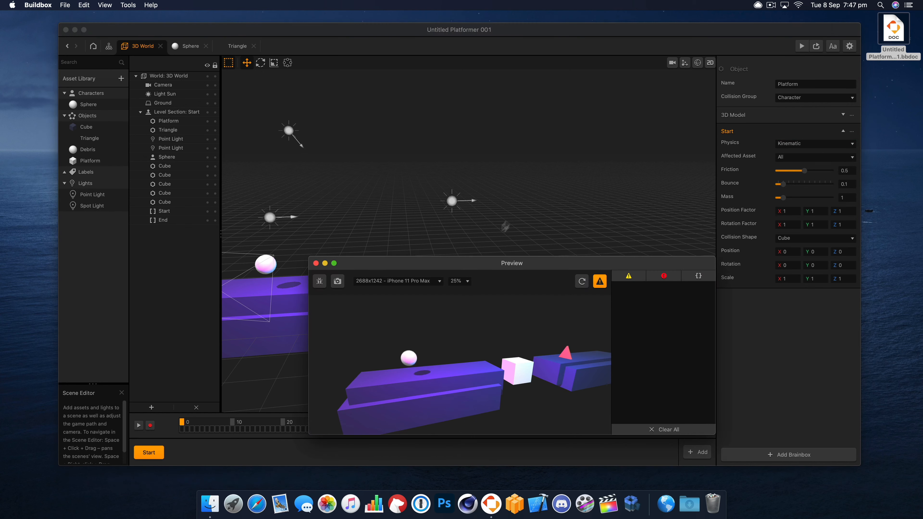
{"action": "left_click", "coordinate": [802, 46]}
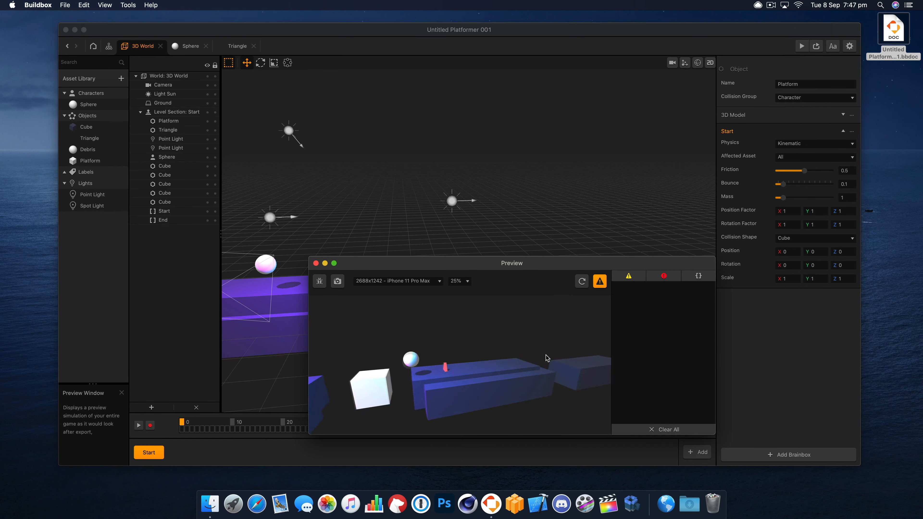
{"action": "left_click", "coordinate": [315, 263]}
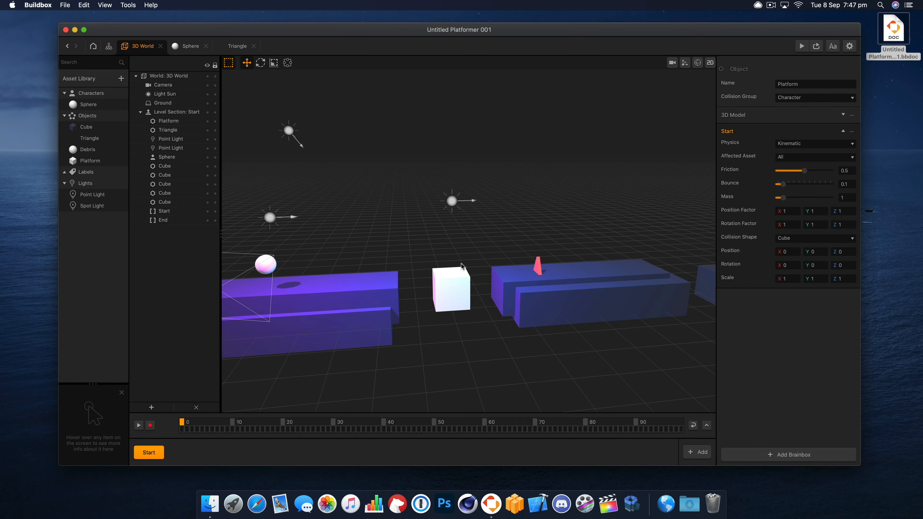
- Move the placed Platform cube along X to about 0.02, in line with the other platforms
{"action": "right_click_drag", "start_coordinate": [461, 262], "coordinate": [457, 308]}
{"action": "left_click", "coordinate": [453, 311]}
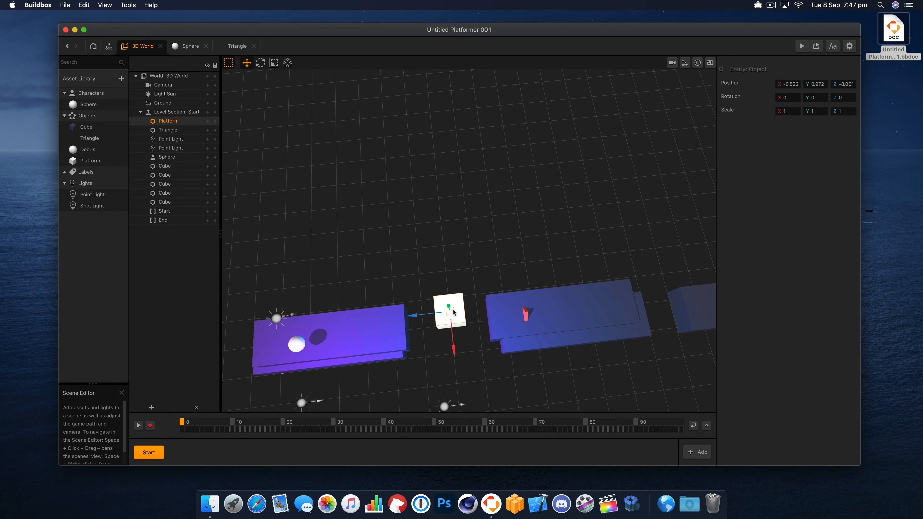
{"action": "left_click_drag", "start_coordinate": [454, 336], "coordinate": [455, 350]}
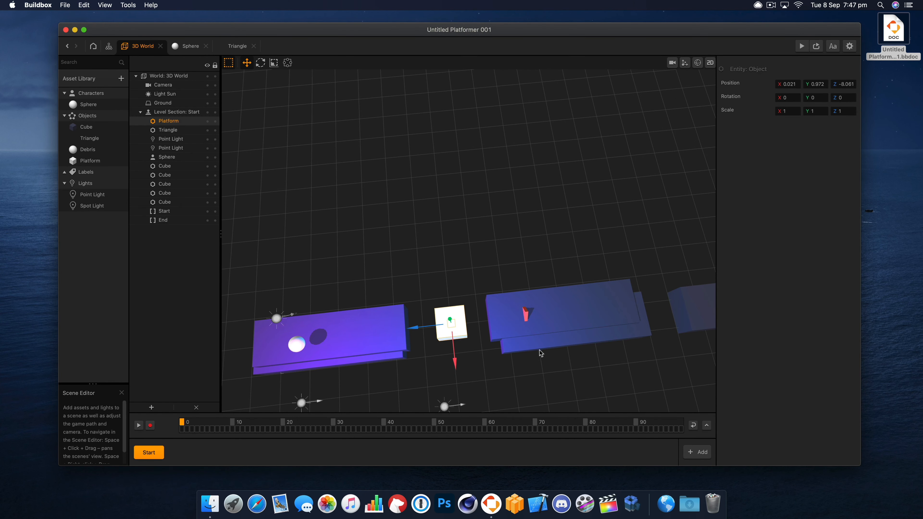
{"action": "right_click_drag", "start_coordinate": [541, 353], "coordinate": [542, 302]}
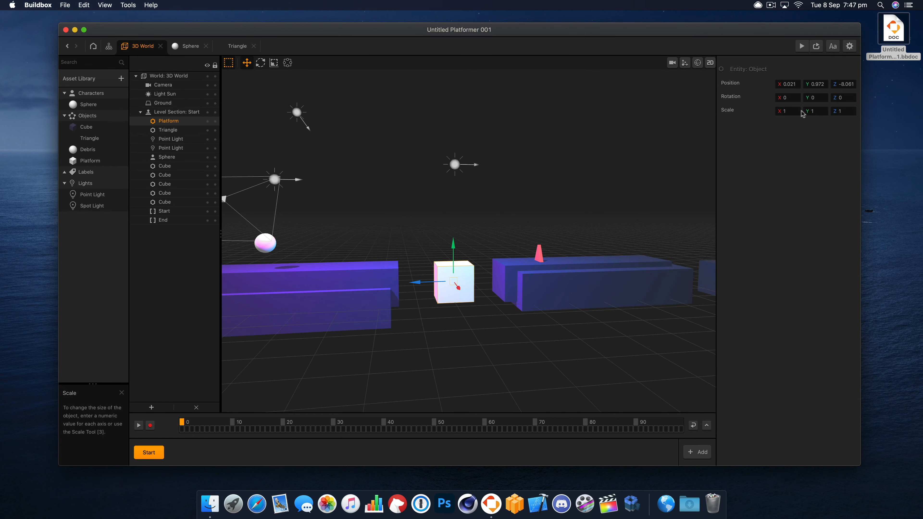
- Widen the Platform cube to an X scale of 3
{"action": "left_click", "coordinate": [274, 63]}
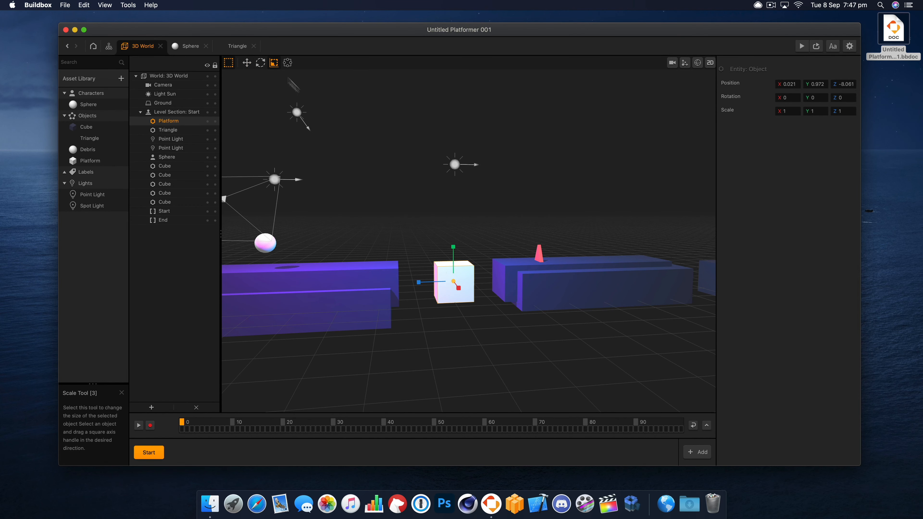
{"action": "left_click_drag", "start_coordinate": [459, 287], "coordinate": [482, 311]}
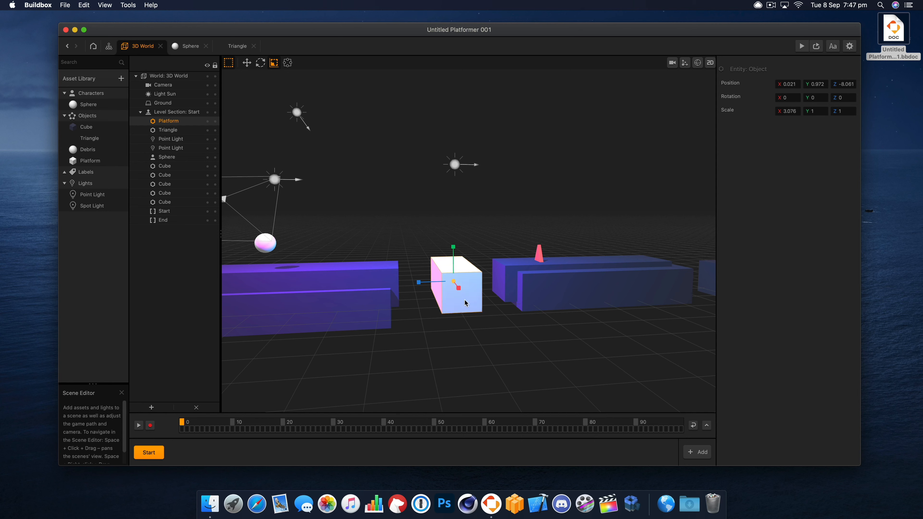
{"action": "left_click", "coordinate": [793, 113]}
{"action": "type", "text": "2"}
{"action": "key", "text": "Return"}
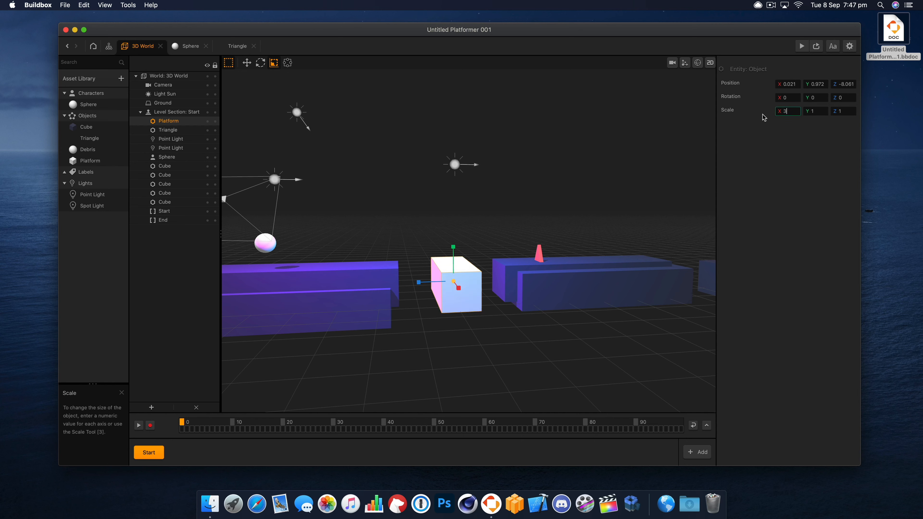
- Match the Platform cube's X scale to the first platform's 1.5, and set its Y and Z scales to 0.5
{"action": "left_click", "coordinate": [335, 270]}
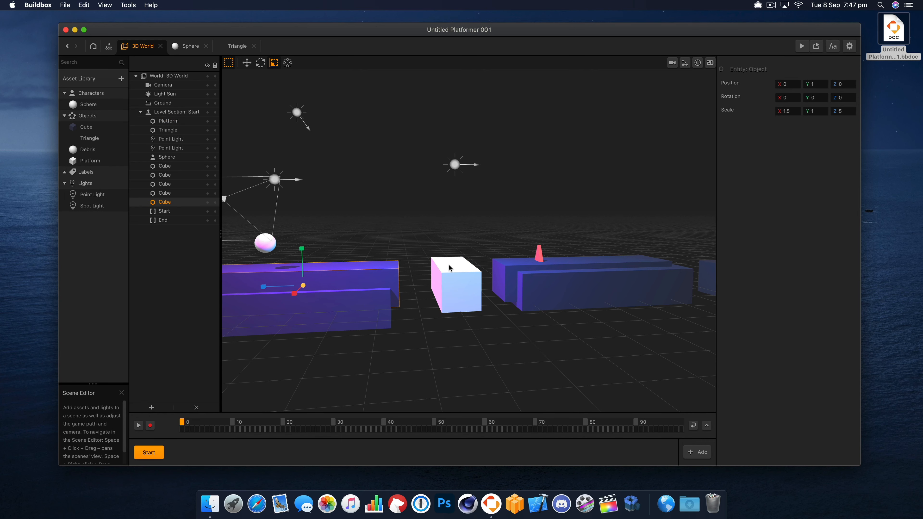
{"action": "left_click", "coordinate": [433, 281]}
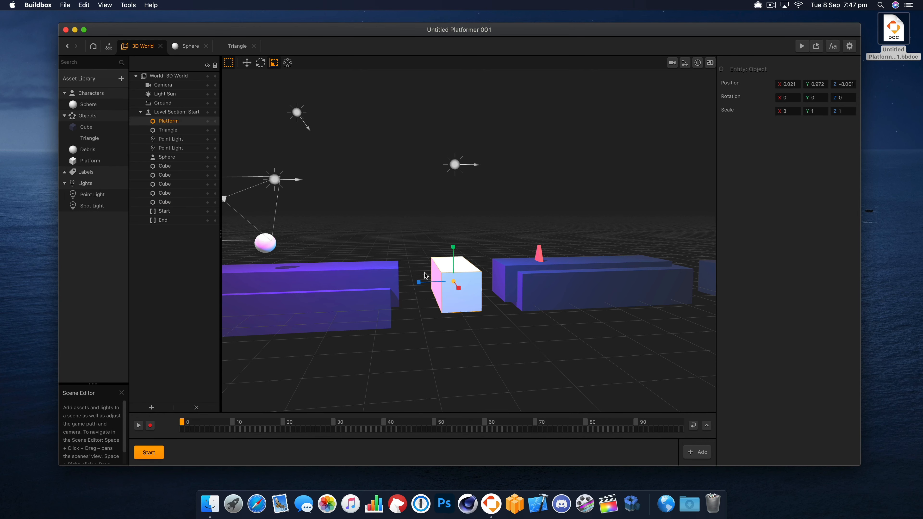
{"action": "left_click", "coordinate": [425, 273]}
{"action": "right_click_drag", "start_coordinate": [421, 262], "coordinate": [419, 290]}
{"action": "left_click", "coordinate": [396, 320]}
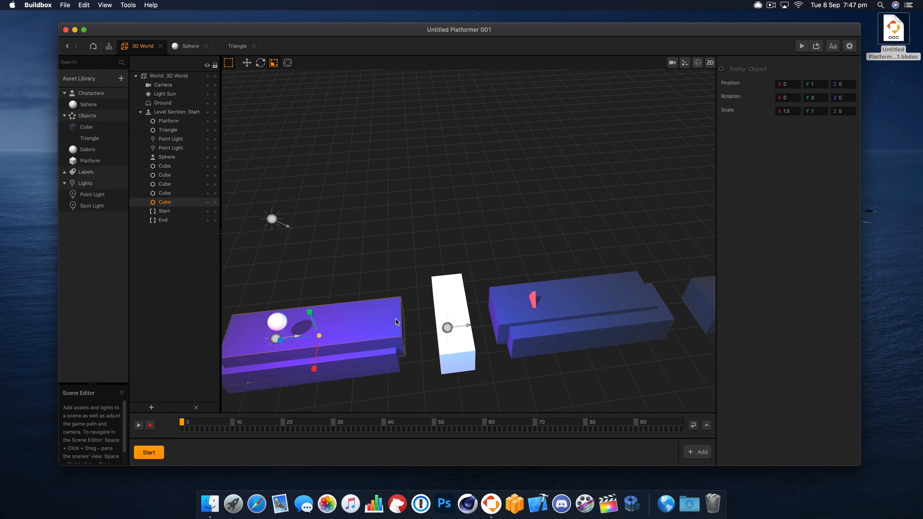
{"action": "left_click", "coordinate": [459, 309]}
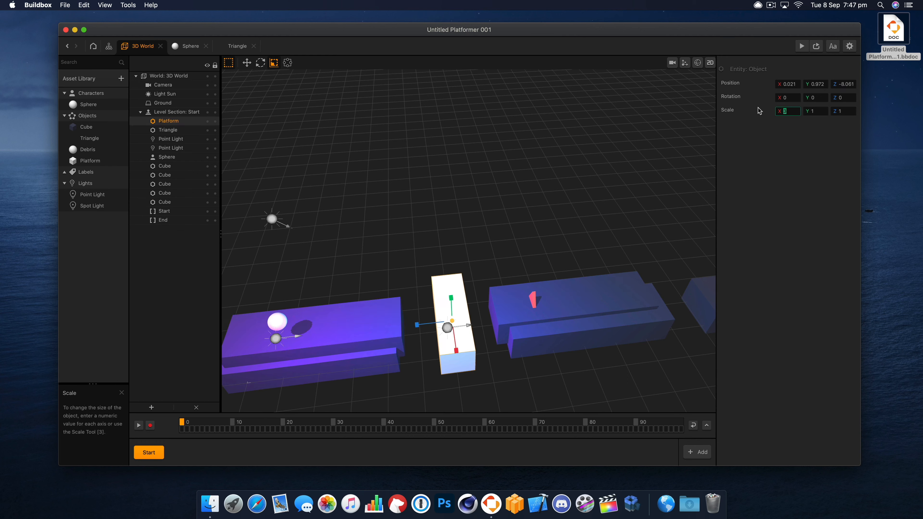
{"action": "type", "text": ".5"}
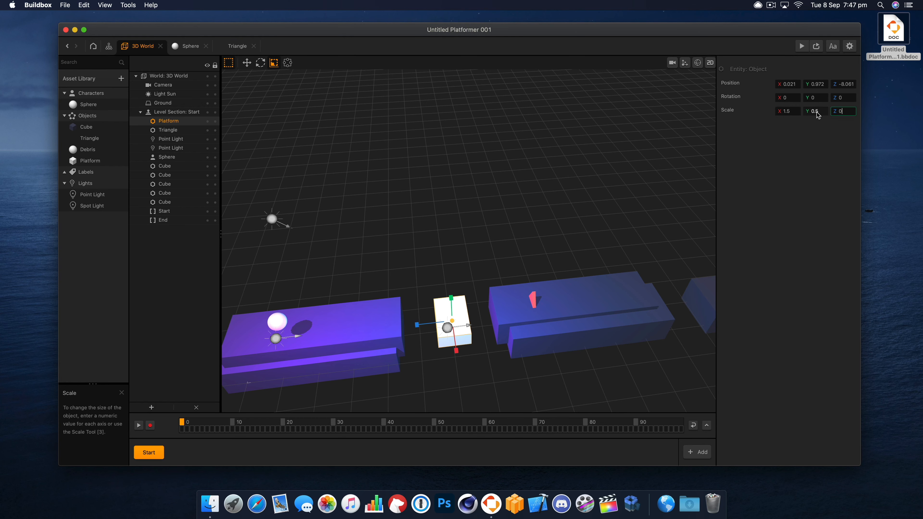
{"action": "type", "text": "0.5"}
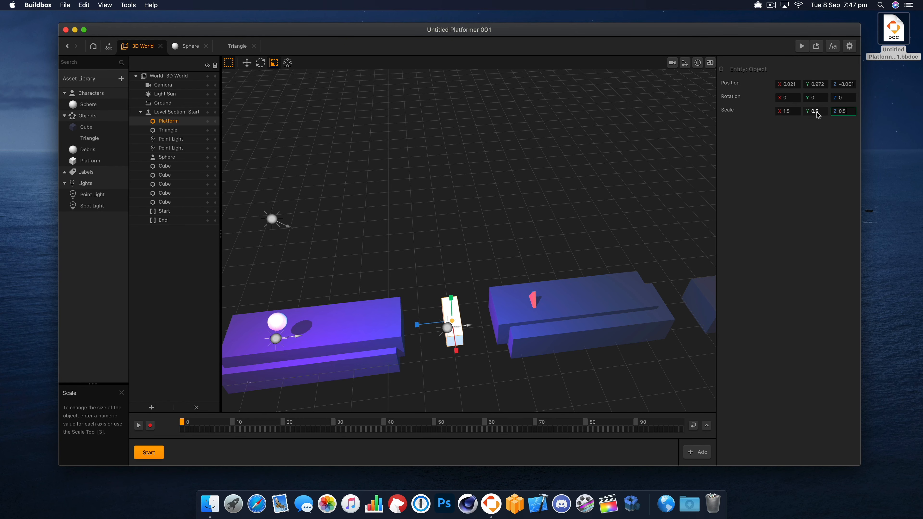
- Raise the Platform cube between the two platforms to a Y position of about 1.3
{"action": "left_click", "coordinate": [480, 304]}
{"action": "right_click_drag", "start_coordinate": [481, 316], "coordinate": [480, 305]}
{"action": "left_click", "coordinate": [451, 304]}
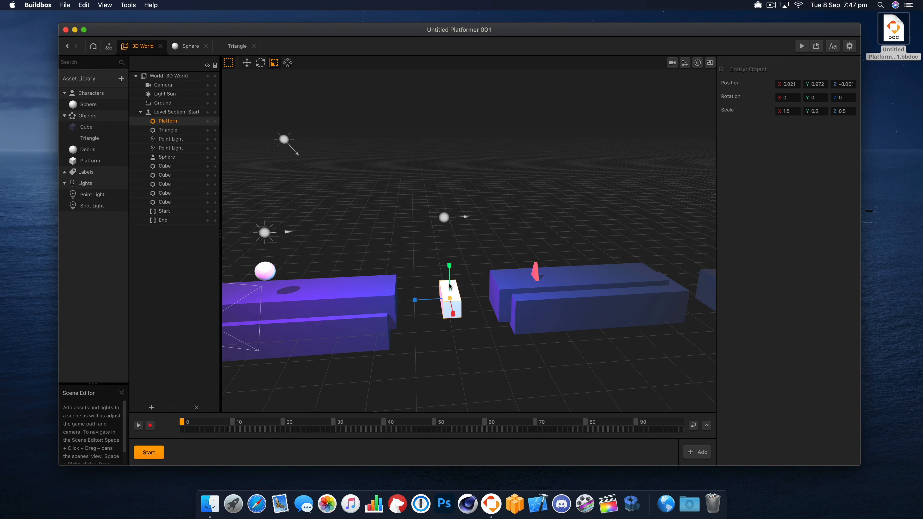
{"action": "left_click", "coordinate": [247, 63]}
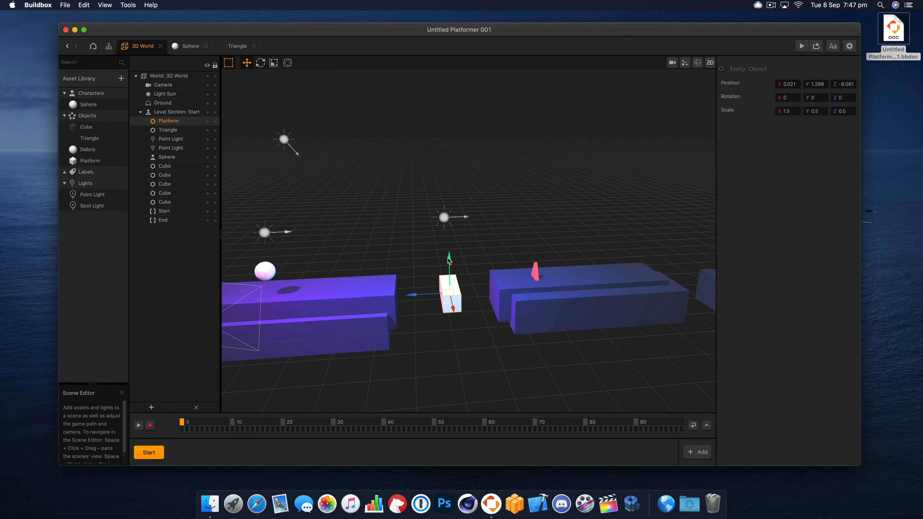
- Move the Platform cube to a Y position of about 1.4 and a Z position of about -7.8, and preview the game
{"action": "left_click", "coordinate": [340, 220]}
{"action": "left_click", "coordinate": [96, 162]}
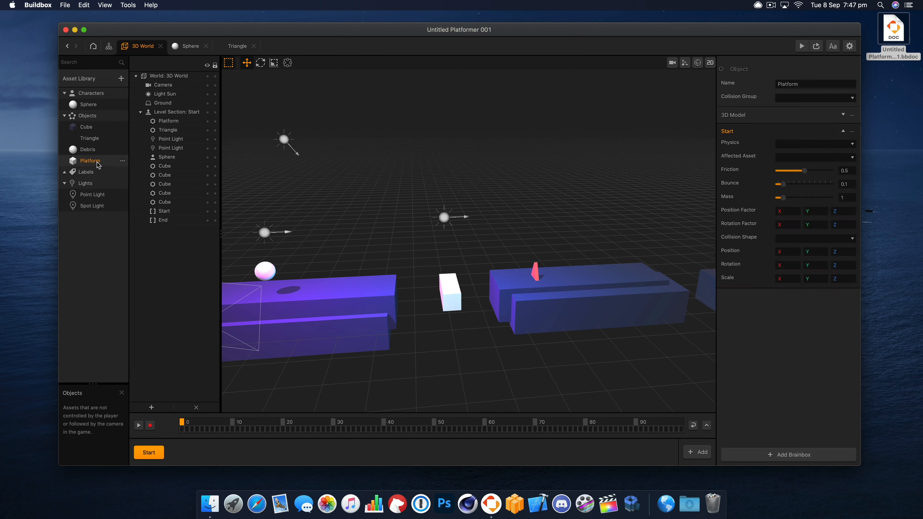
{"action": "left_click_drag", "start_coordinate": [449, 298], "coordinate": [424, 293]}
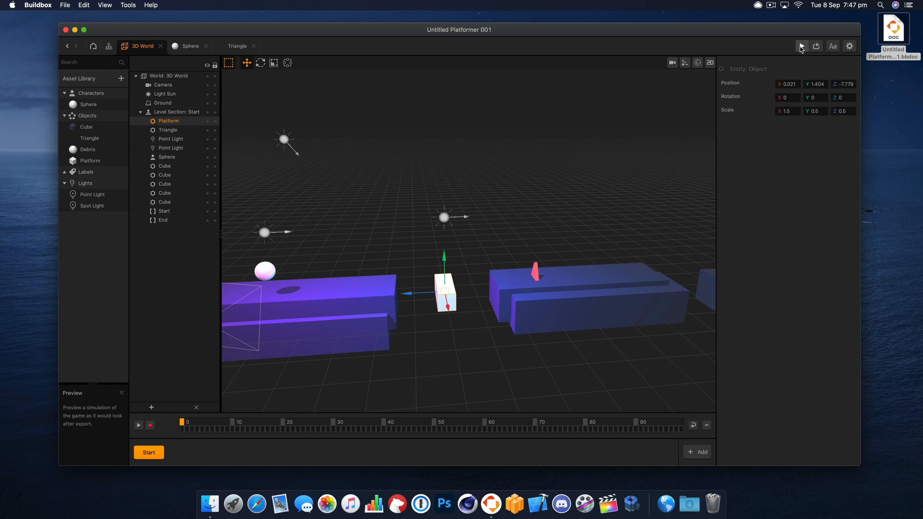
{"action": "left_click", "coordinate": [809, 49]}
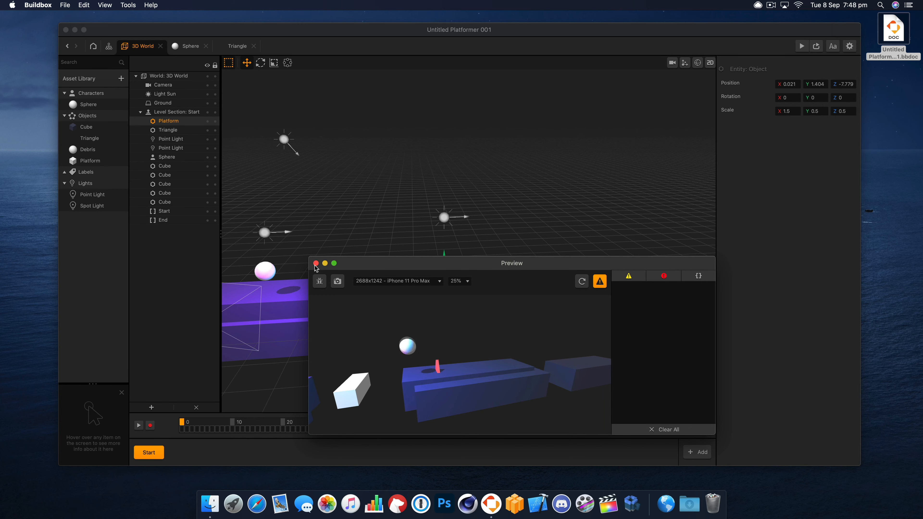
{"action": "left_click", "coordinate": [342, 253]}
- Open the Platform asset's node map and set its 3D Model color to light blue
{"action": "left_click", "coordinate": [90, 162]}
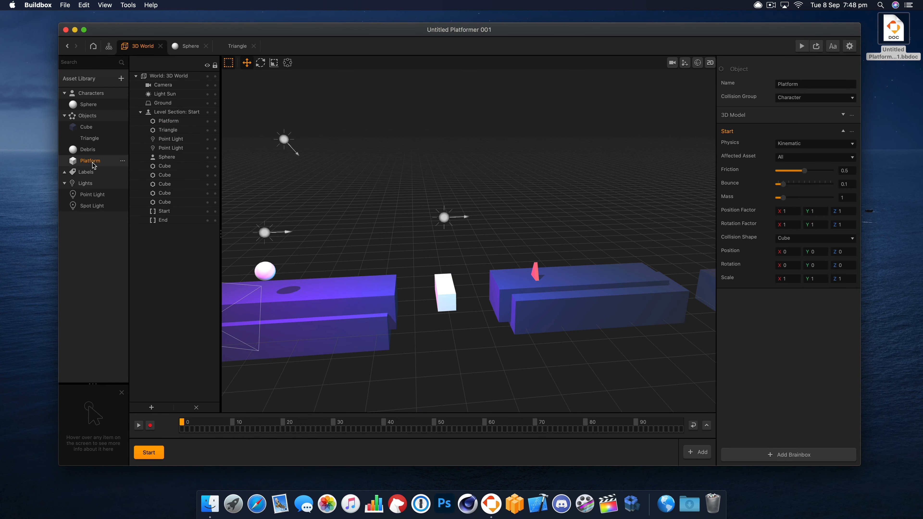
{"action": "double_click", "coordinate": [91, 163]}
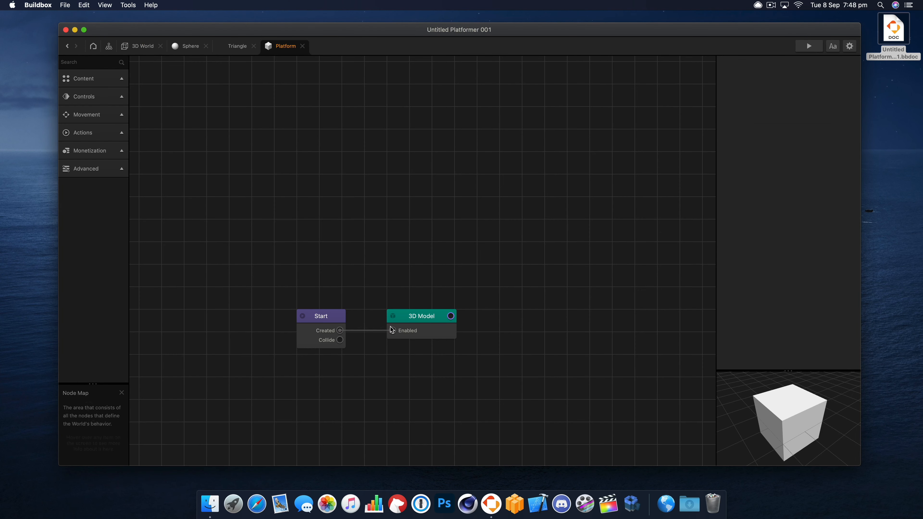
{"action": "left_click", "coordinate": [397, 332]}
{"action": "left_click", "coordinate": [813, 174]}
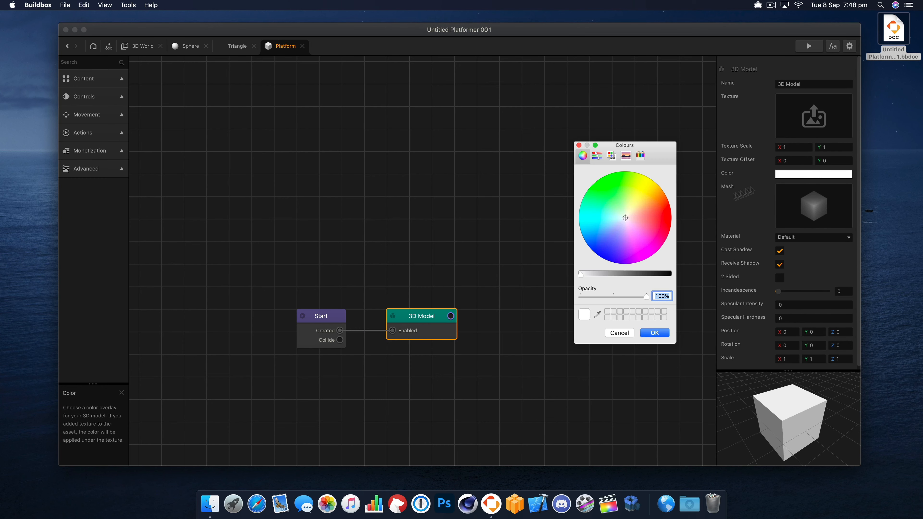
{"action": "left_click", "coordinate": [616, 224]}
{"action": "left_click_drag", "start_coordinate": [616, 224], "coordinate": [615, 226]}
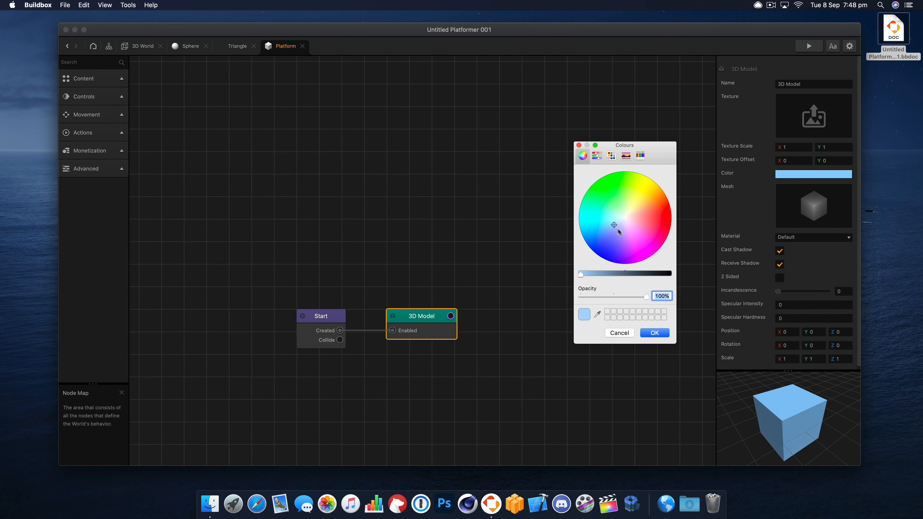
{"action": "left_click", "coordinate": [654, 333]}
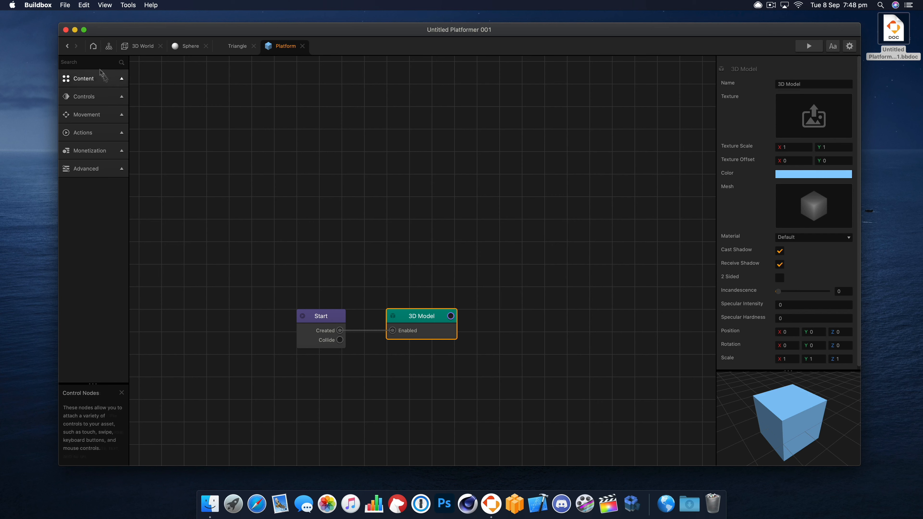
- Add a Wake Up node above the 3D Model node in the Platform node map
{"action": "mouse_move", "coordinate": [107, 73]}
{"action": "type", "text": "wa"}
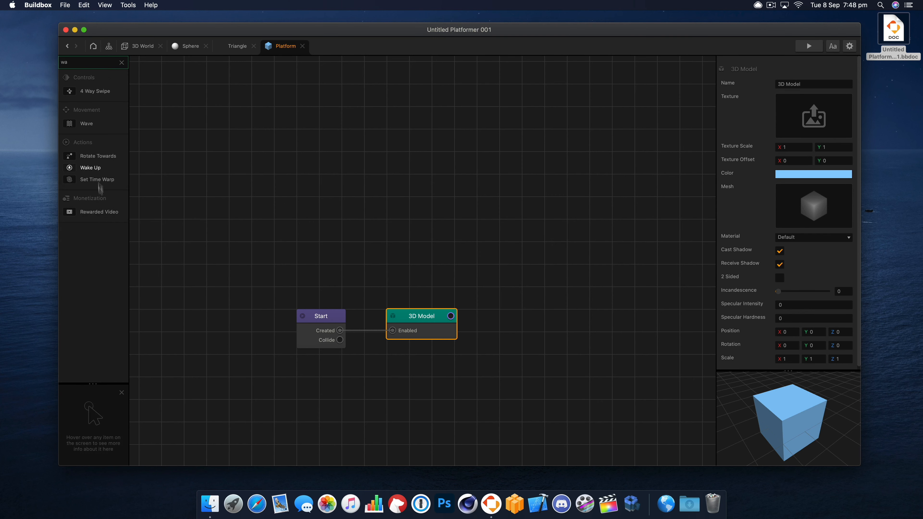
{"action": "left_click_drag", "start_coordinate": [90, 167], "coordinate": [416, 261]}
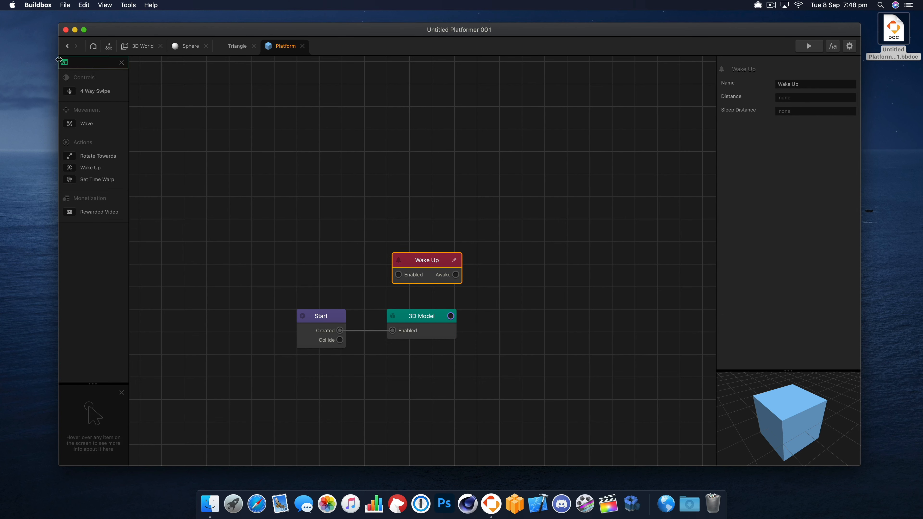
- Add a Set Physics node to the Platform node map and rearrange the Start, Wake Up and 3D Model nodes
{"action": "type", "text": "phy"}
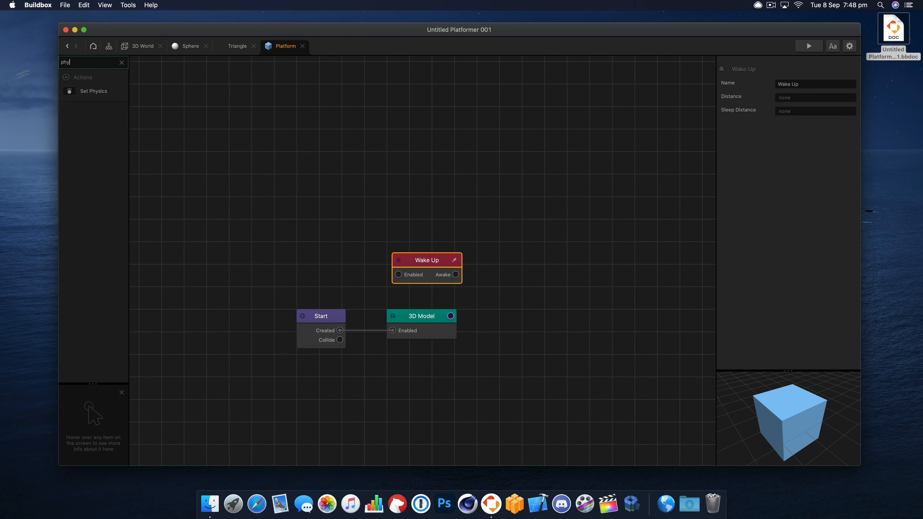
{"action": "double_click", "coordinate": [99, 94]}
{"action": "left_click_drag", "start_coordinate": [179, 105], "coordinate": [583, 276]}
{"action": "left_click", "coordinate": [593, 361]}
{"action": "left_click_drag", "start_coordinate": [486, 326], "coordinate": [472, 323]}
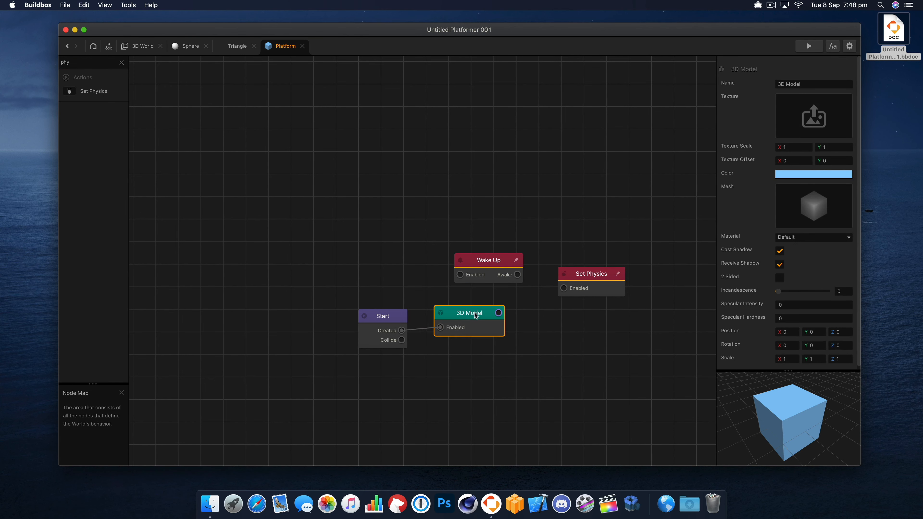
{"action": "left_click_drag", "start_coordinate": [383, 317], "coordinate": [365, 311]}
{"action": "left_click", "coordinate": [491, 283]}
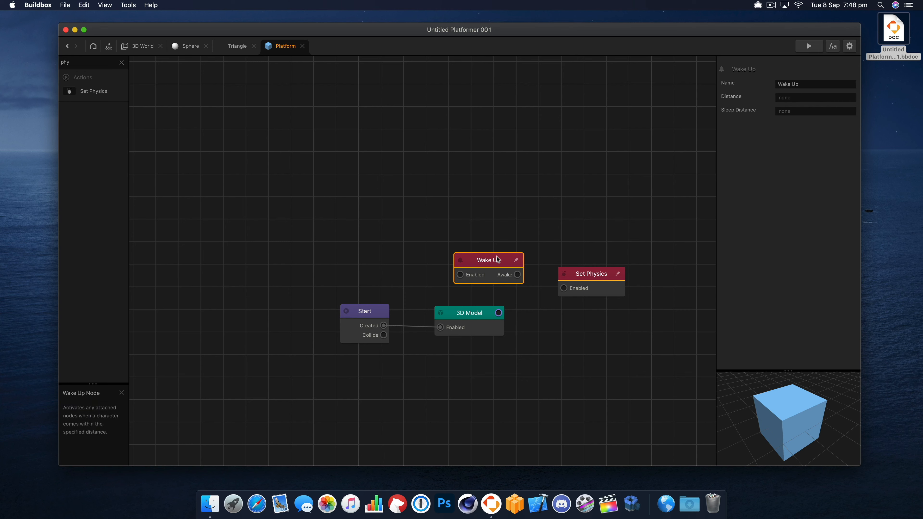
{"action": "left_click_drag", "start_coordinate": [497, 258], "coordinate": [488, 257]}
{"action": "left_click_drag", "start_coordinate": [471, 314], "coordinate": [466, 310]}
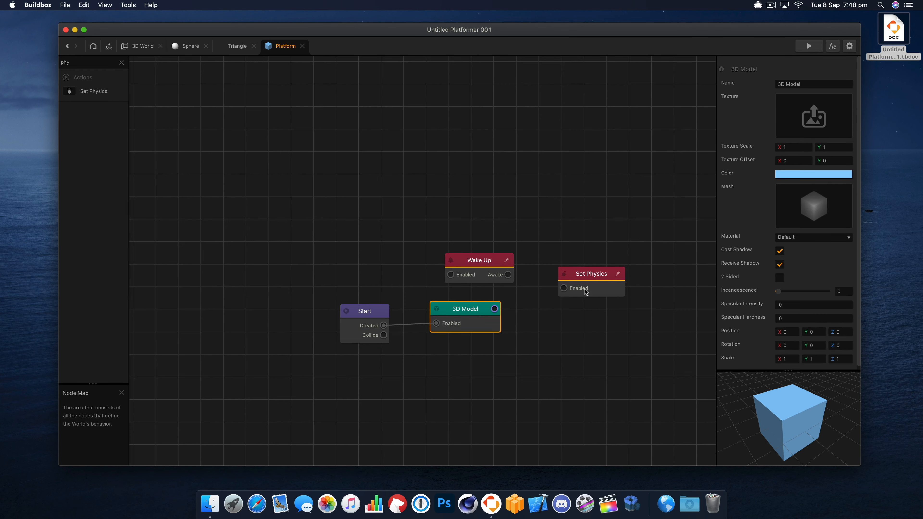
- Connect the Start node's Collide output to the Set Physics node below the 3D Model node, and delete the Wake Up node
{"action": "left_click_drag", "start_coordinate": [585, 275], "coordinate": [483, 389]}
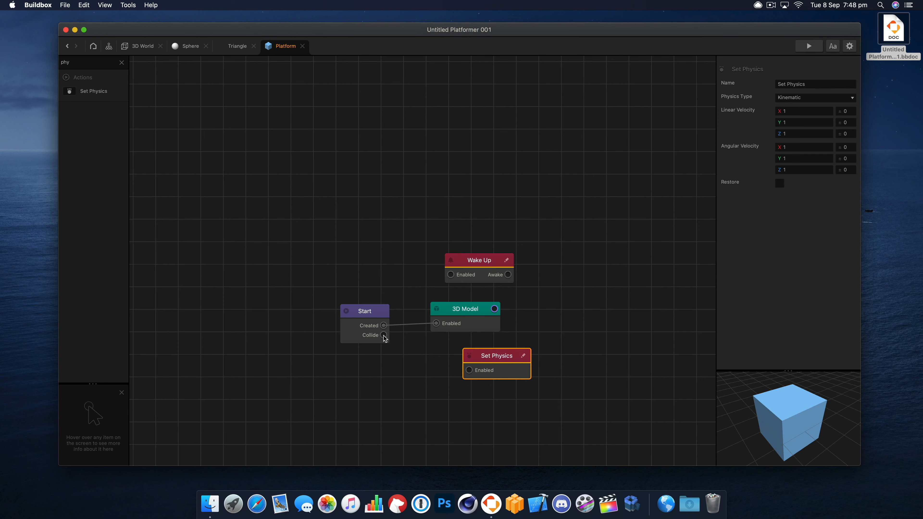
{"action": "left_click_drag", "start_coordinate": [383, 335], "coordinate": [465, 375]}
{"action": "left_click", "coordinate": [486, 259]}
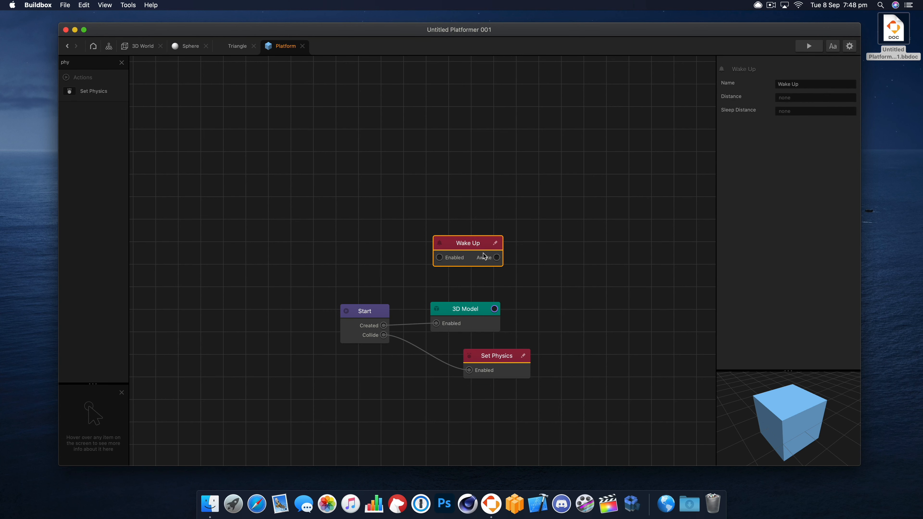
{"action": "key", "text": "Delete"}
- Set the Set Physics node's Physics Type to Dynamic and space the three nodes apart
{"action": "left_click_drag", "start_coordinate": [489, 354], "coordinate": [480, 349]}
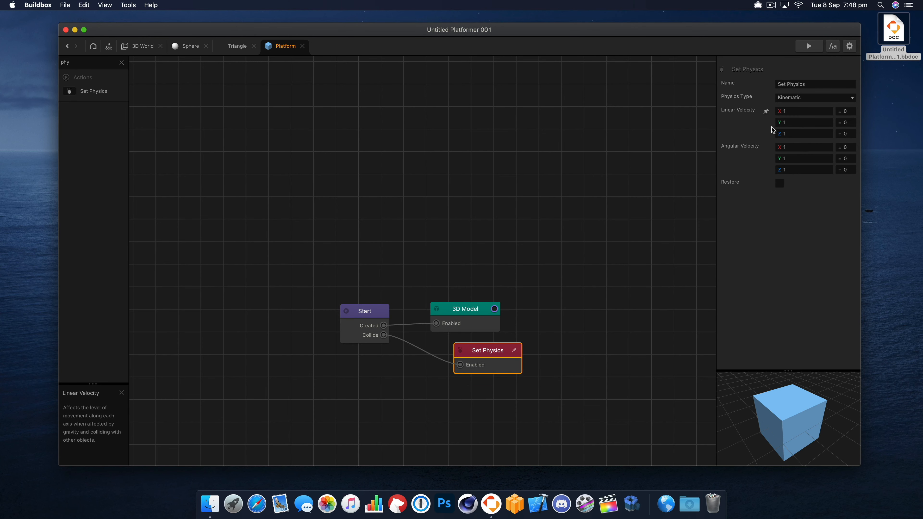
{"action": "left_click", "coordinate": [812, 97]}
{"action": "left_click", "coordinate": [809, 108]}
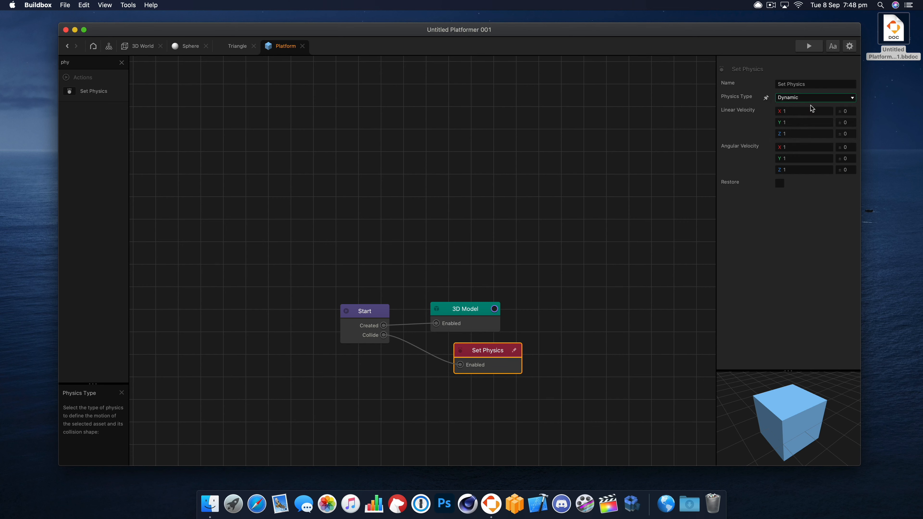
{"action": "left_click_drag", "start_coordinate": [465, 309], "coordinate": [471, 284]}
{"action": "mouse_move", "coordinate": [375, 316]}
{"action": "left_mouse_down"}
{"action": "mouse_move", "coordinate": [380, 295]}
{"action": "mouse_move", "coordinate": [392, 311]}
{"action": "left_mouse_up"}
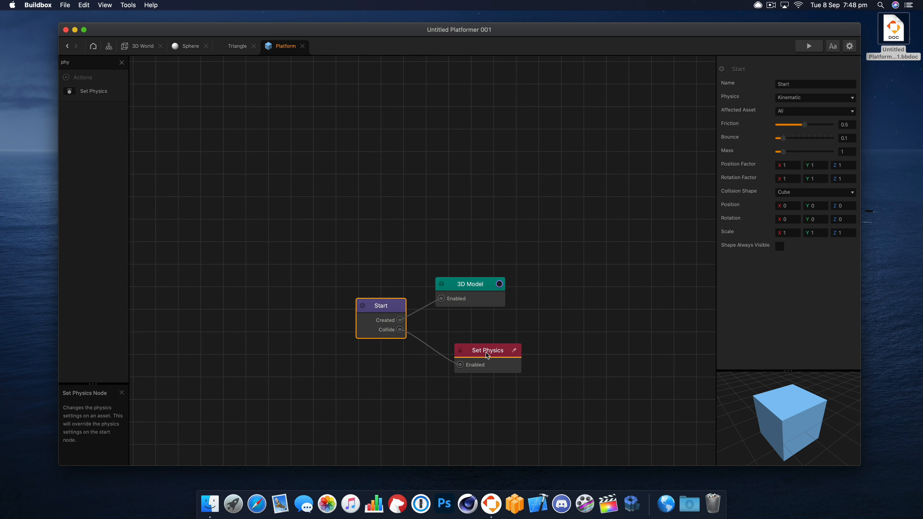
{"action": "left_click_drag", "start_coordinate": [481, 351], "coordinate": [473, 343]}
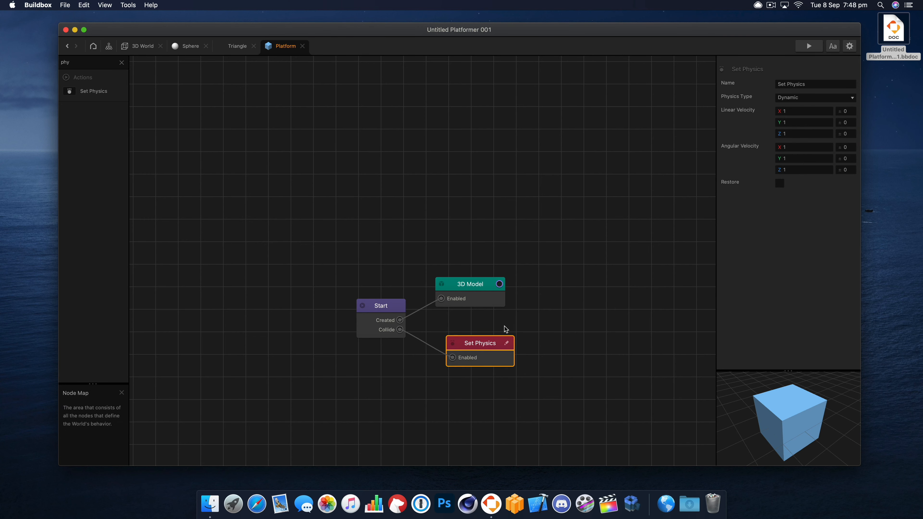
- Preview the game to test how the Platform cube reacts to the ball's collision
{"action": "left_click", "coordinate": [806, 46]}
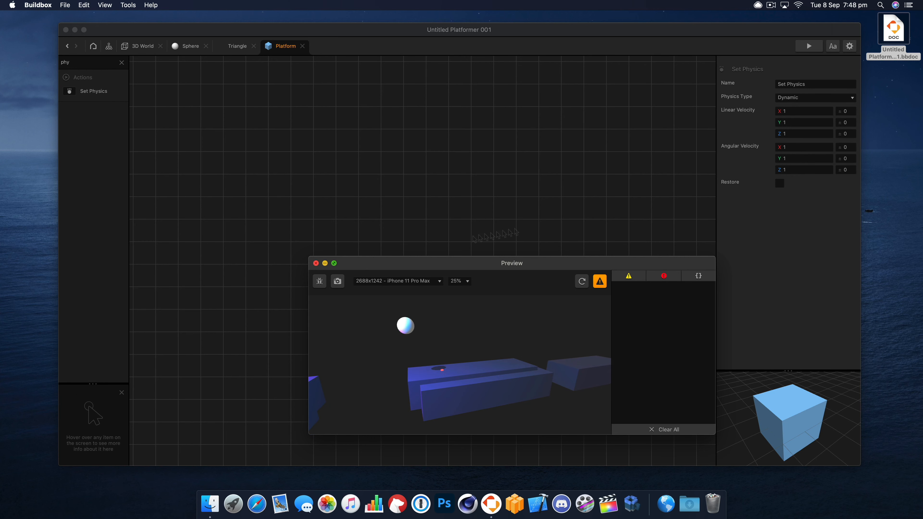
{"action": "left_click", "coordinate": [316, 263]}
- Set the Set Physics node's Angular Velocity to X 10, Y 0 and Z 0, and preview the game
{"action": "double_click", "coordinate": [801, 153]}
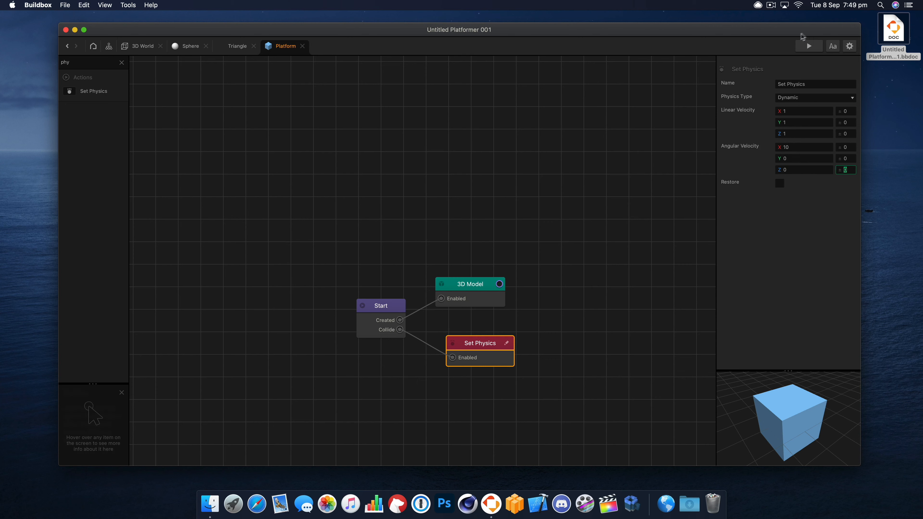
{"action": "left_click", "coordinate": [809, 46]}
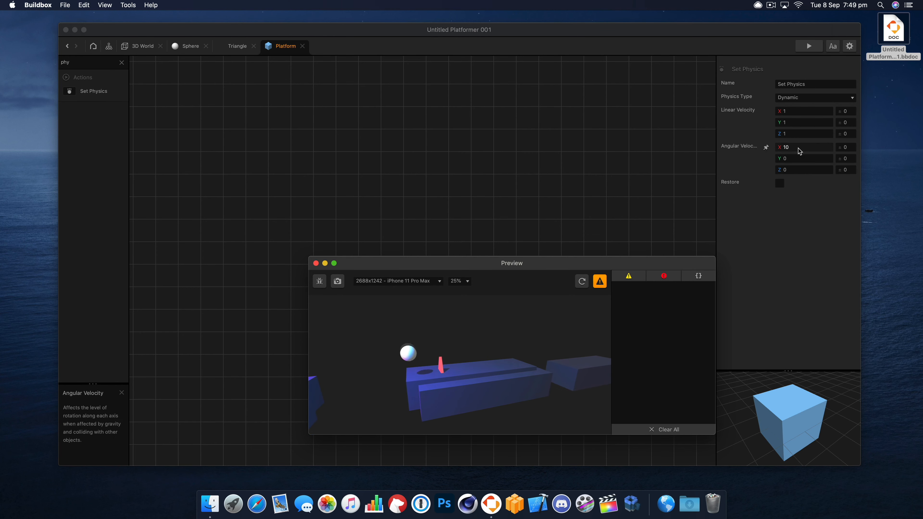
- Try an X Angular Velocity of 40 on the Set Physics node and test it in the preview
{"action": "left_click", "coordinate": [772, 147]}
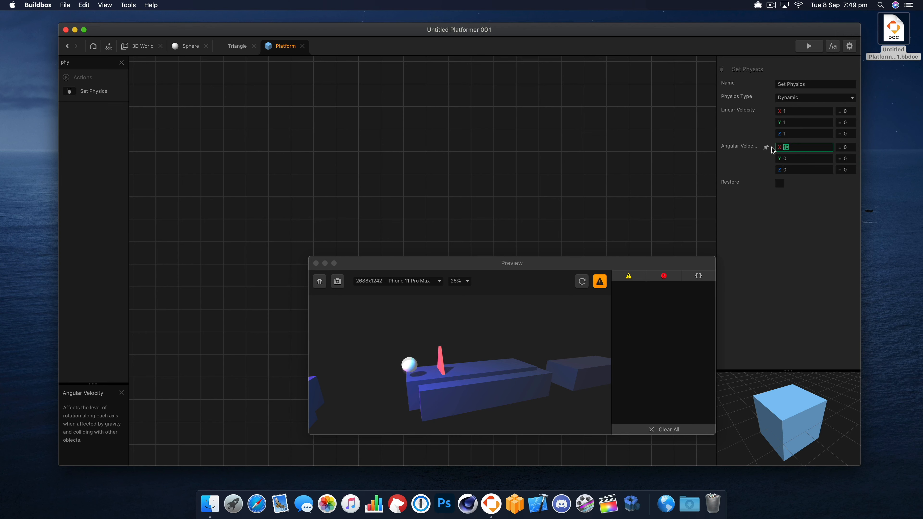
{"action": "type", "text": "40"}
{"action": "key", "text": "Tab"}
{"action": "left_click", "coordinate": [589, 293]}
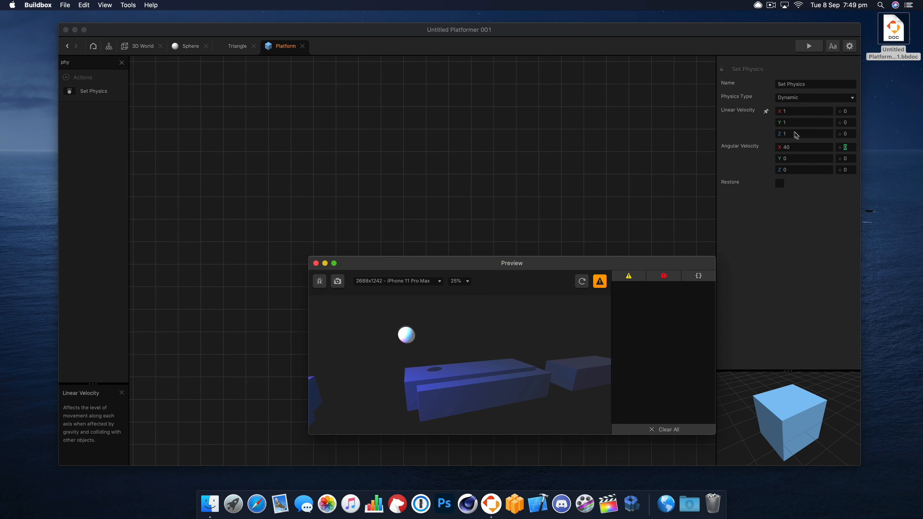
- Set the Set Physics node's X Angular Velocity to 5, test it in the preview, and close the preview
{"action": "left_click", "coordinate": [767, 150]}
{"action": "type", "text": "5"}
{"action": "key", "text": "Tab"}
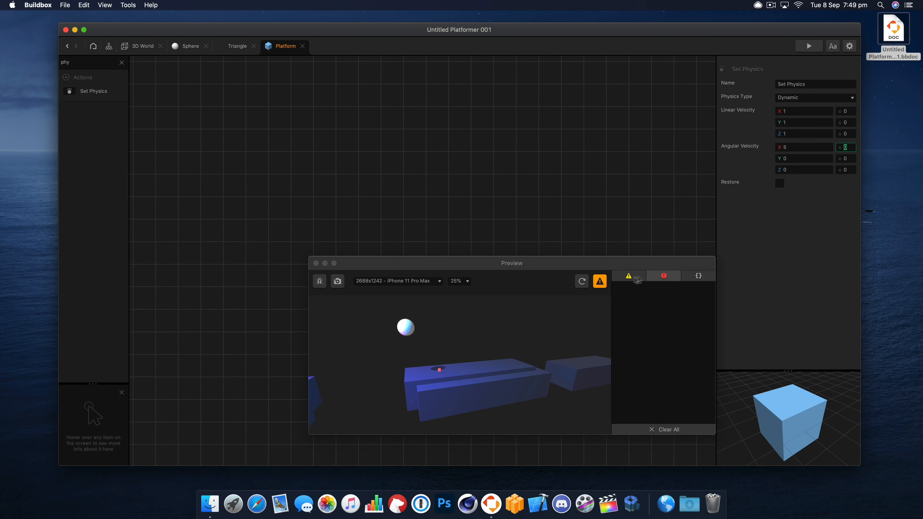
{"action": "left_click", "coordinate": [543, 345]}
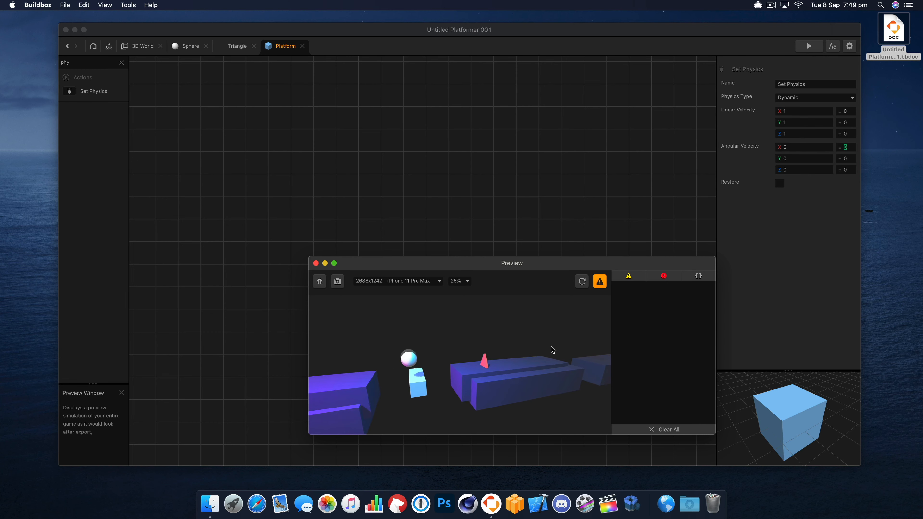
{"action": "left_click", "coordinate": [316, 264]}
- In the 3D World scene, move the second platform's two cubes and the triangle along Z to widen the gap
{"action": "left_click", "coordinate": [109, 45]}
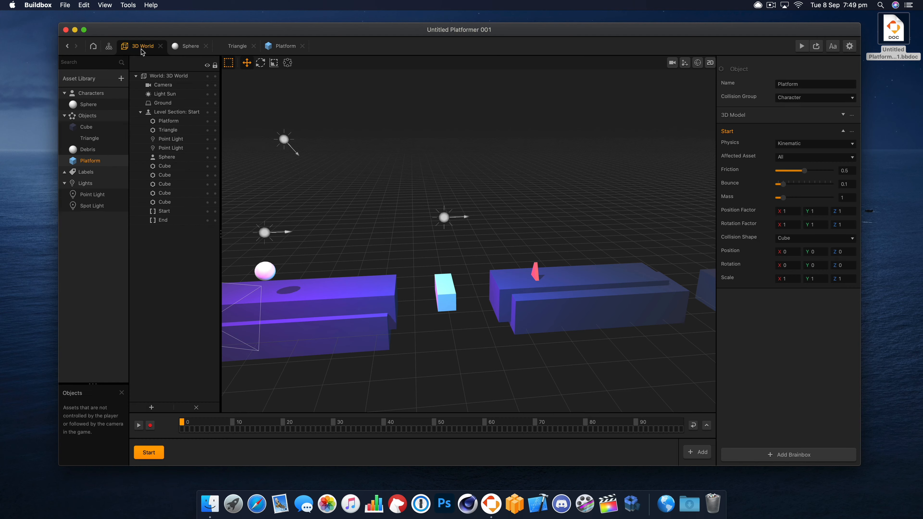
{"action": "left_click", "coordinate": [512, 289]}
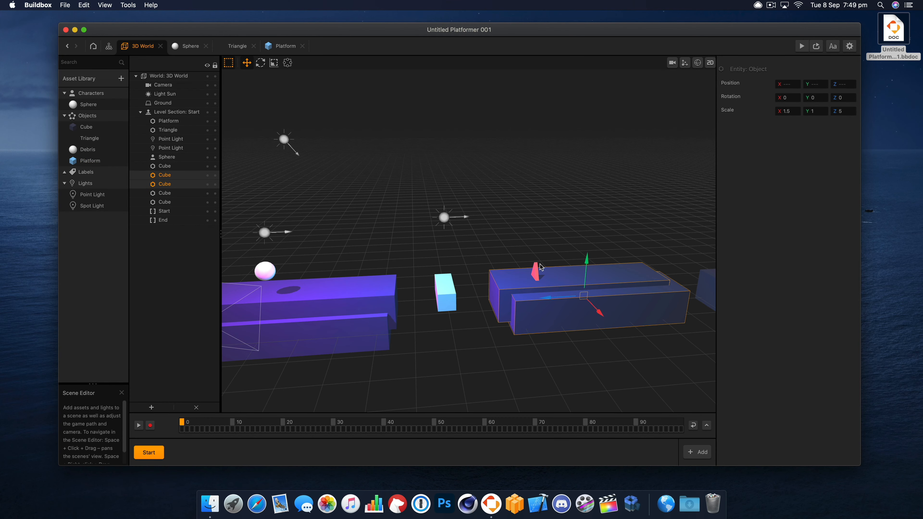
{"action": "left_click_drag", "start_coordinate": [552, 296], "coordinate": [591, 295]}
- Duplicate the Platform cube towards the second platform, placing the copy at a Z position of about -10.7
{"action": "left_click", "coordinate": [448, 287]}
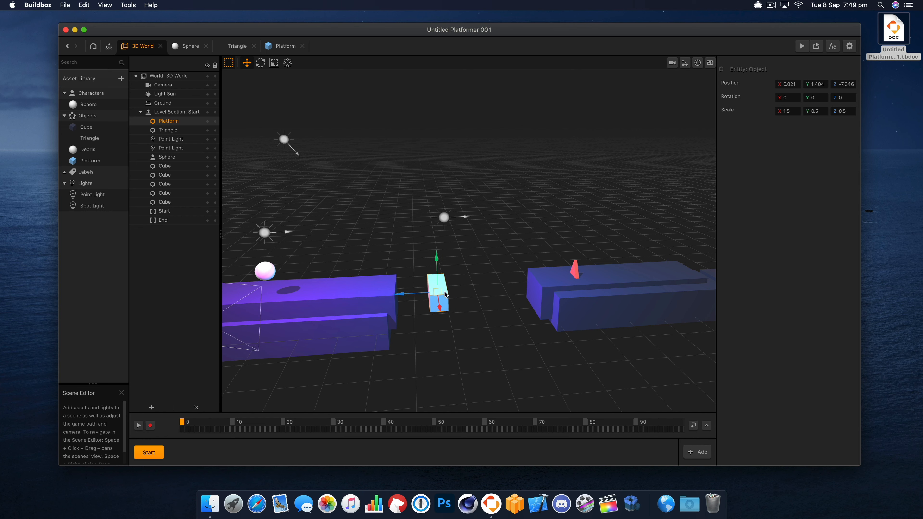
{"action": "left_click_drag", "start_coordinate": [446, 295], "coordinate": [484, 290], "text": "alt"}
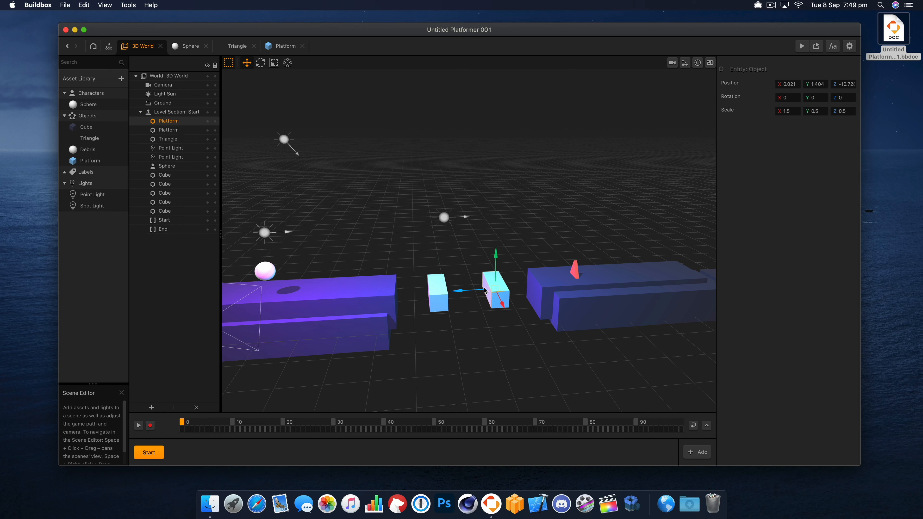
- Space the two Platform cubes evenly across the gap, with the copy at a Z position of about -10.8, and preview the game
{"action": "left_click", "coordinate": [436, 292]}
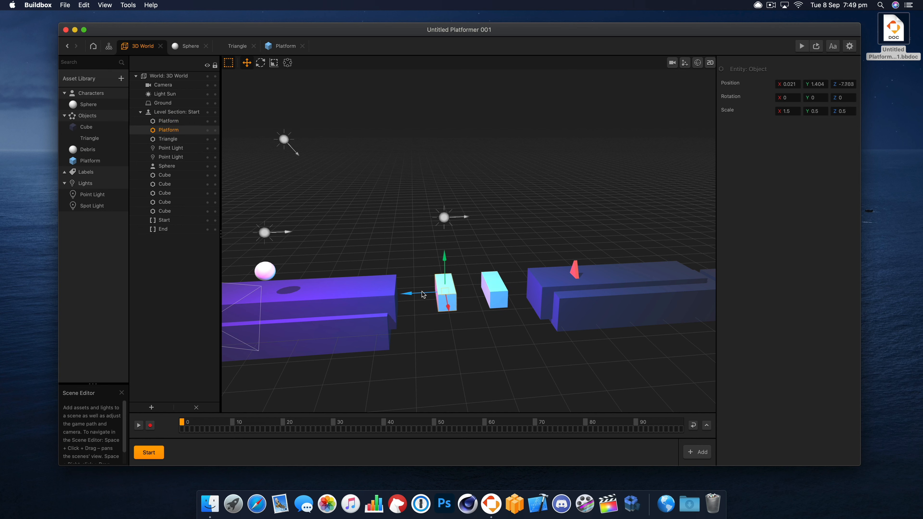
{"action": "left_click", "coordinate": [495, 297]}
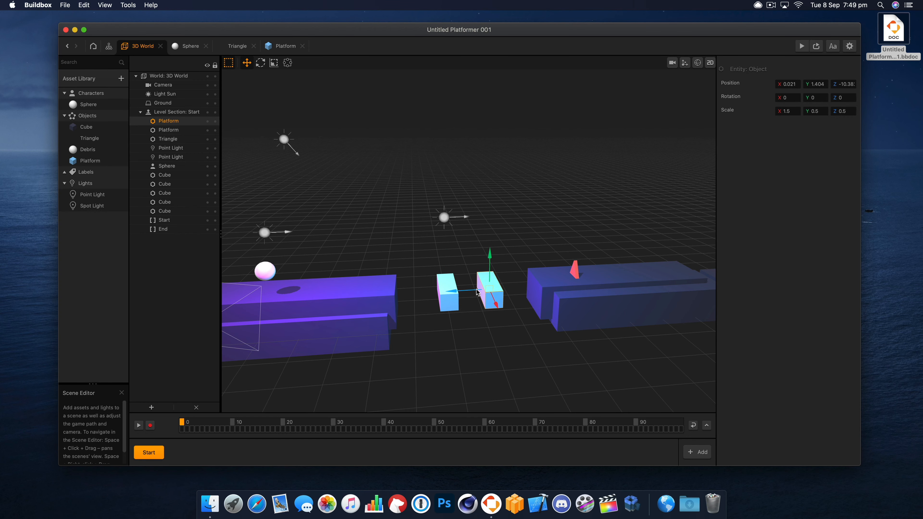
{"action": "left_click", "coordinate": [467, 313]}
{"action": "mouse_move", "coordinate": [481, 331]}
{"action": "right_mouse_down"}
{"action": "mouse_move", "coordinate": [477, 321]}
{"action": "mouse_move", "coordinate": [484, 334]}
{"action": "right_mouse_up"}
{"action": "left_click", "coordinate": [497, 307]}
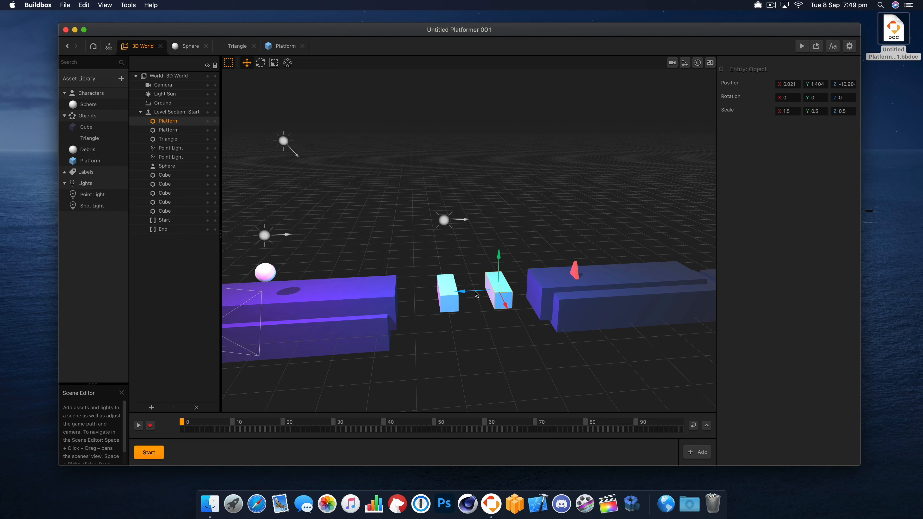
{"action": "left_click", "coordinate": [802, 46]}
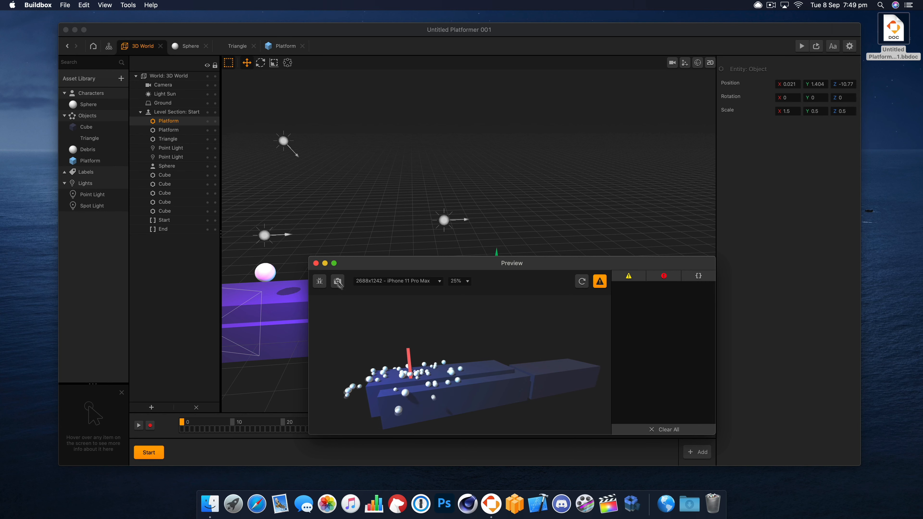
- Close the preview and add a Plane shape to the project's assets
{"action": "left_click", "coordinate": [316, 263]}
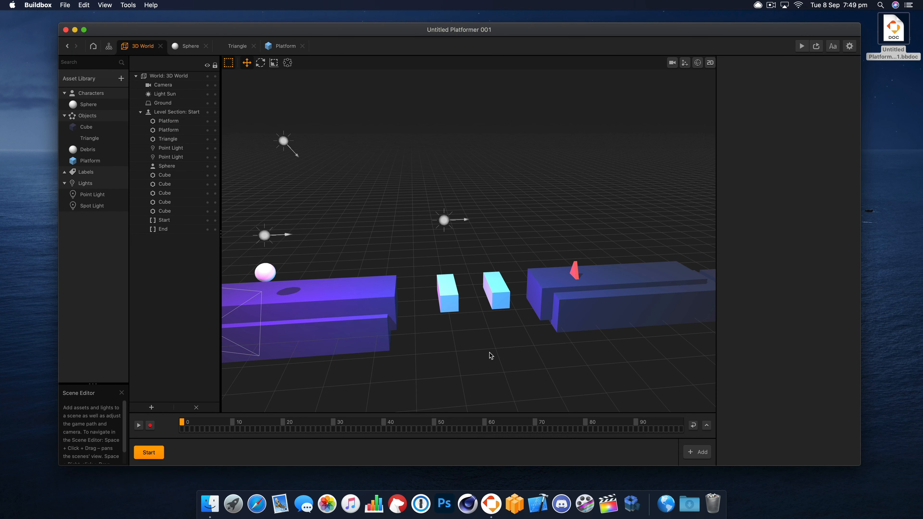
{"action": "right_click_drag", "start_coordinate": [504, 354], "coordinate": [484, 339]}
{"action": "left_click", "coordinate": [368, 310]}
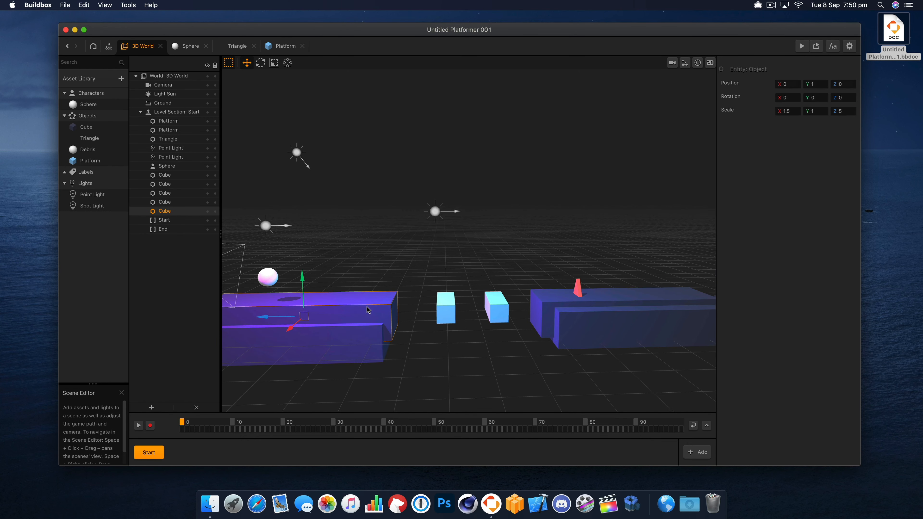
{"action": "left_click", "coordinate": [121, 78]}
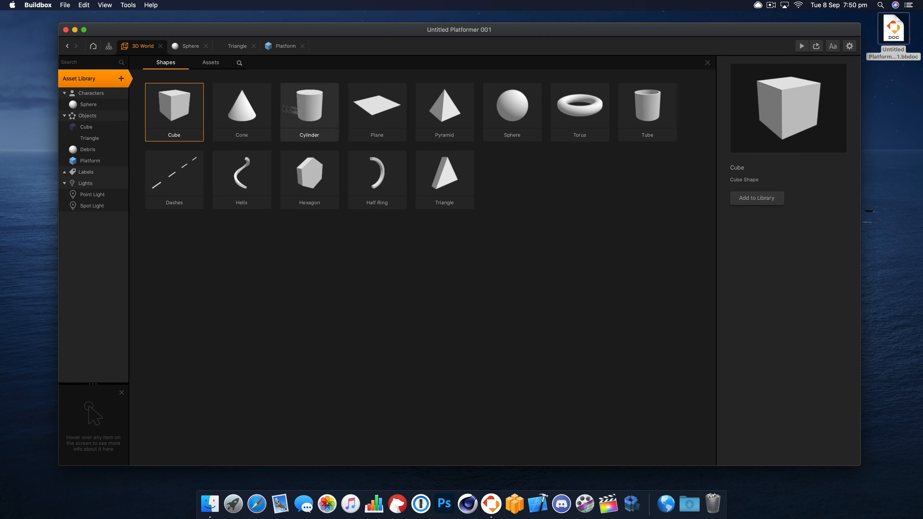
{"action": "left_click", "coordinate": [377, 106]}
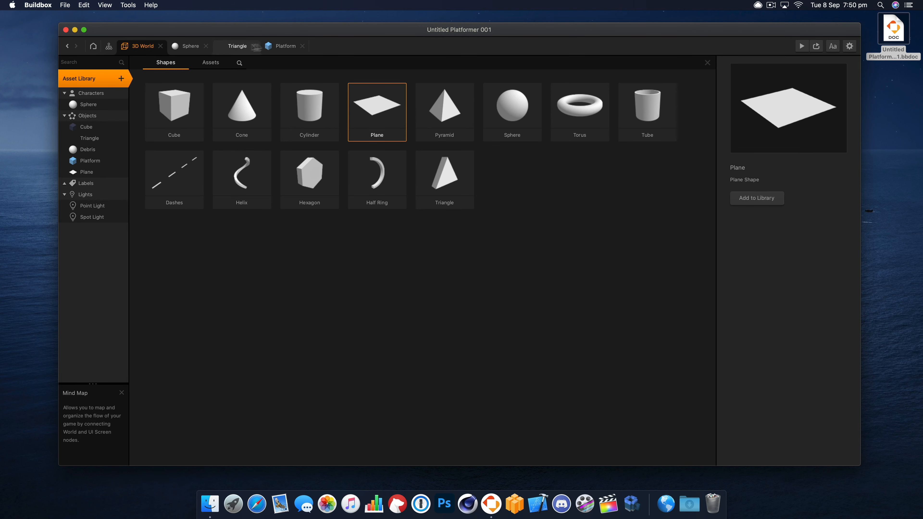
- Close the Platform and Sphere mind maps and return to the 3D World scene
{"action": "left_click", "coordinate": [286, 46]}
{"action": "left_click", "coordinate": [302, 46]}
{"action": "left_click", "coordinate": [251, 46]}
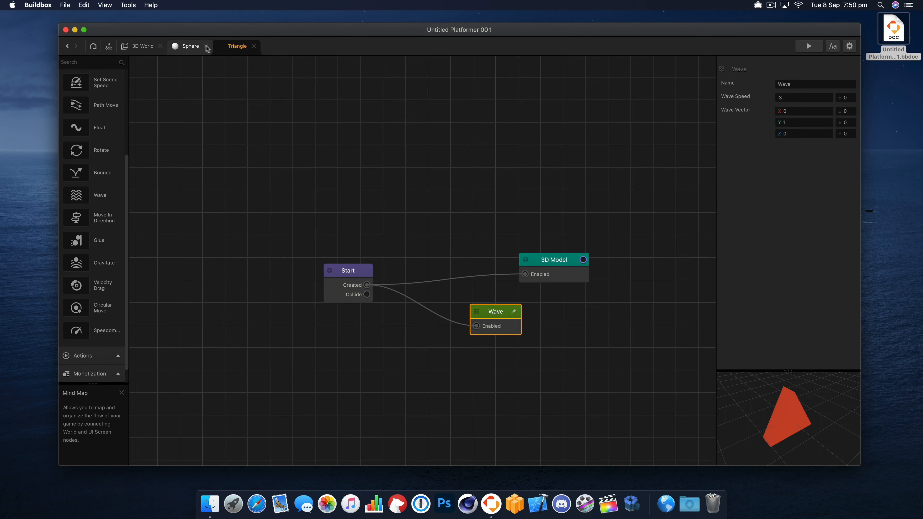
{"action": "left_click", "coordinate": [199, 46]}
{"action": "left_click", "coordinate": [205, 46]}
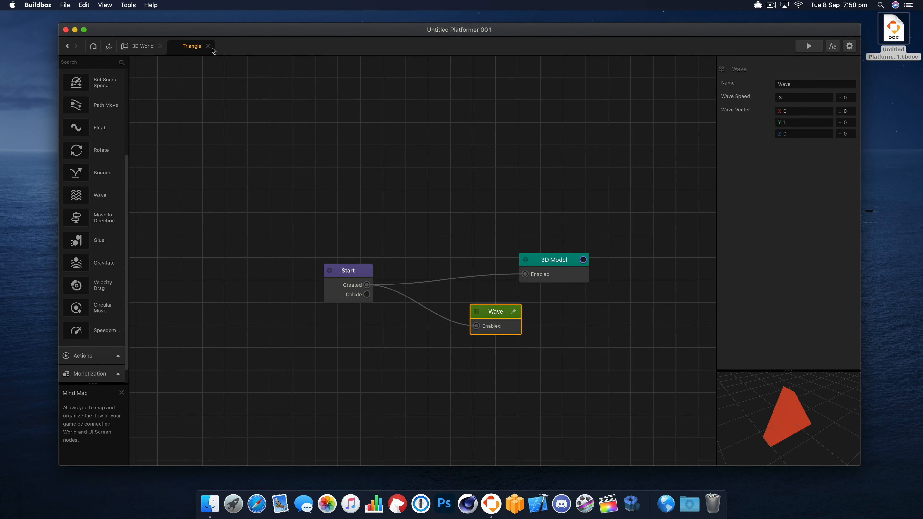
{"action": "left_click", "coordinate": [144, 48]}
{"action": "left_click", "coordinate": [109, 46]}
{"action": "left_click", "coordinate": [148, 49]}
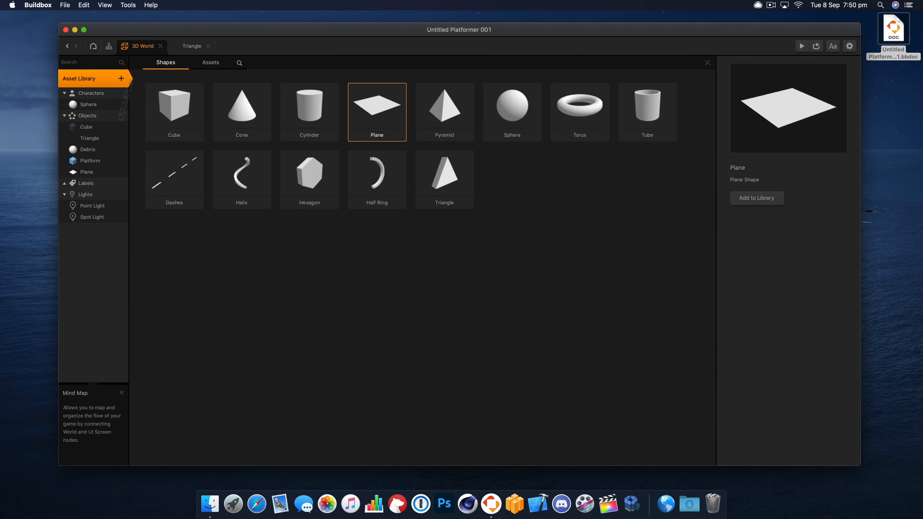
- Place a Plane object in the 3D World scene near the two Platform cubes, at about X -4.2, Y 0, Z -8.8
{"action": "left_click", "coordinate": [707, 63]}
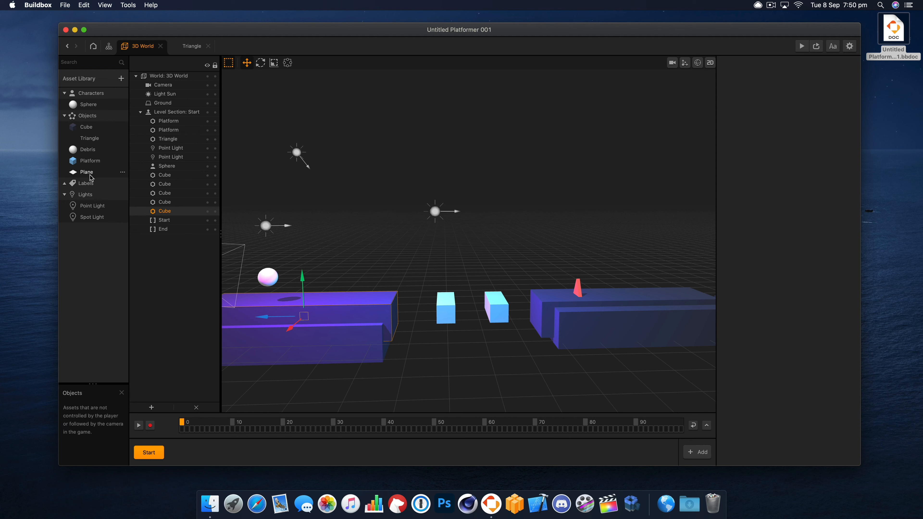
{"action": "left_click_drag", "start_coordinate": [87, 172], "coordinate": [517, 295]}
{"action": "left_click_drag", "start_coordinate": [457, 309], "coordinate": [459, 310]}
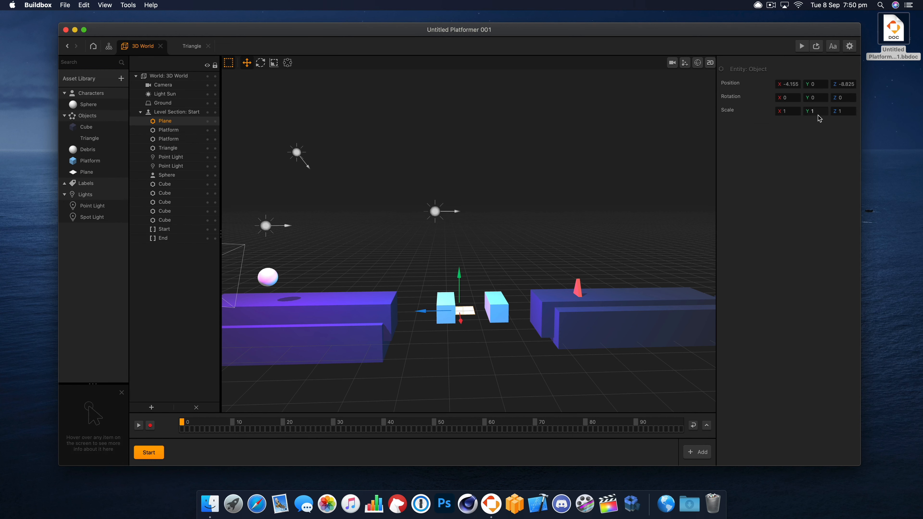
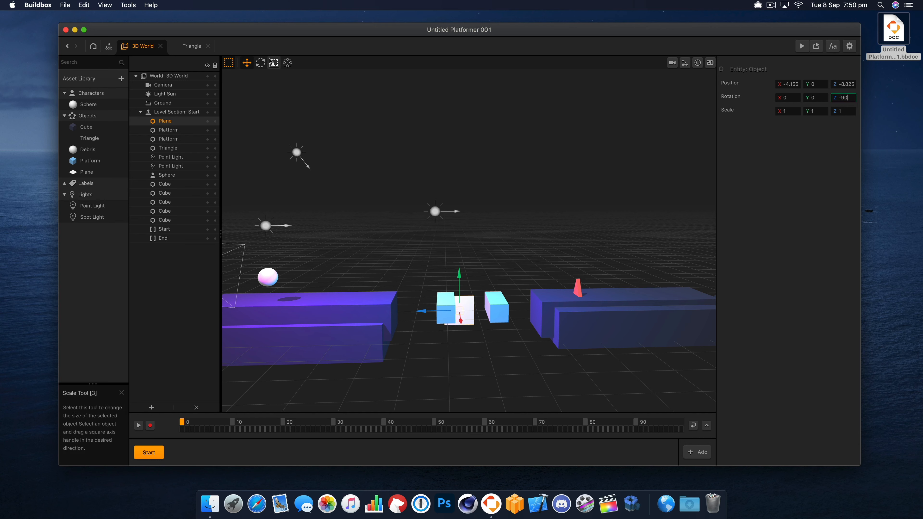
- Scale the Plane up into a large backdrop of about X 14.5, Y 7.6, Z 21
{"action": "left_click", "coordinate": [274, 63]}
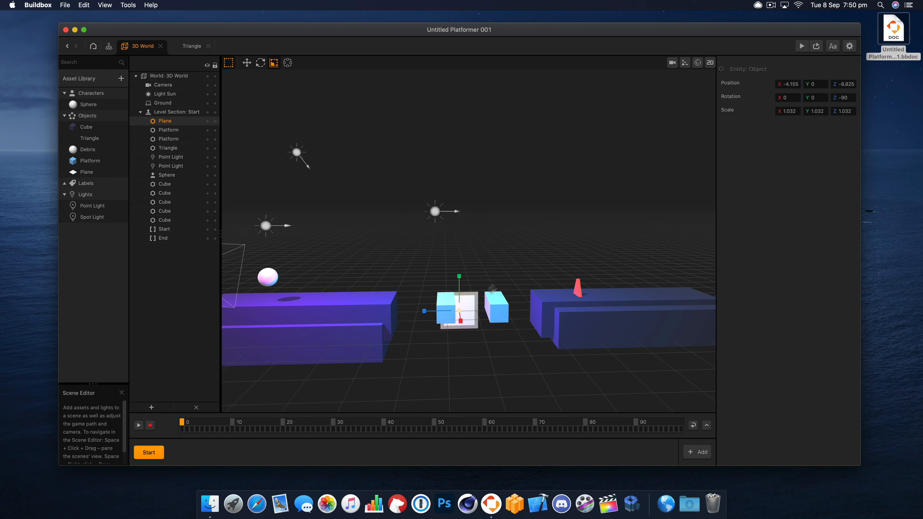
{"action": "left_click_drag", "start_coordinate": [492, 290], "coordinate": [389, 277]}
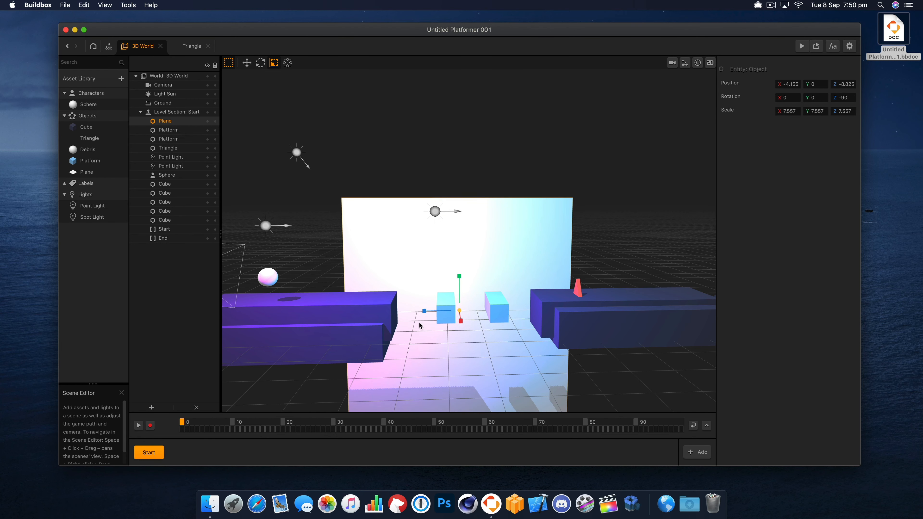
{"action": "left_click_drag", "start_coordinate": [425, 312], "coordinate": [252, 310]}
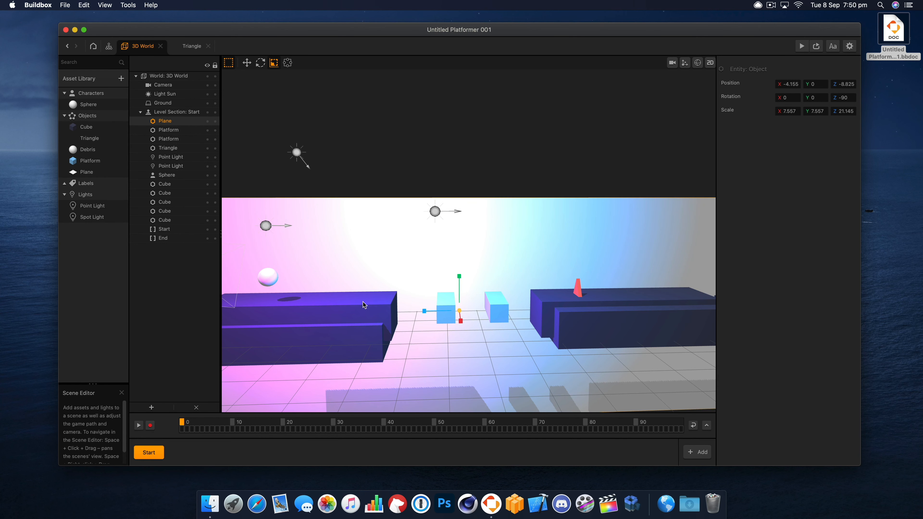
{"action": "left_click_drag", "start_coordinate": [459, 277], "coordinate": [462, 244]}
{"action": "left_click", "coordinate": [247, 63]}
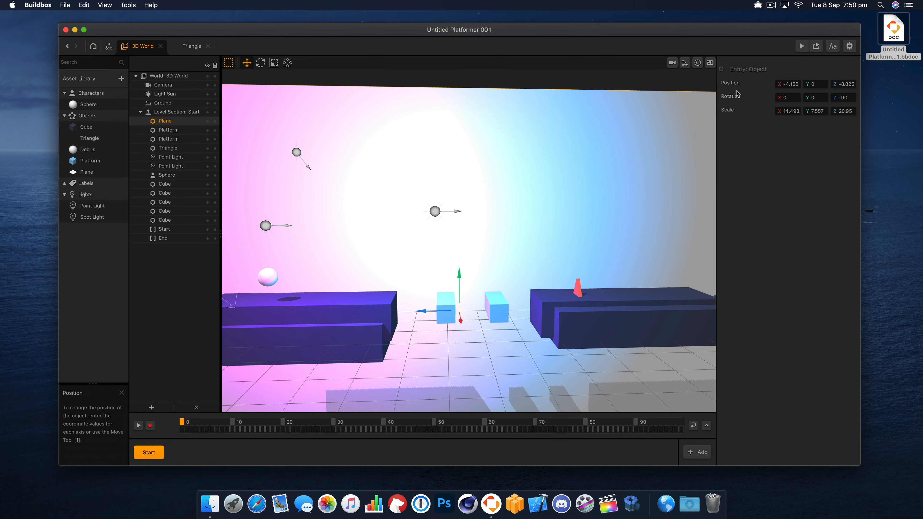
- Check the backdrop through the game camera and lengthen the Plane along the level to a Z scale of about 38.8
{"action": "left_click", "coordinate": [672, 63]}
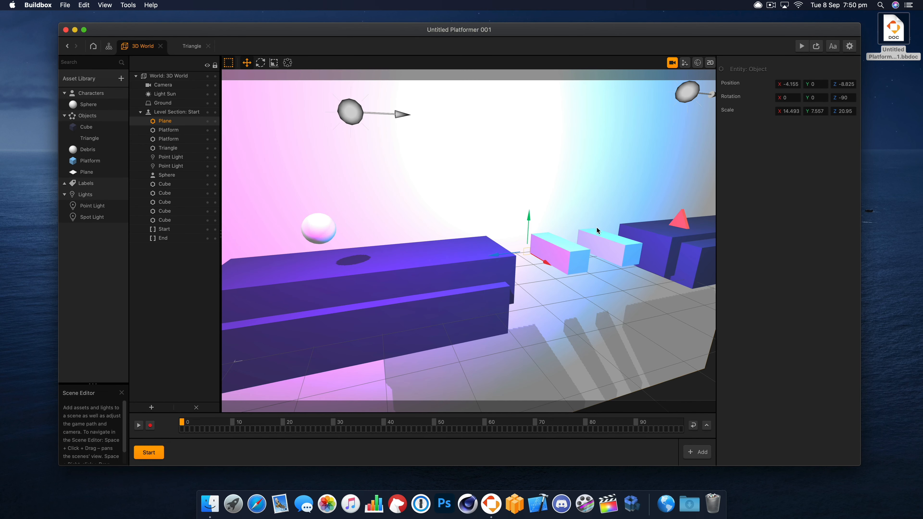
{"action": "right_click_drag", "start_coordinate": [597, 228], "coordinate": [580, 285]}
{"action": "scroll", "coordinate": [582, 245], "scroll_direction": "down", "scroll_amount": 5}
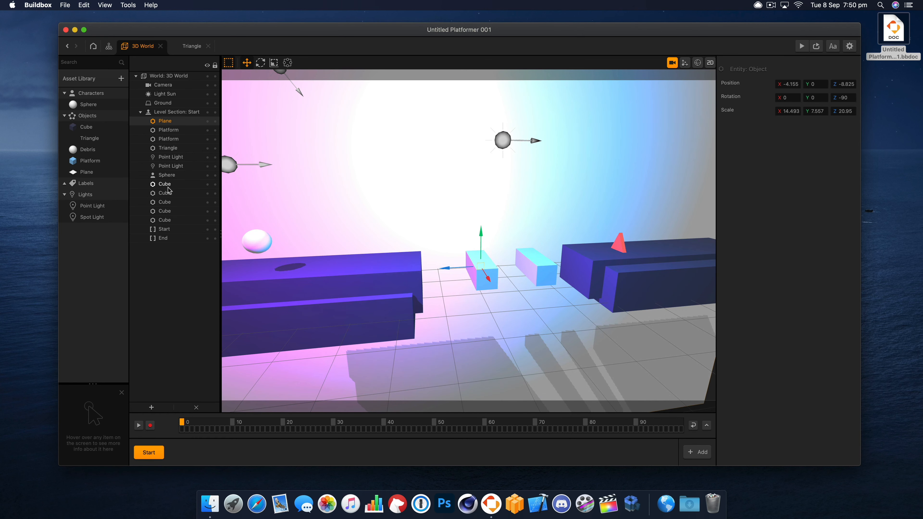
{"action": "left_click", "coordinate": [82, 173]}
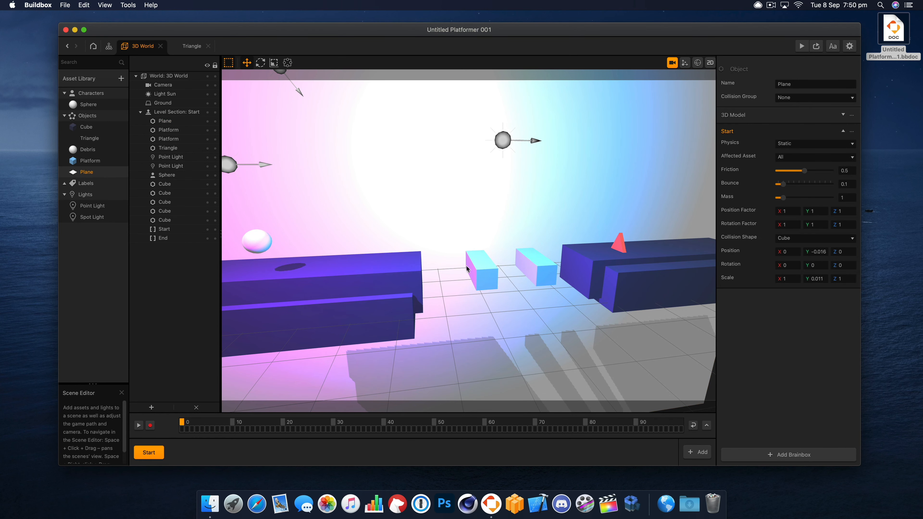
{"action": "scroll", "coordinate": [470, 270], "scroll_direction": "down", "scroll_amount": 2}
{"action": "left_click", "coordinate": [275, 63]}
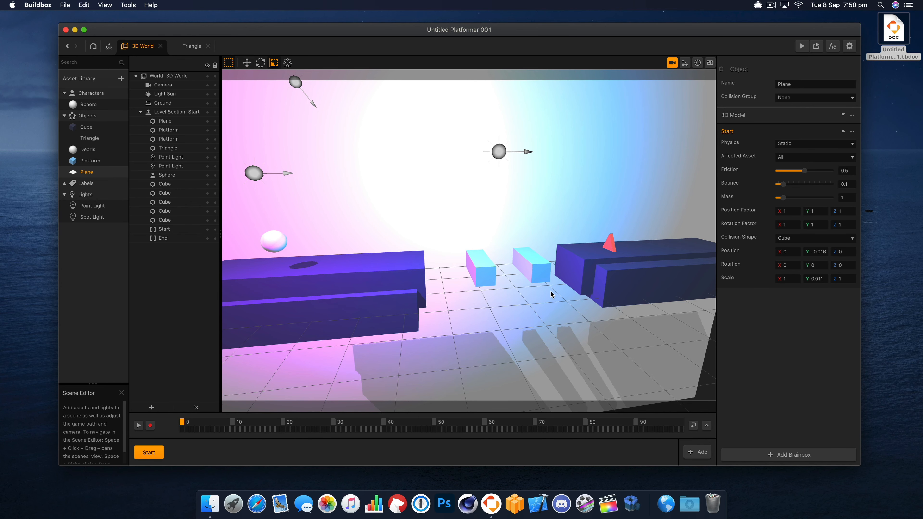
{"action": "scroll", "coordinate": [551, 295], "scroll_direction": "down", "scroll_amount": 2}
{"action": "left_click", "coordinate": [467, 193]}
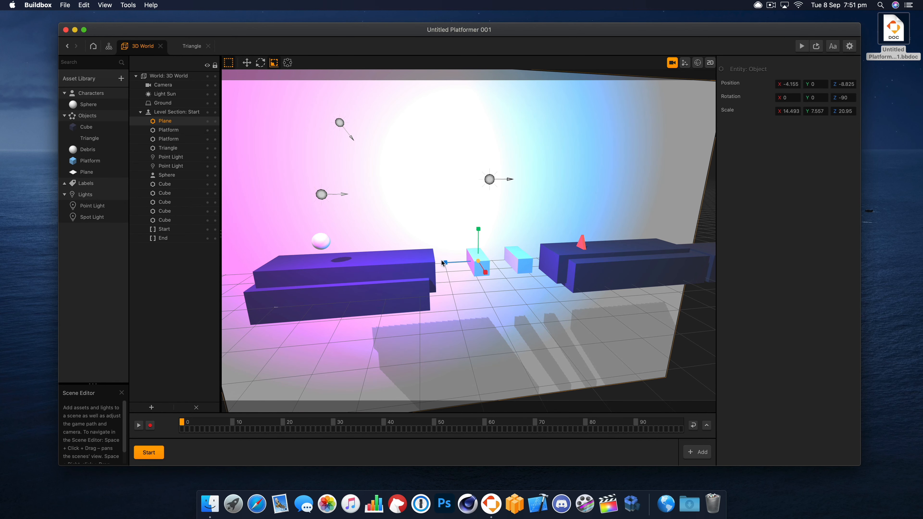
{"action": "left_click_drag", "start_coordinate": [443, 262], "coordinate": [419, 267]}
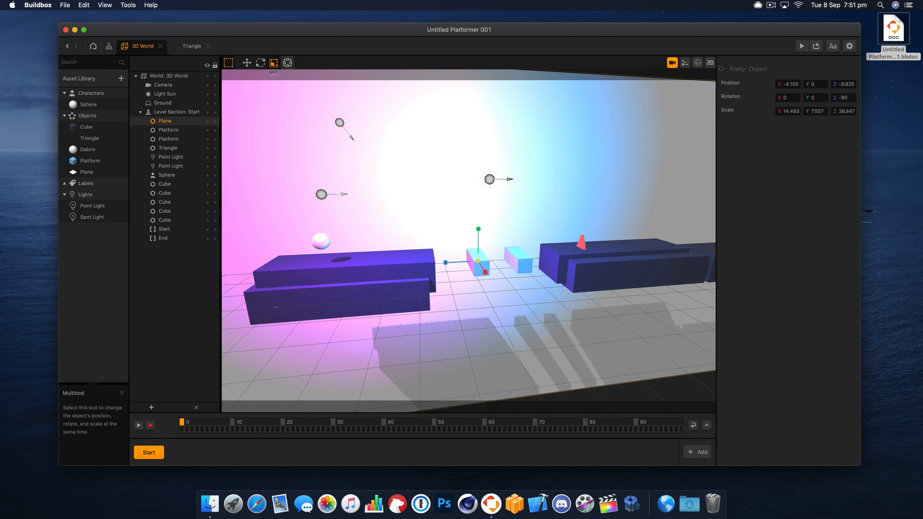
- Return to the free scene view and move the Plane along X to about -1.73
{"action": "left_click", "coordinate": [247, 62]}
{"action": "left_click", "coordinate": [677, 66]}
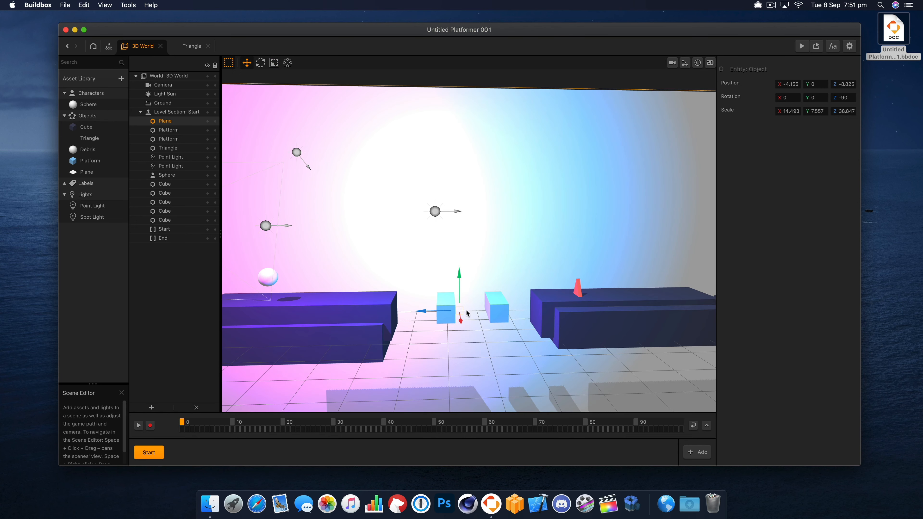
{"action": "right_click_drag", "start_coordinate": [466, 307], "coordinate": [472, 320]}
{"action": "left_click_drag", "start_coordinate": [474, 323], "coordinate": [481, 347]}
{"action": "right_click_drag", "start_coordinate": [510, 352], "coordinate": [521, 335]}
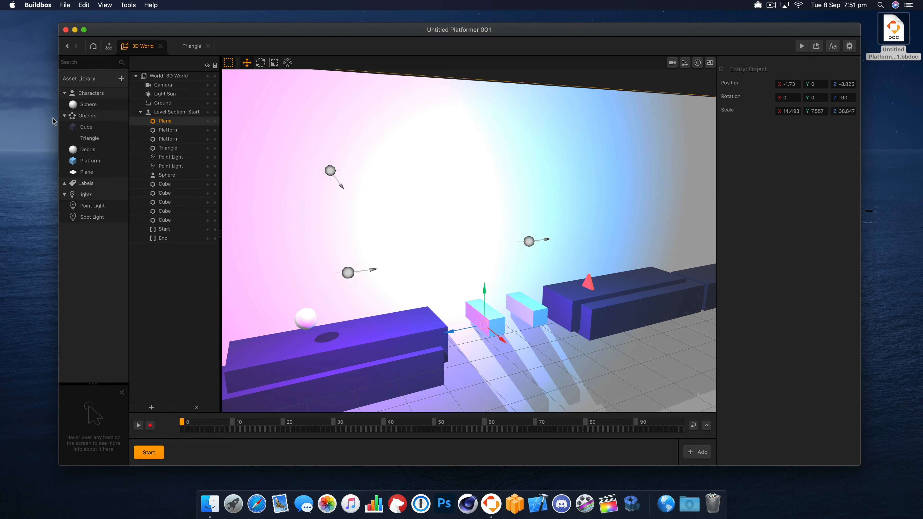
- Open the Plane asset's node map and set its 3D Model color to bright blue
{"action": "left_click", "coordinate": [93, 172]}
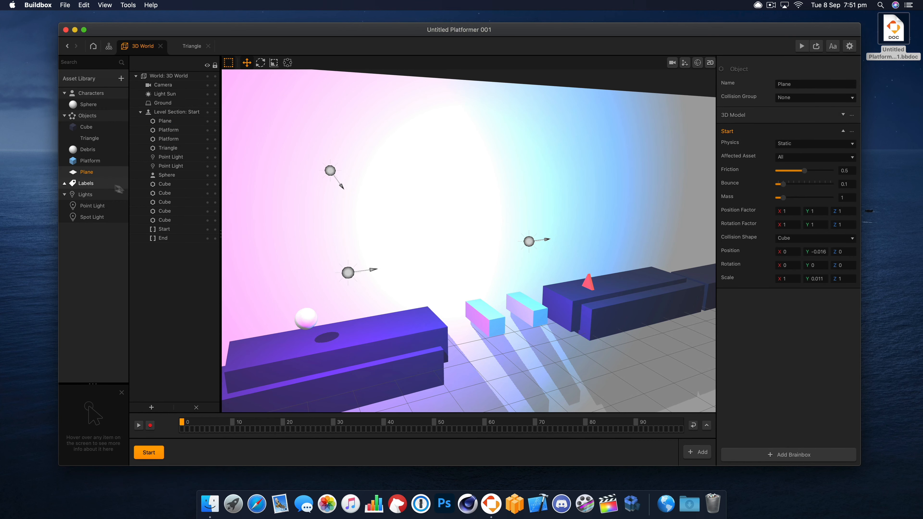
{"action": "double_click", "coordinate": [89, 172]}
{"action": "left_click", "coordinate": [403, 331]}
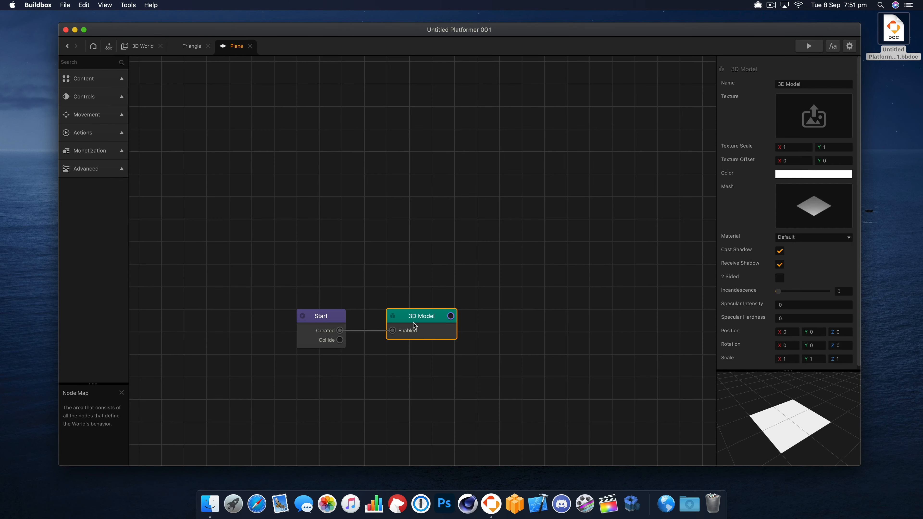
{"action": "left_click", "coordinate": [814, 174]}
{"action": "left_click_drag", "start_coordinate": [624, 218], "coordinate": [608, 234]}
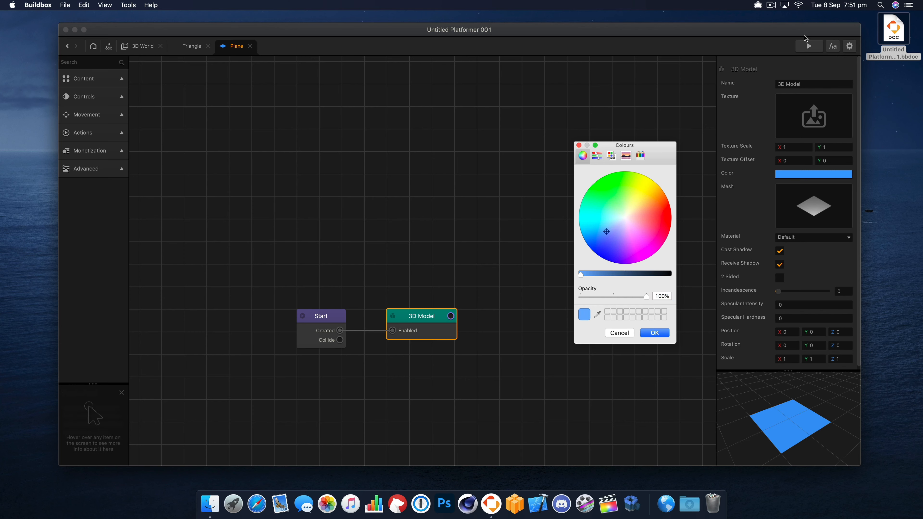
{"action": "left_click", "coordinate": [666, 334]}
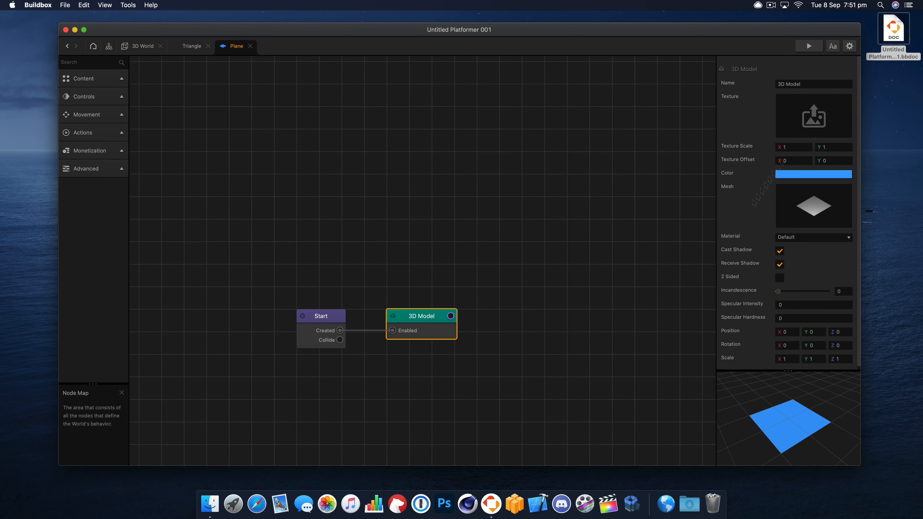
- Run the game preview alongside and change the Plane's 3D Model color to a dark muted purple
{"action": "left_click", "coordinate": [808, 47]}
{"action": "left_click_drag", "start_coordinate": [556, 264], "coordinate": [529, 68]}
{"action": "left_click", "coordinate": [814, 174]}
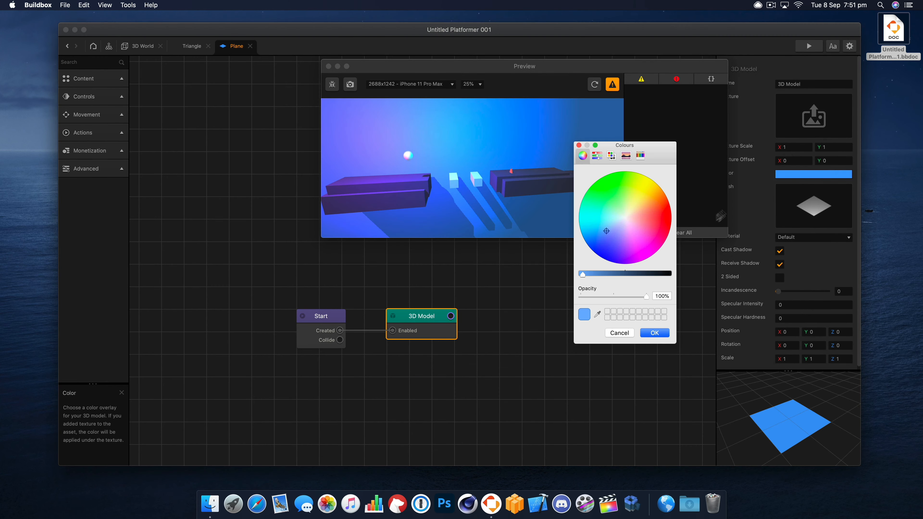
{"action": "left_click_drag", "start_coordinate": [603, 251], "coordinate": [623, 221]}
{"action": "left_click_drag", "start_coordinate": [626, 273], "coordinate": [647, 275]}
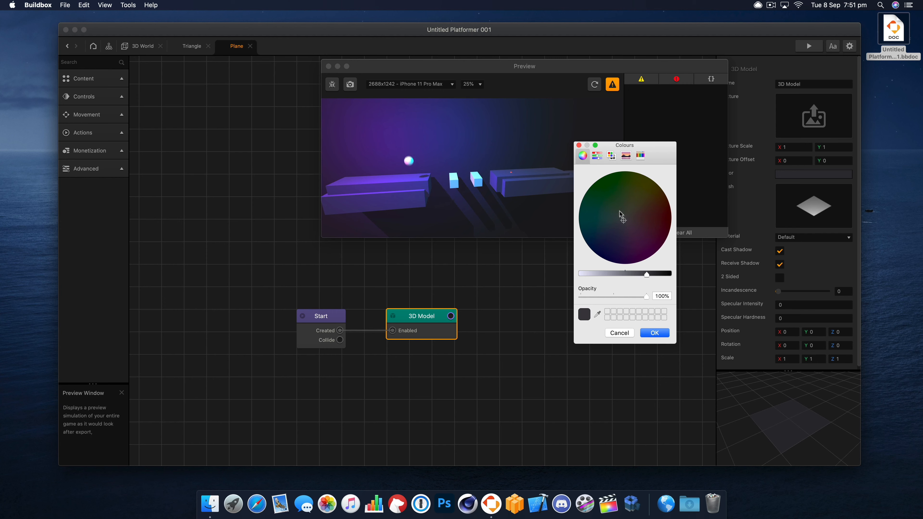
{"action": "left_click", "coordinate": [621, 225]}
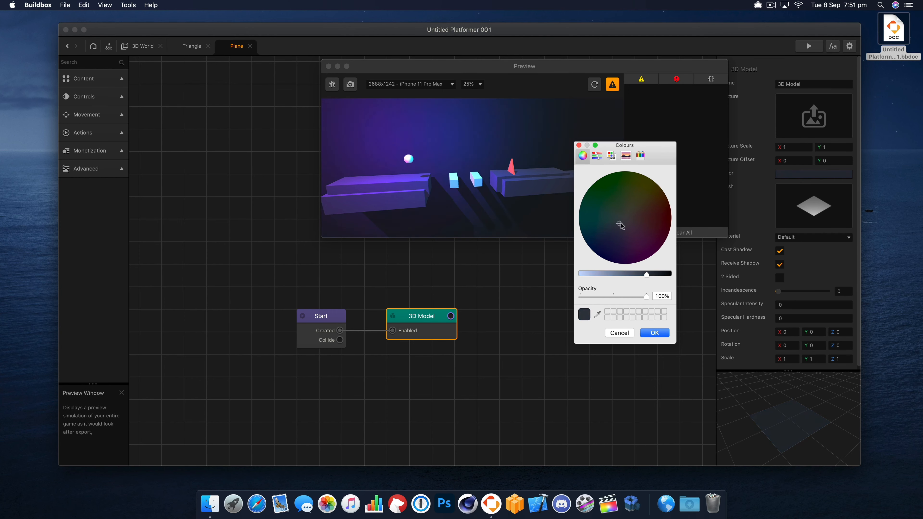
{"action": "left_click_drag", "start_coordinate": [620, 225], "coordinate": [629, 233]}
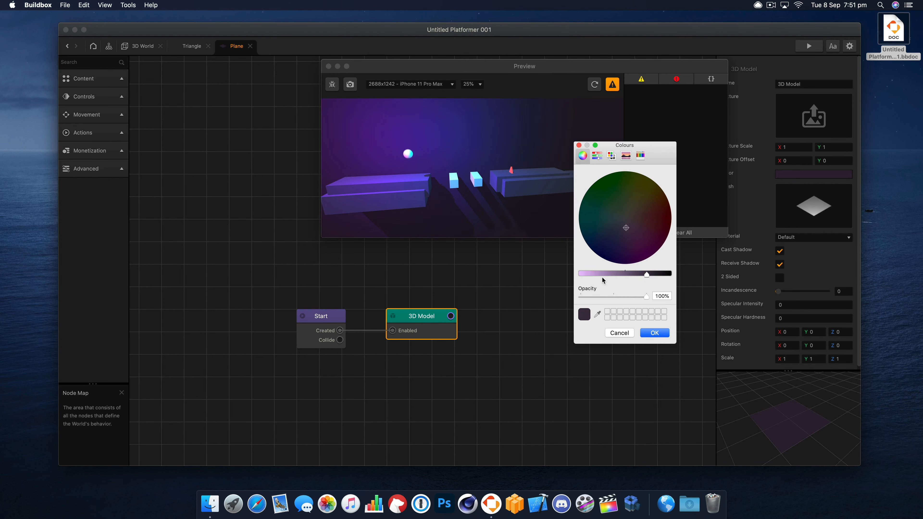
{"action": "left_click_drag", "start_coordinate": [602, 275], "coordinate": [596, 275]}
{"action": "mouse_move", "coordinate": [625, 228]}
{"action": "left_mouse_down"}
{"action": "mouse_move", "coordinate": [593, 229]}
{"action": "mouse_move", "coordinate": [625, 230]}
{"action": "left_mouse_up"}
{"action": "left_click_drag", "start_coordinate": [595, 275], "coordinate": [641, 275]}
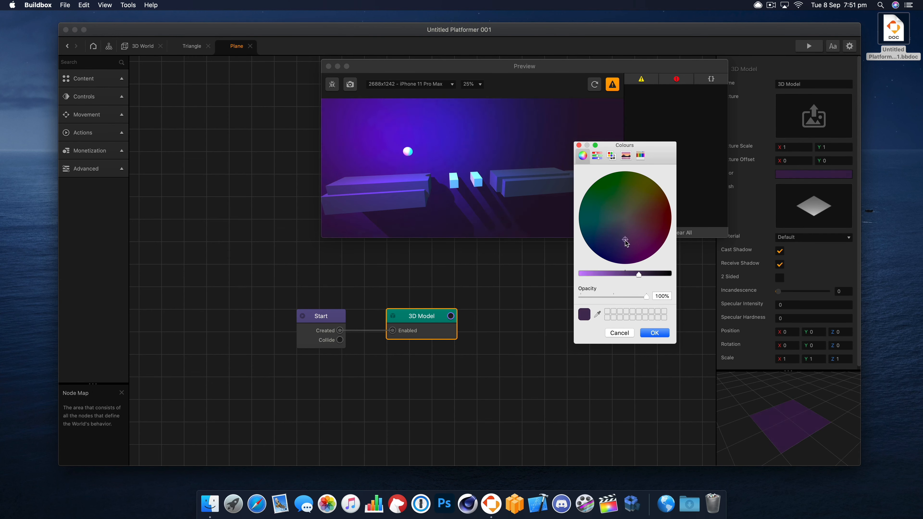
{"action": "left_click_drag", "start_coordinate": [625, 232], "coordinate": [619, 234]}
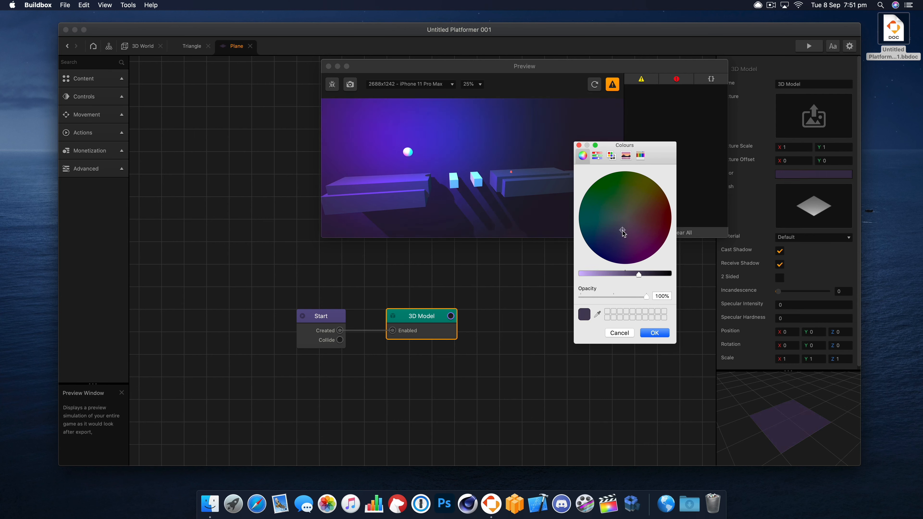
{"action": "left_click", "coordinate": [655, 332]}
- Restart the preview, then return to the 3D World scene and view it through the game camera
{"action": "left_click_drag", "start_coordinate": [474, 69], "coordinate": [546, 134]}
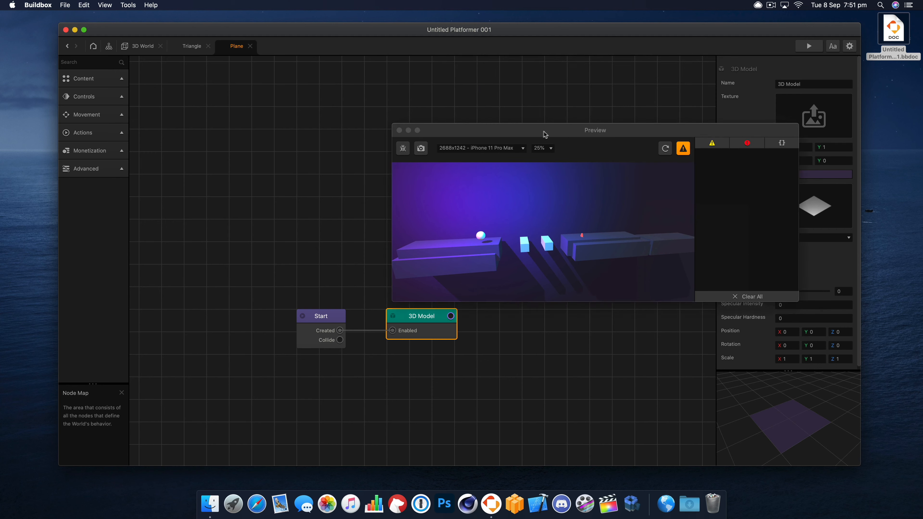
{"action": "left_click", "coordinate": [664, 149]}
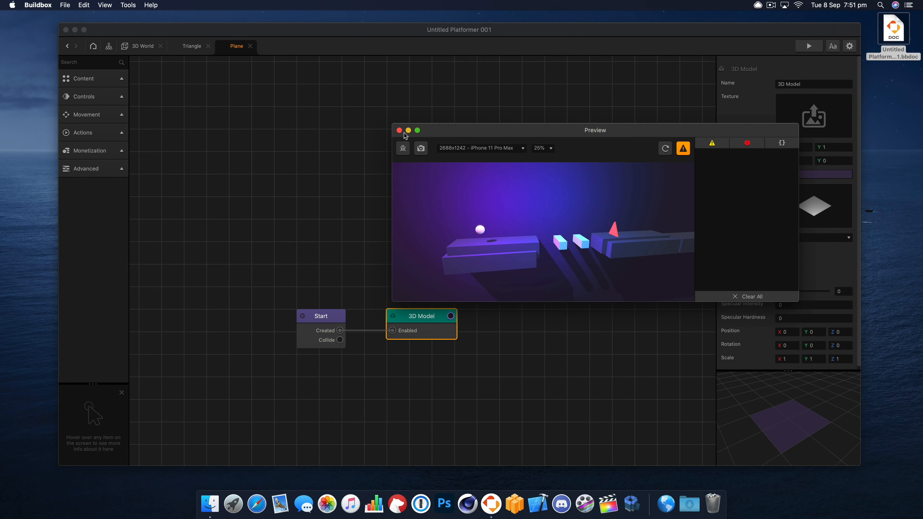
{"action": "left_click", "coordinate": [142, 46]}
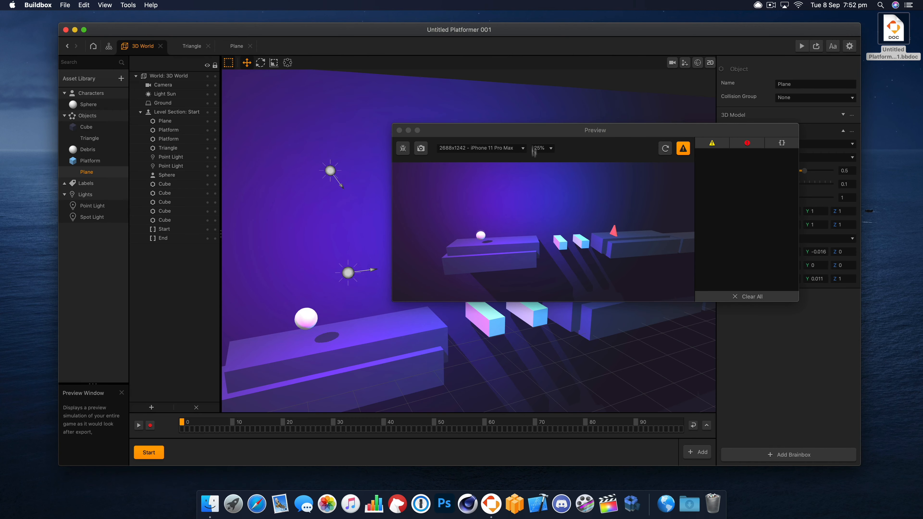
{"action": "left_click_drag", "start_coordinate": [532, 134], "coordinate": [614, 207]}
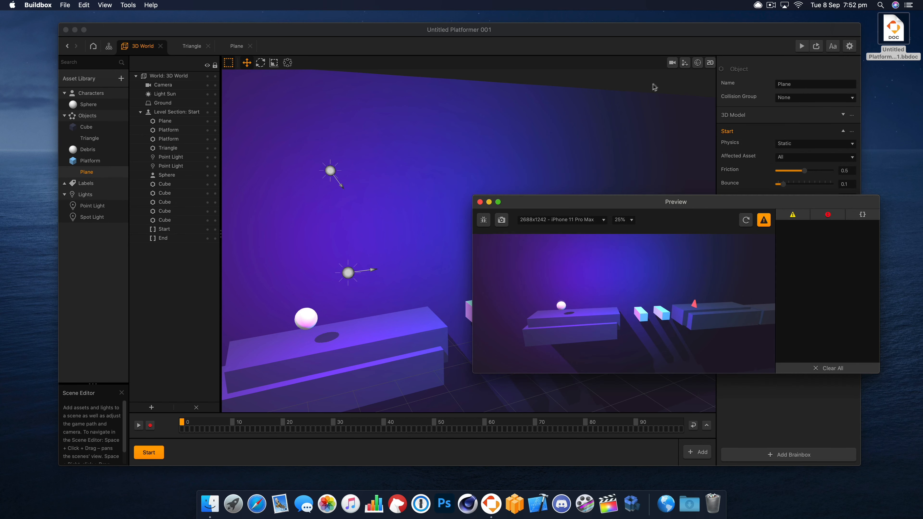
{"action": "left_click", "coordinate": [673, 63]}
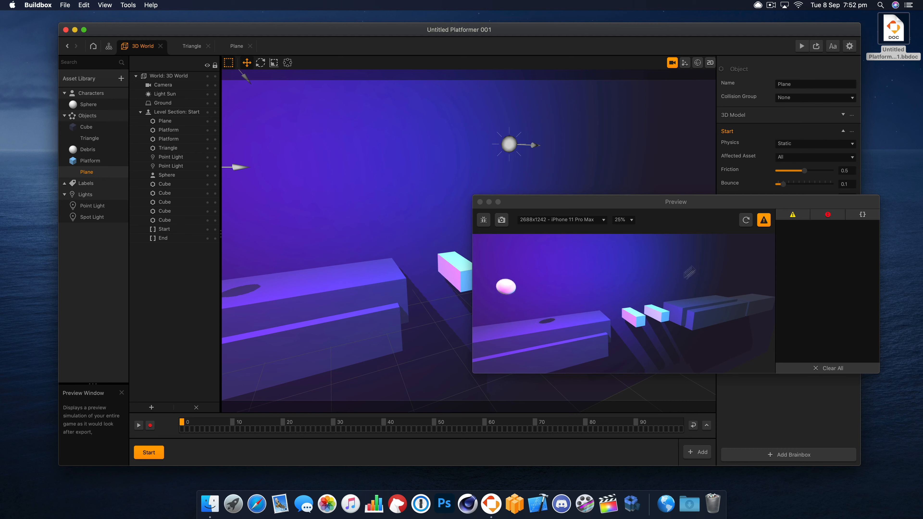
- Playtest the level in the preview, relaunch it for another run and close it
{"action": "left_click", "coordinate": [707, 289]}
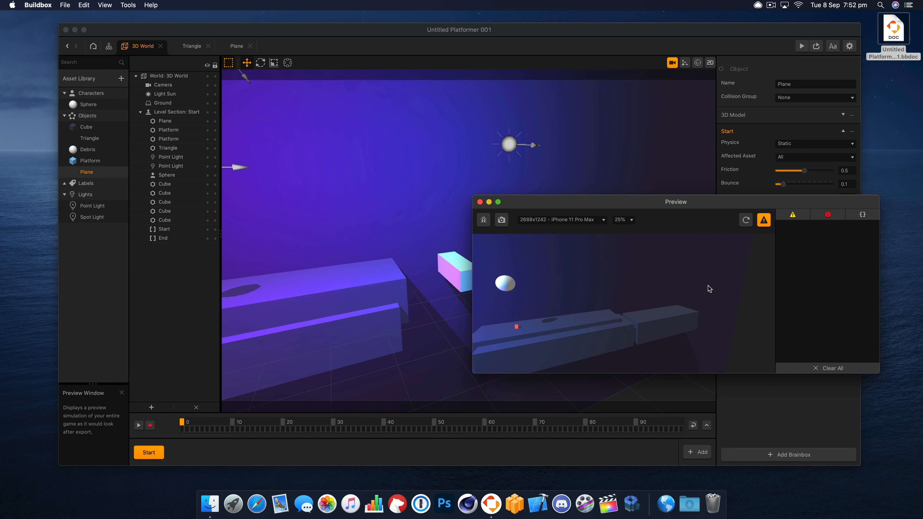
{"action": "left_click", "coordinate": [479, 201]}
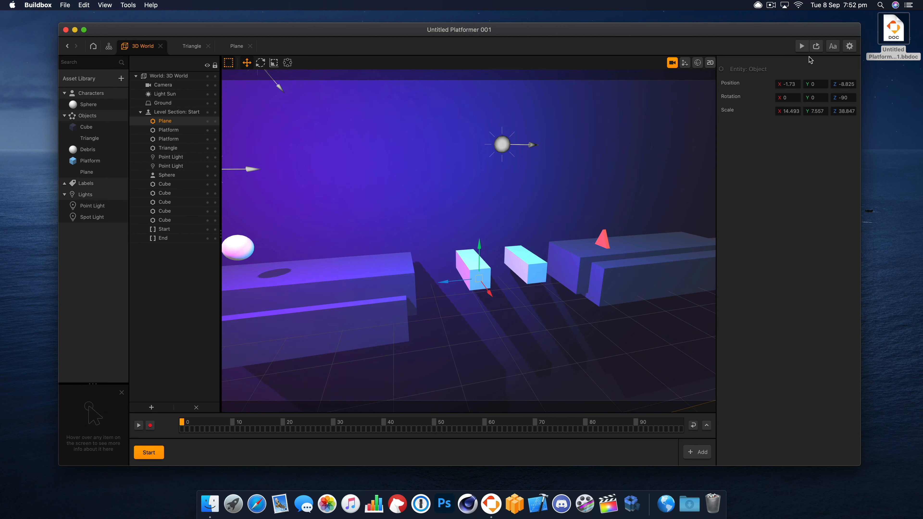
{"action": "left_click", "coordinate": [803, 47]}
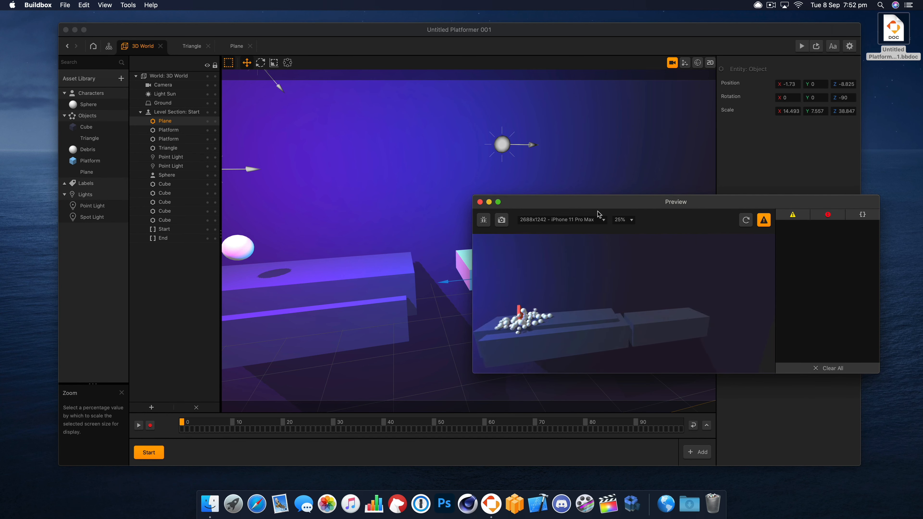
{"action": "left_click", "coordinate": [480, 203]}
- Leave the camera view and delete the separate Cube at the far end of the level, beyond the triangle's platform
{"action": "left_click", "coordinate": [679, 241]}
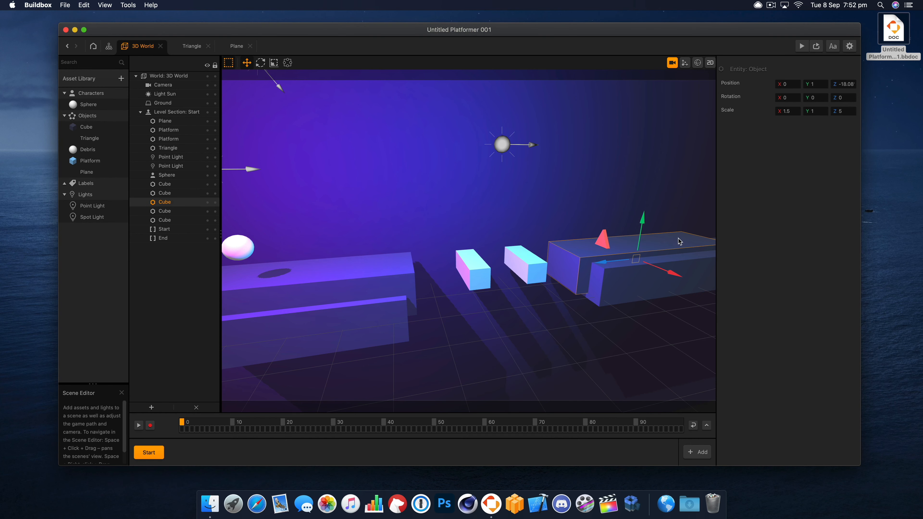
{"action": "left_click", "coordinate": [675, 338]}
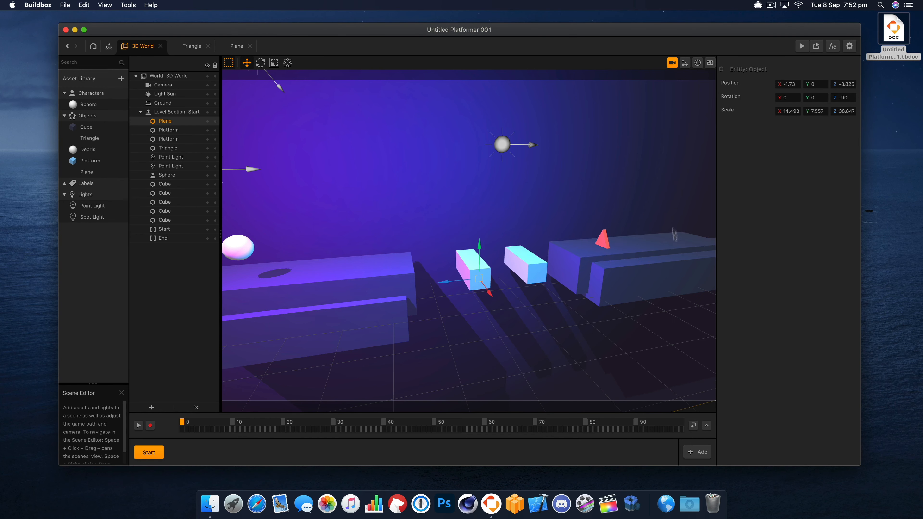
{"action": "left_click", "coordinate": [673, 63]}
{"action": "left_click_drag", "start_coordinate": [657, 226], "coordinate": [459, 230]}
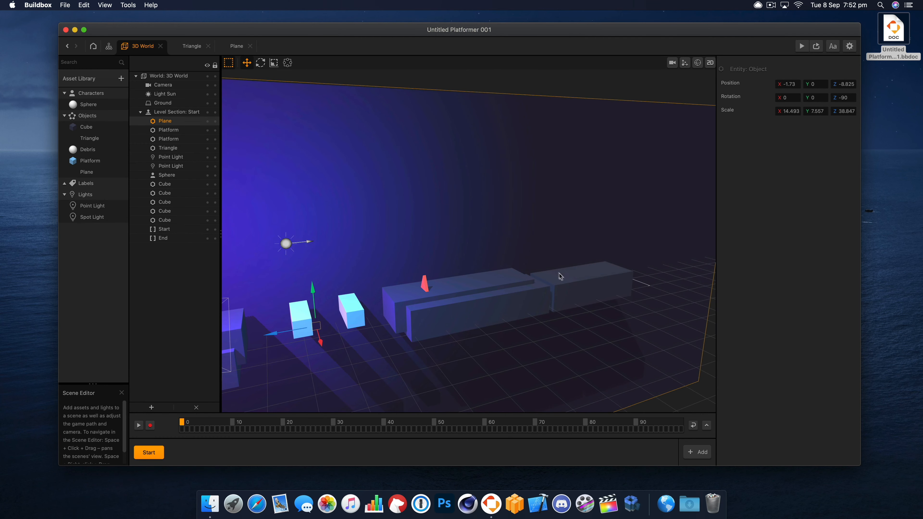
{"action": "left_click", "coordinate": [562, 278]}
{"action": "left_click_drag", "start_coordinate": [584, 267], "coordinate": [584, 246]}
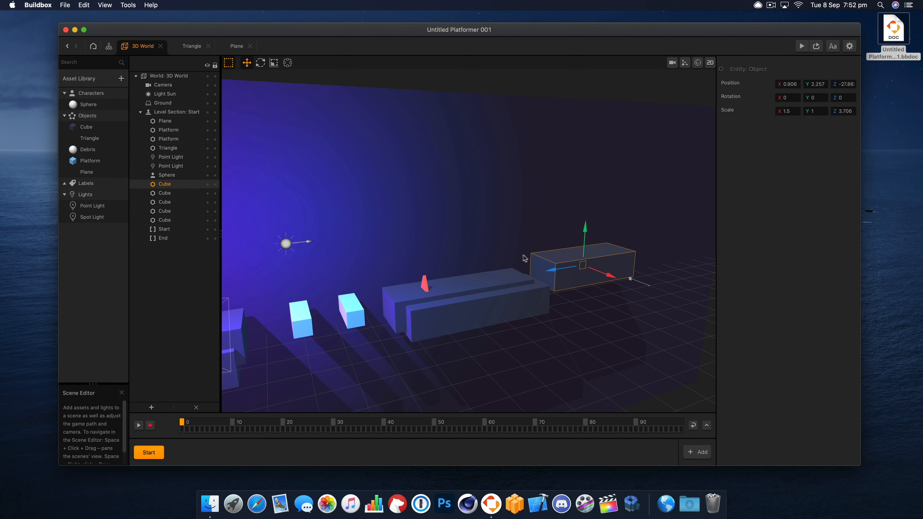
{"action": "key", "text": "BackSpace"}
- Shorten the front Cube beside the triangle's platform to a Z scale of about 3.99 and shift it toward the falling Platform cubes
{"action": "left_click", "coordinate": [472, 309]}
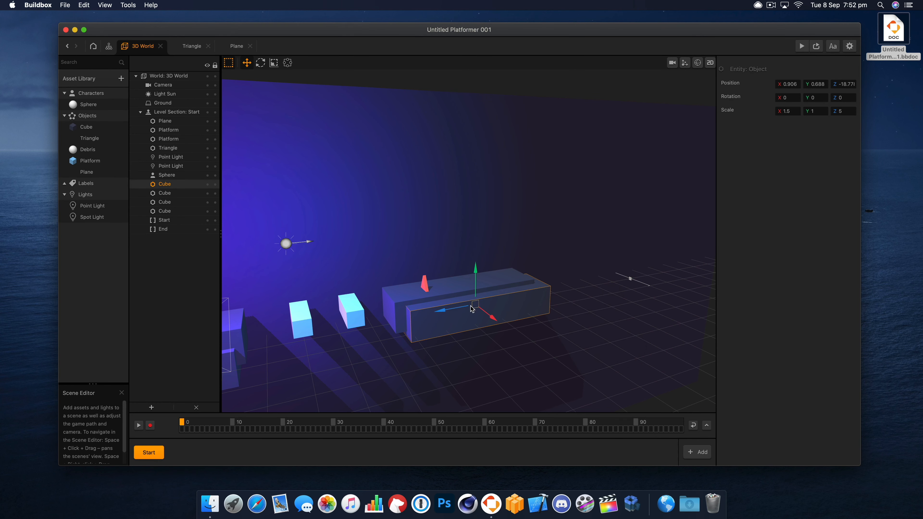
{"action": "key", "text": "r"}
{"action": "left_click_drag", "start_coordinate": [446, 312], "coordinate": [451, 311]}
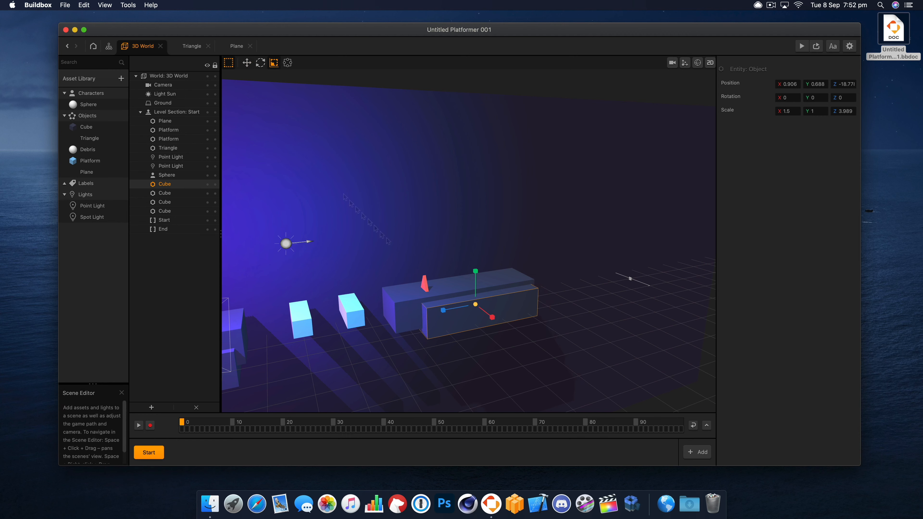
{"action": "key", "text": "w"}
{"action": "left_click_drag", "start_coordinate": [463, 308], "coordinate": [436, 319]}
- Scale the Cube under the triangle to about 4.345 in Z and move it to about Z -17.64
{"action": "left_click", "coordinate": [487, 287]}
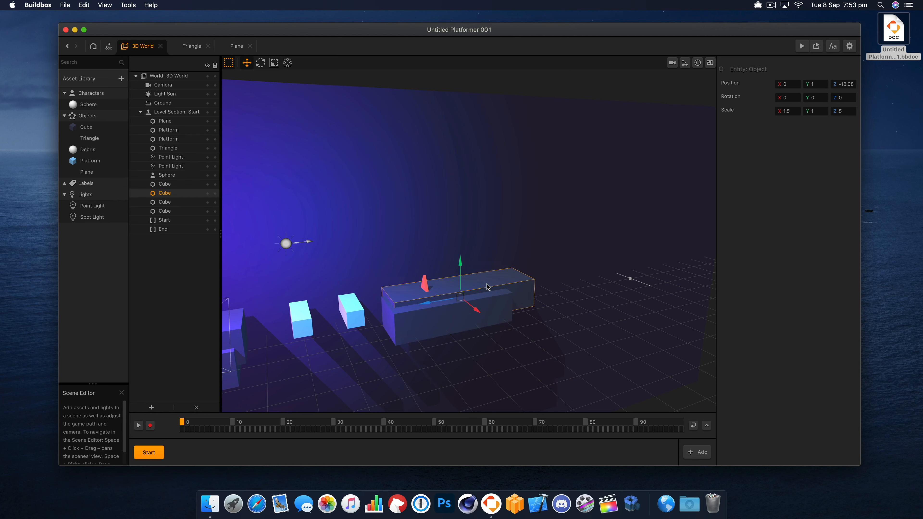
{"action": "key", "text": "r"}
{"action": "left_click_drag", "start_coordinate": [427, 307], "coordinate": [430, 309]}
{"action": "left_click", "coordinate": [246, 63]}
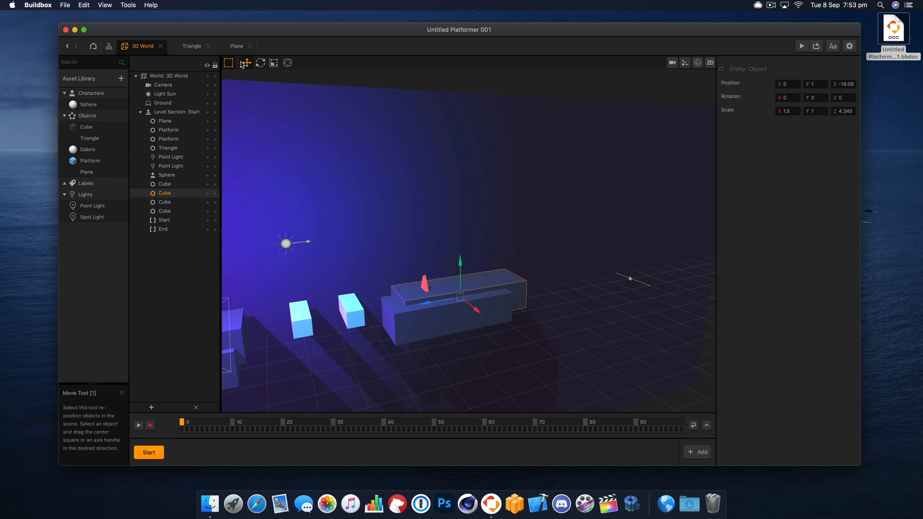
{"action": "left_click_drag", "start_coordinate": [440, 302], "coordinate": [440, 305]}
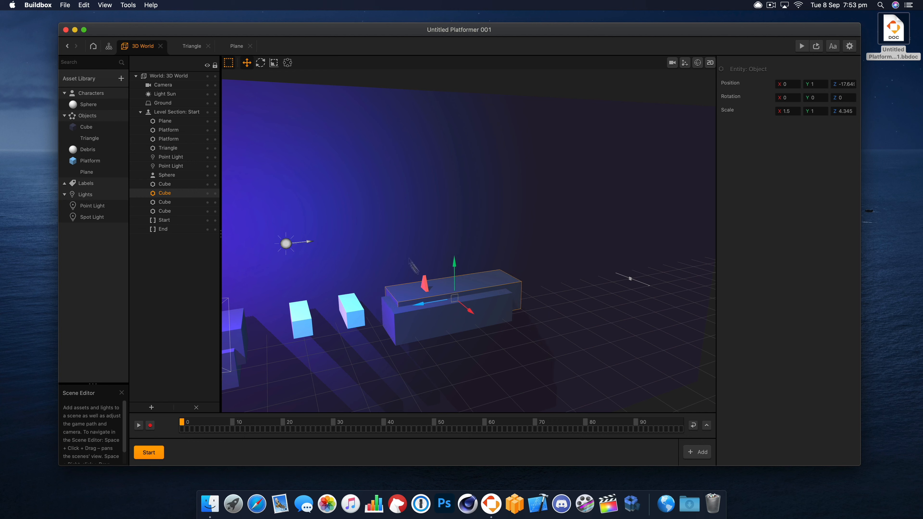
- Duplicate the red Triangle twice and space the copies along its platform, the farthest at about Z -19.34
{"action": "left_click", "coordinate": [423, 285]}
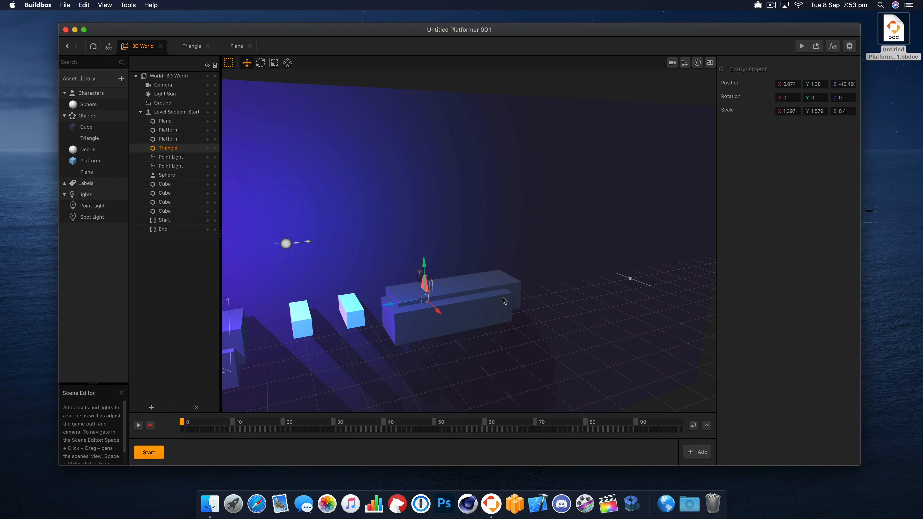
{"action": "right_click_drag", "start_coordinate": [504, 299], "coordinate": [488, 290]}
{"action": "left_click_drag", "start_coordinate": [405, 290], "coordinate": [430, 299], "text": "alt"}
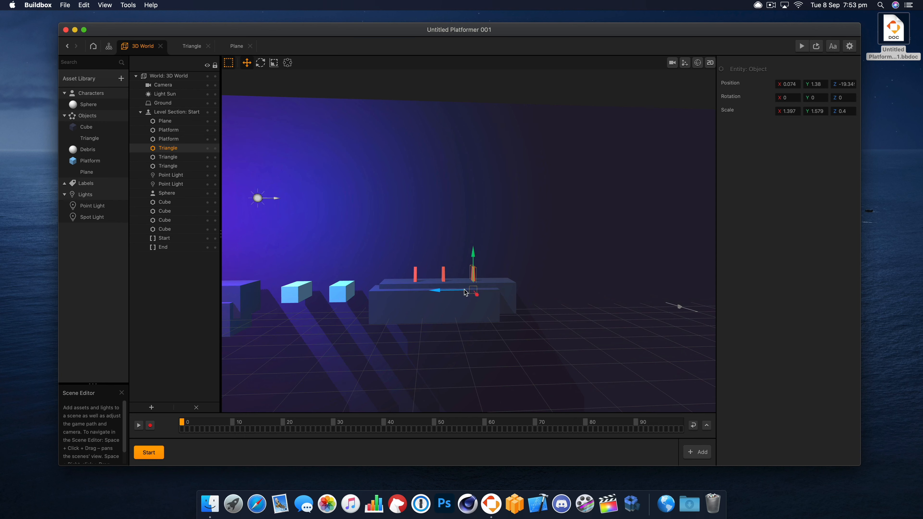
- Add a new Cube shape to the asset library and place one in the level beyond the triangles' platform
{"action": "left_click", "coordinate": [532, 258]}
{"action": "right_click_drag", "start_coordinate": [458, 239], "coordinate": [483, 256]}
{"action": "mouse_move", "coordinate": [439, 307]}
{"action": "right_mouse_down"}
{"action": "mouse_move", "coordinate": [424, 299]}
{"action": "mouse_move", "coordinate": [438, 300]}
{"action": "right_mouse_up"}
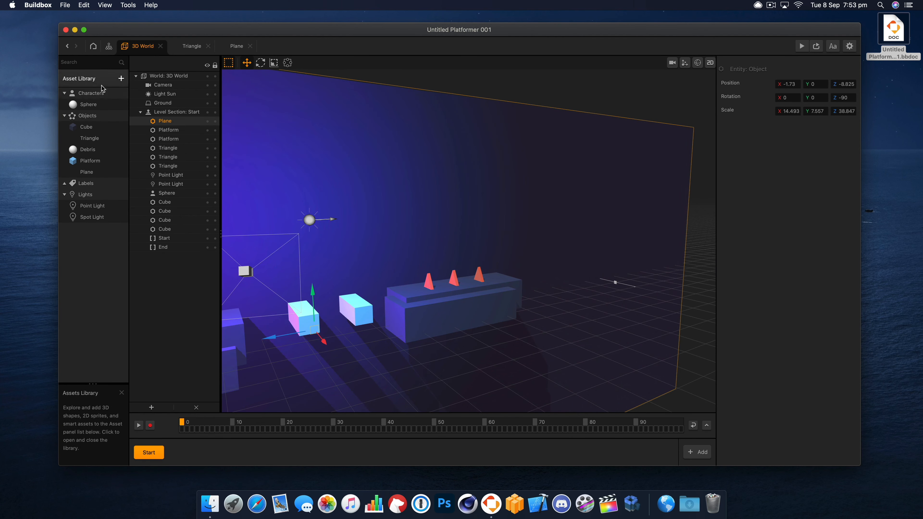
{"action": "left_click", "coordinate": [120, 78]}
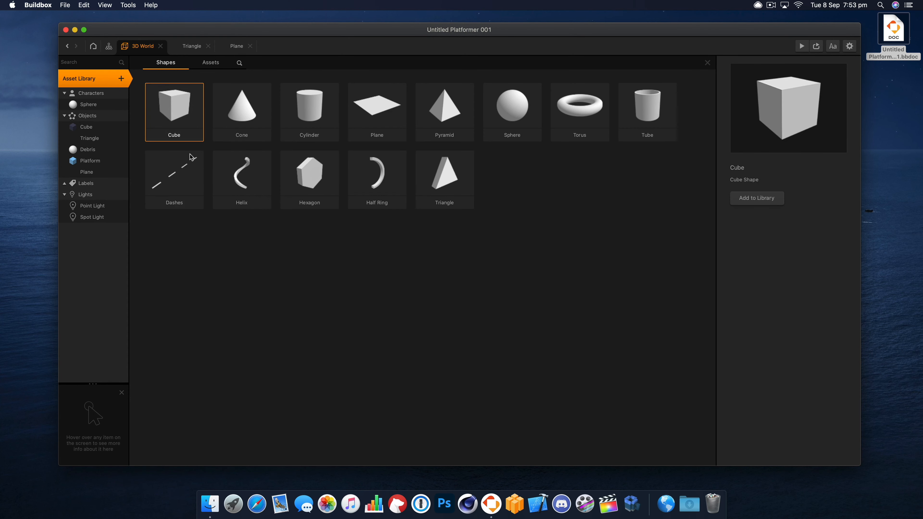
{"action": "double_click", "coordinate": [153, 139]}
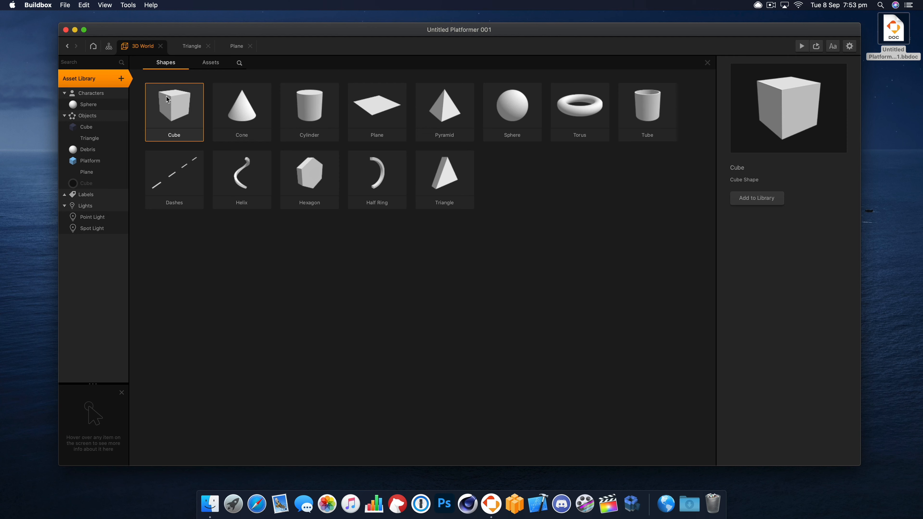
{"action": "left_click", "coordinate": [706, 63]}
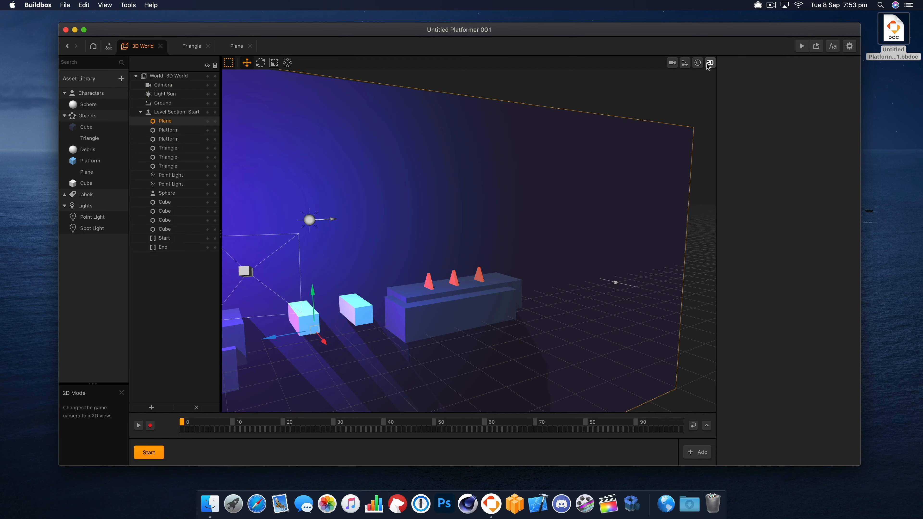
{"action": "left_click_drag", "start_coordinate": [89, 183], "coordinate": [562, 298]}
{"action": "left_click", "coordinate": [617, 297]}
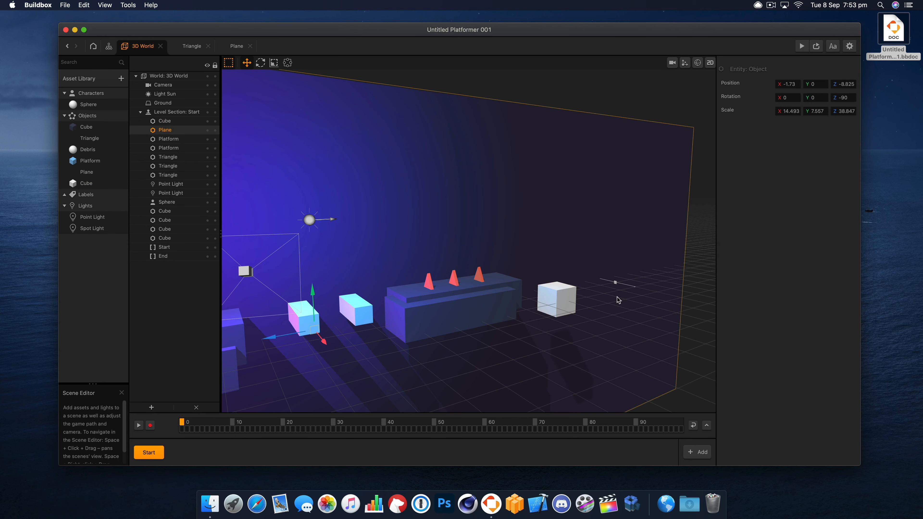
- Position the new white Cube at X 0, Y 0, Z -25
{"action": "right_click_drag", "start_coordinate": [611, 305], "coordinate": [551, 311]}
{"action": "left_click", "coordinate": [577, 313]}
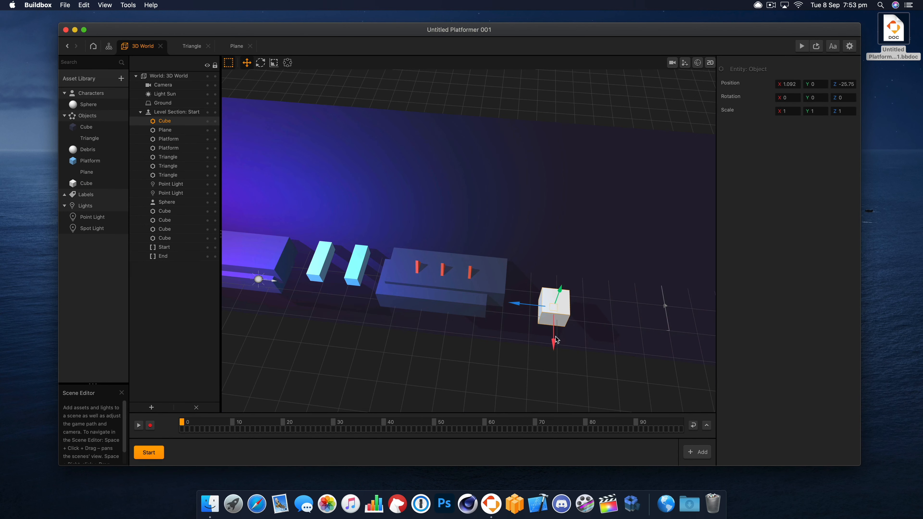
{"action": "left_click_drag", "start_coordinate": [556, 340], "coordinate": [549, 320]}
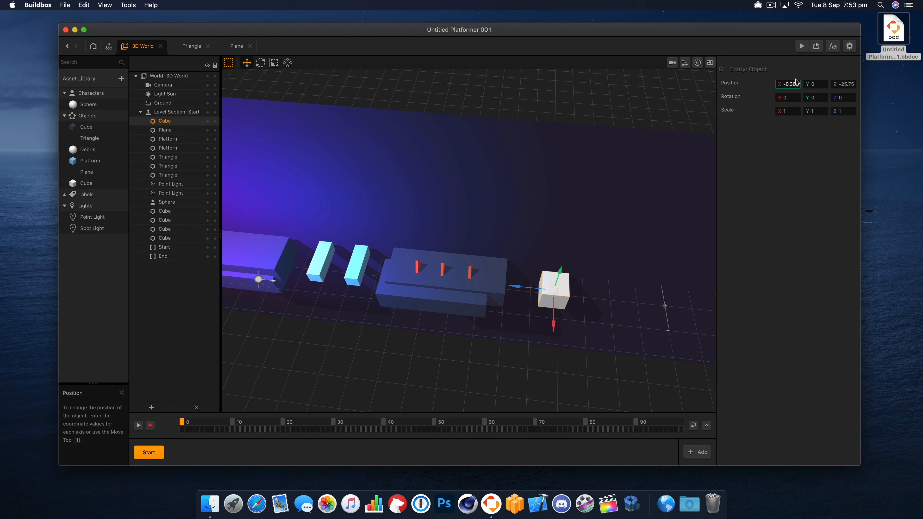
{"action": "key", "text": "Tab"}
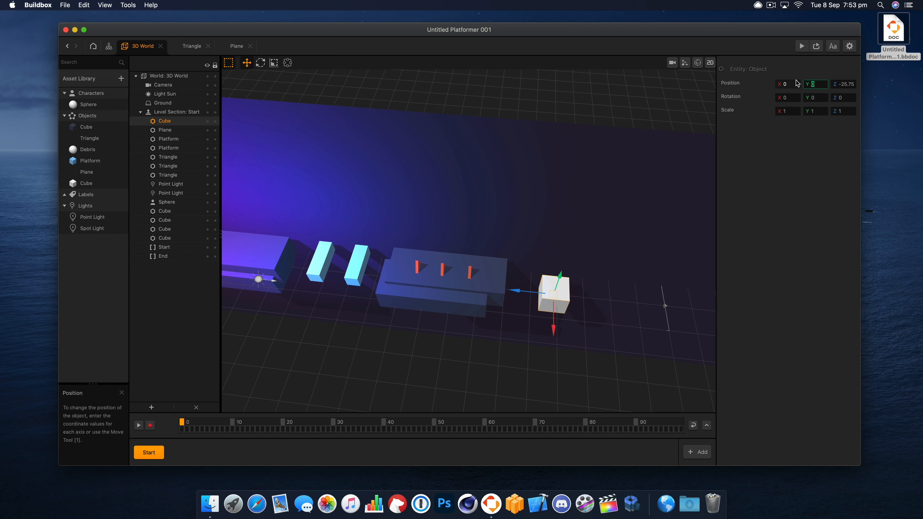
{"action": "type", "text": "-25"}
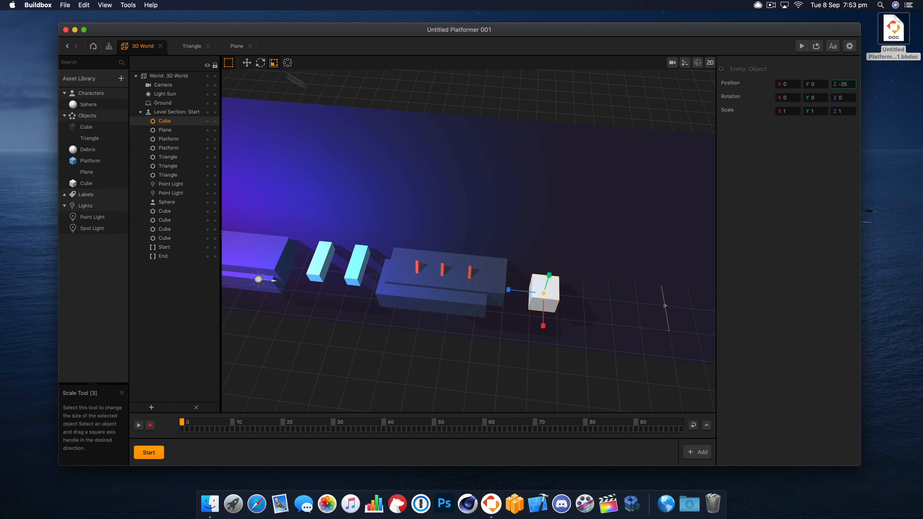
- Flatten and stretch the white Cube to a scale of about Y 0.162, Z 3.957, and move it to about Z -27.16
{"action": "left_click_drag", "start_coordinate": [509, 293], "coordinate": [365, 288]}
{"action": "right_click_drag", "start_coordinate": [533, 288], "coordinate": [533, 266]}
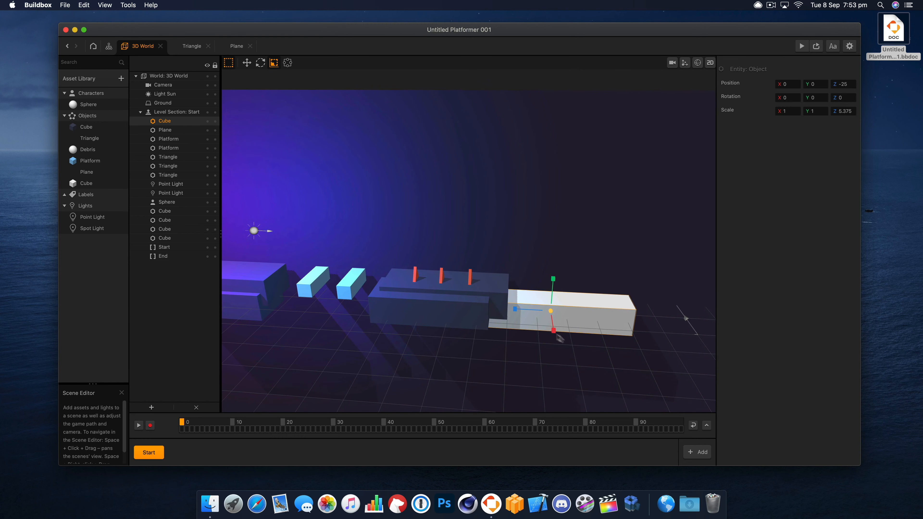
{"action": "left_click_drag", "start_coordinate": [555, 282], "coordinate": [555, 312]}
{"action": "left_click", "coordinate": [247, 65]}
- Duplicate the triangles' platform Cube beyond the white board, shortened to about 1.814 in Z scale and placed at about Z -33.19
{"action": "left_click", "coordinate": [501, 293]}
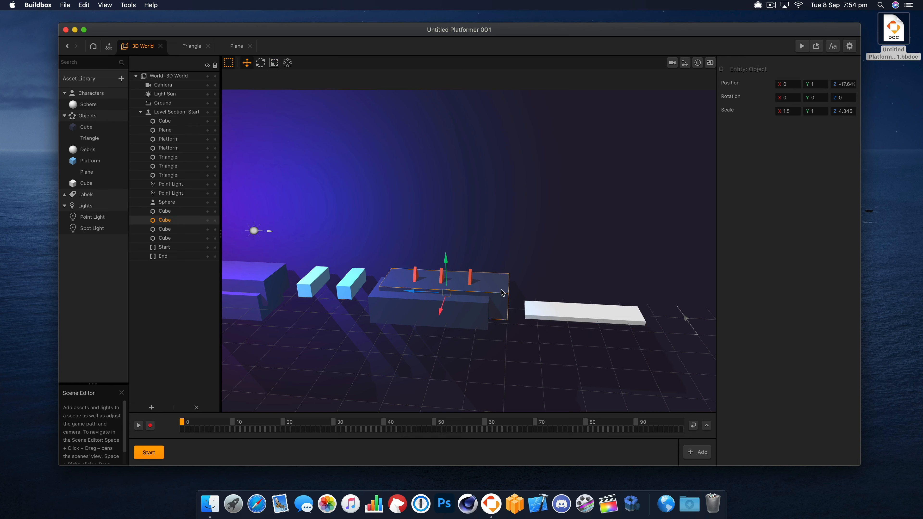
{"action": "key", "text": "super+d"}
{"action": "left_click_drag", "start_coordinate": [458, 297], "coordinate": [639, 300]}
{"action": "left_click", "coordinate": [272, 65]}
{"action": "left_click", "coordinate": [247, 63]}
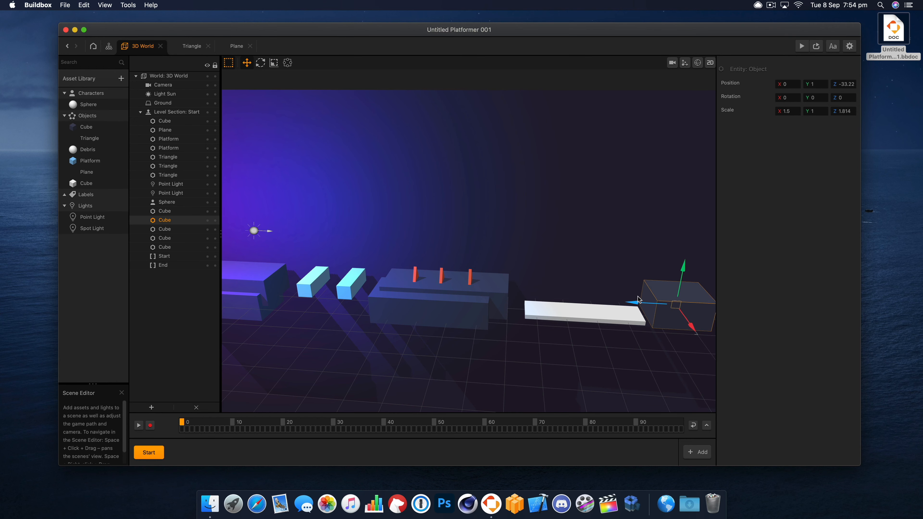
- Move the level section's End marker along Z to the far edge of the last Cube
{"action": "left_click", "coordinate": [700, 344]}
{"action": "right_click_drag", "start_coordinate": [657, 352], "coordinate": [615, 292]}
{"action": "left_click", "coordinate": [637, 217]}
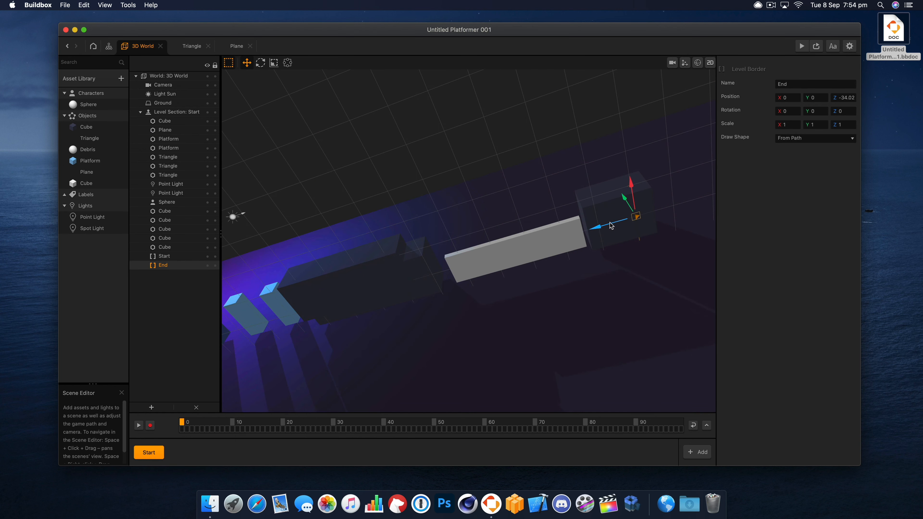
{"action": "right_click_drag", "start_coordinate": [594, 243], "coordinate": [614, 304]}
- Raise the white board to about Y 1.87 and shift it to about Z -26.39 so it bridges the two platforms
{"action": "left_click", "coordinate": [520, 296]}
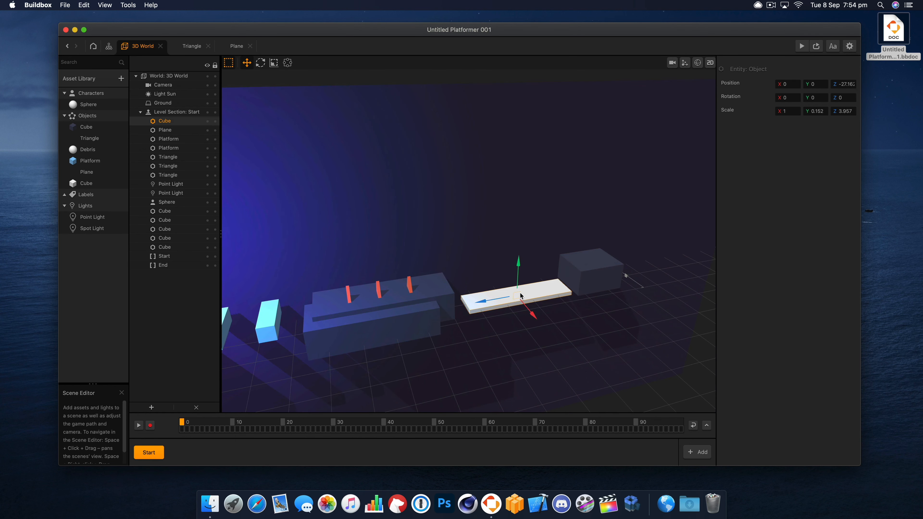
{"action": "left_click_drag", "start_coordinate": [516, 281], "coordinate": [505, 259]}
{"action": "right_click_drag", "start_coordinate": [496, 291], "coordinate": [510, 320]}
{"action": "left_click_drag", "start_coordinate": [511, 259], "coordinate": [510, 262]}
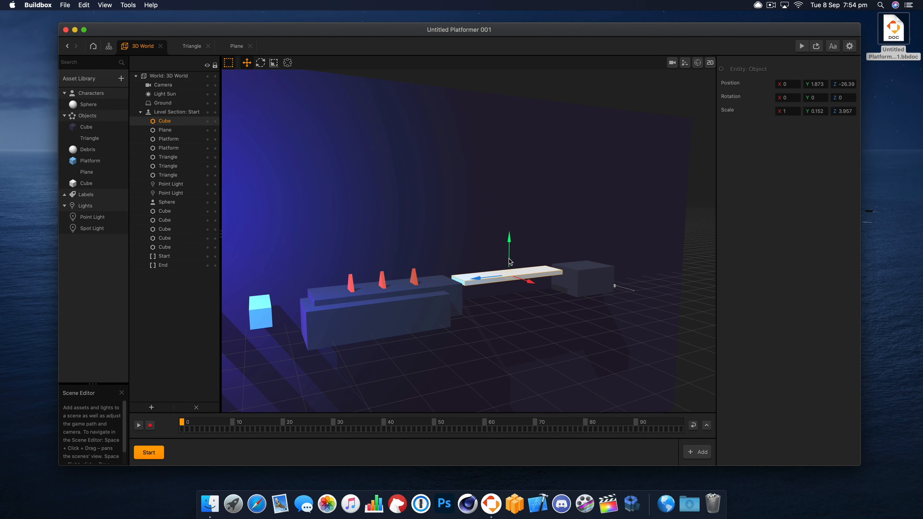
- Rename the white Cube asset to Plank and set its physics to Static
{"action": "right_click_drag", "start_coordinate": [455, 270], "coordinate": [474, 294]}
{"action": "left_click", "coordinate": [86, 183]}
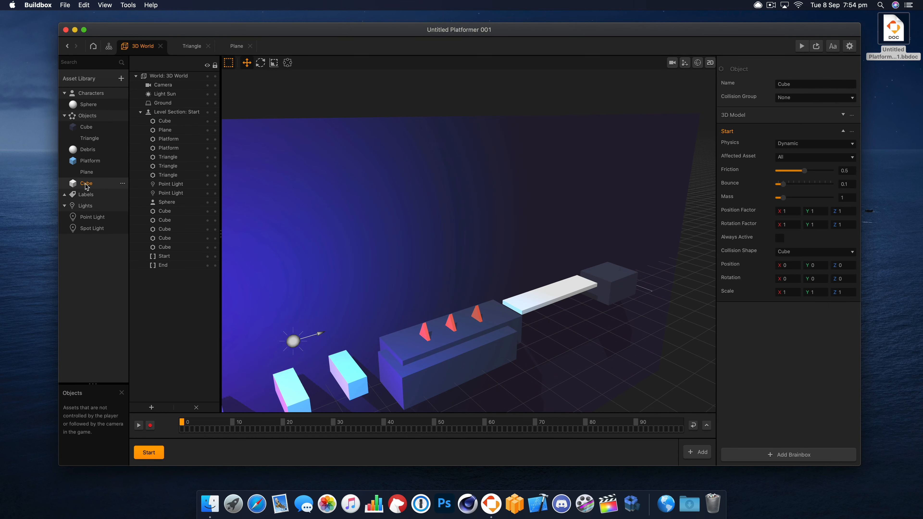
{"action": "left_click", "coordinate": [806, 85]}
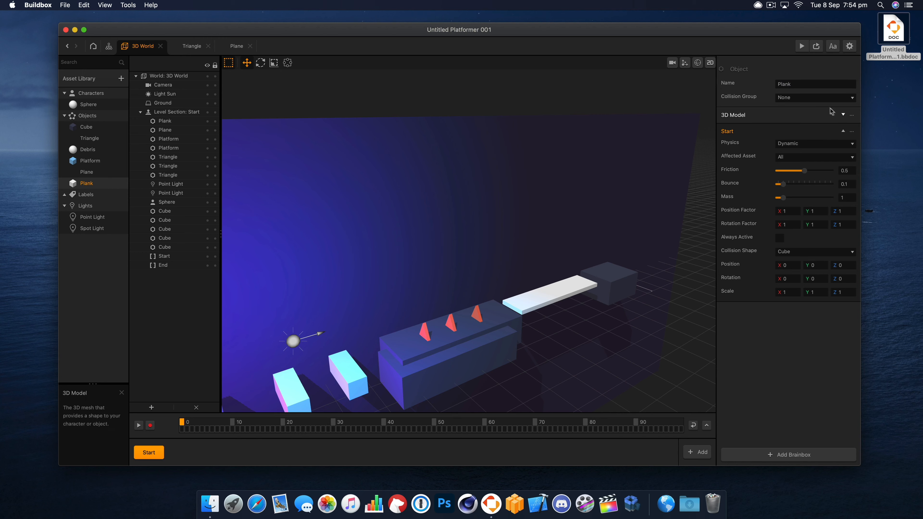
{"action": "left_click", "coordinate": [812, 97]}
{"action": "left_click", "coordinate": [808, 96]}
{"action": "left_click", "coordinate": [809, 145]}
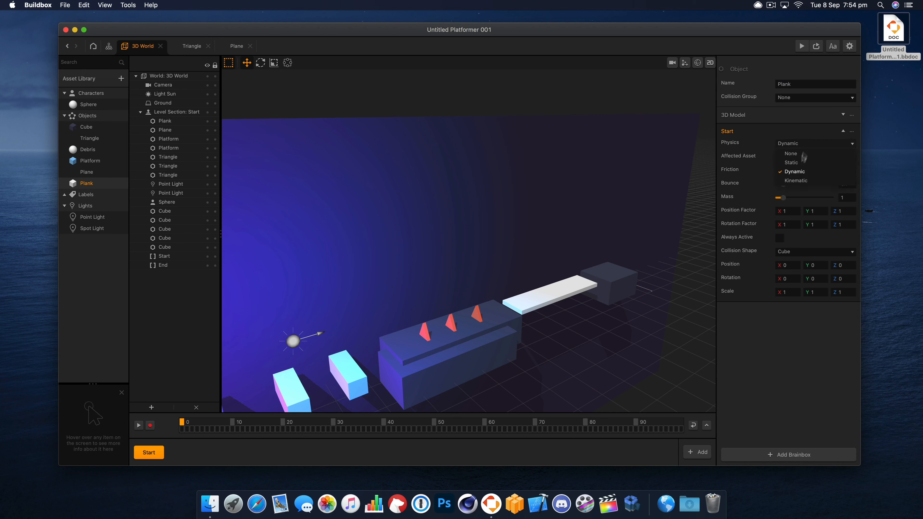
{"action": "left_click", "coordinate": [796, 163]}
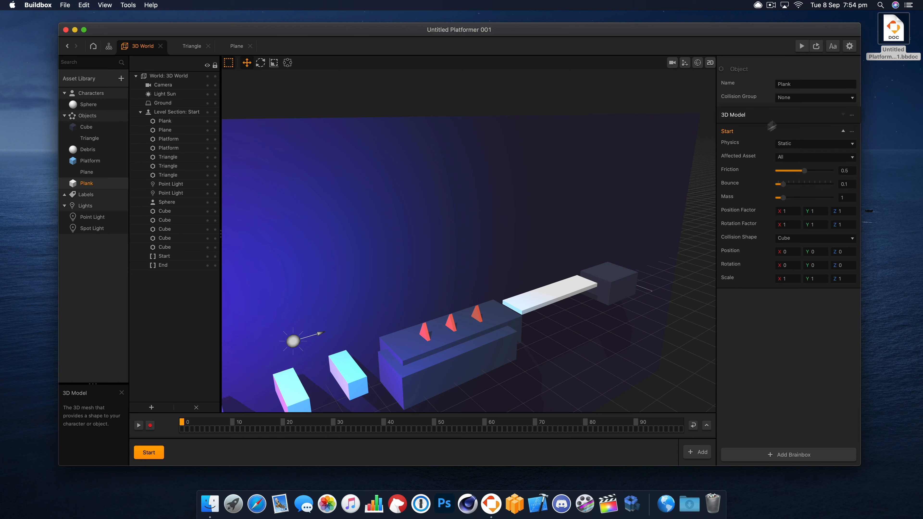
- Open the Plank's node map and change its 3D Model color to a light peach
{"action": "double_click", "coordinate": [86, 183]}
{"action": "left_click", "coordinate": [441, 327]}
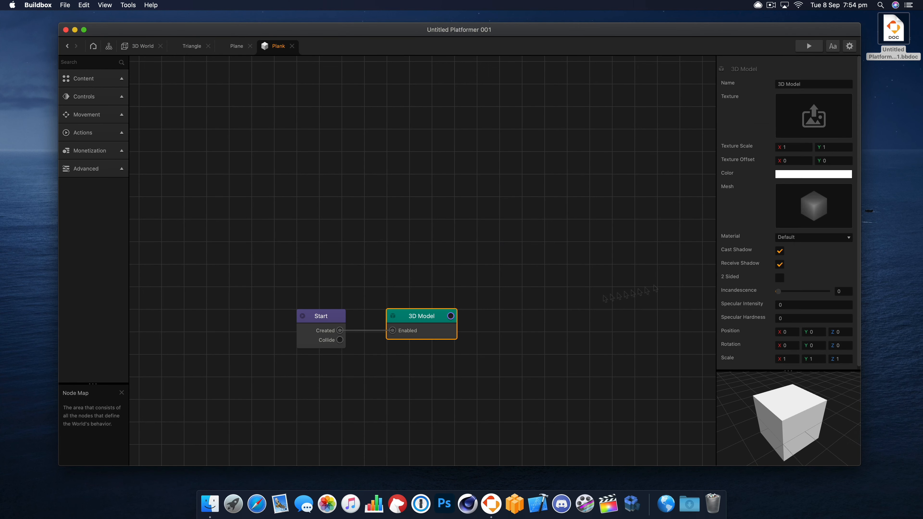
{"action": "left_click", "coordinate": [818, 176]}
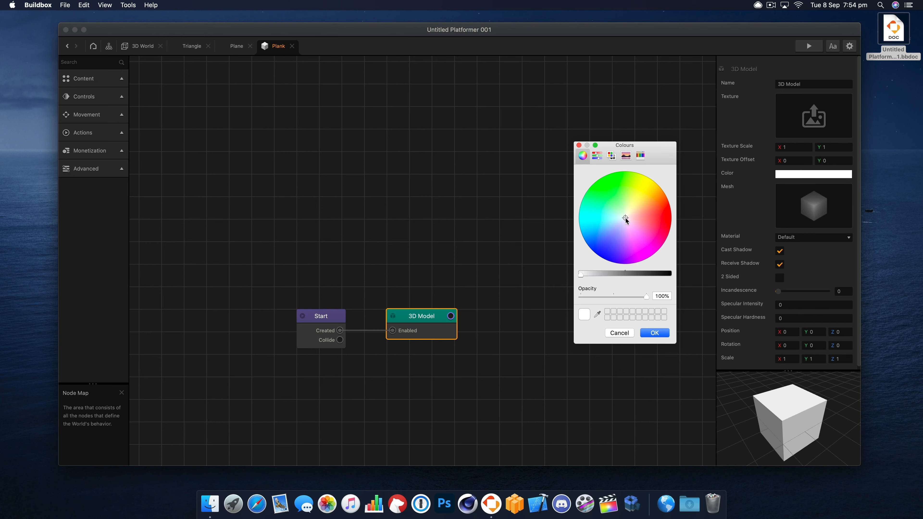
{"action": "left_click_drag", "start_coordinate": [626, 221], "coordinate": [636, 215]}
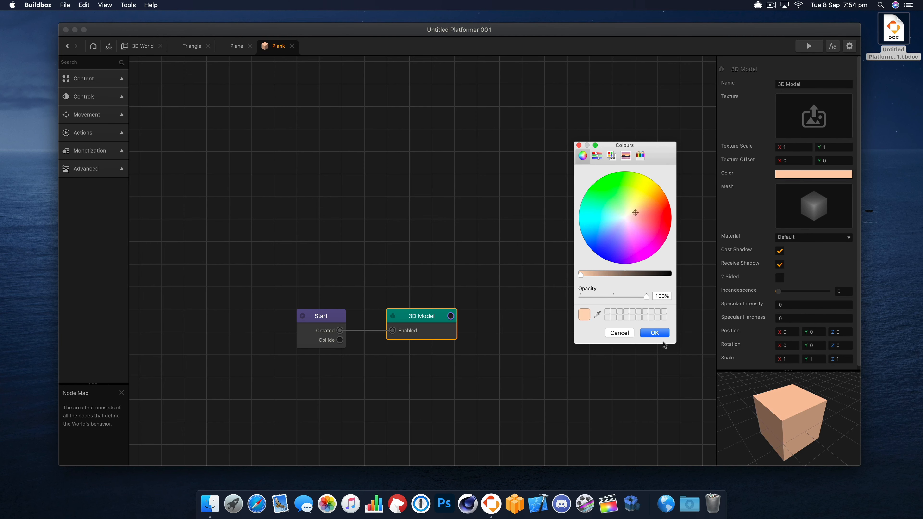
{"action": "left_click", "coordinate": [657, 333]}
- Rearrange the Start and 3D Model nodes higher up in the Plank's node map
{"action": "left_click", "coordinate": [312, 323]}
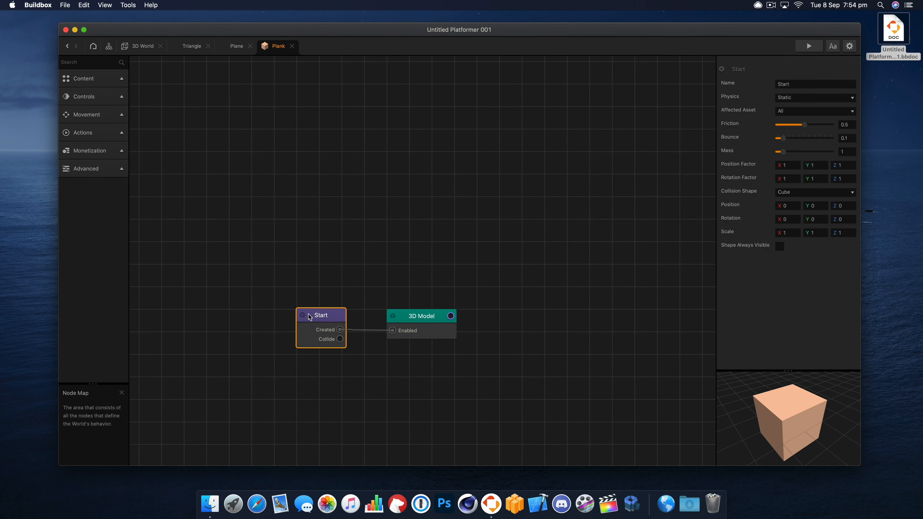
{"action": "left_click_drag", "start_coordinate": [311, 323], "coordinate": [297, 296]}
{"action": "left_click_drag", "start_coordinate": [447, 334], "coordinate": [449, 303]}
- Add a Rotate node above and a Wake Up node below the 3D Model node in the Plank's node map
{"action": "left_click", "coordinate": [100, 65]}
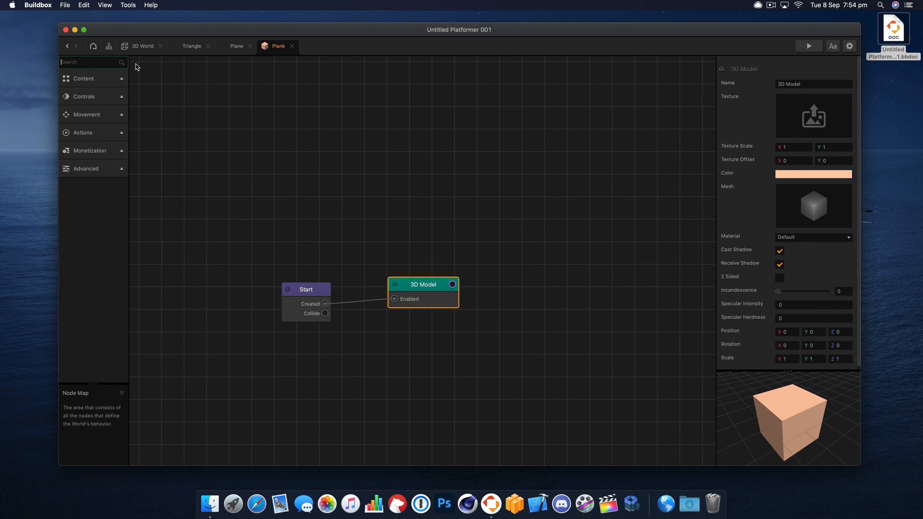
{"action": "type", "text": "rot"}
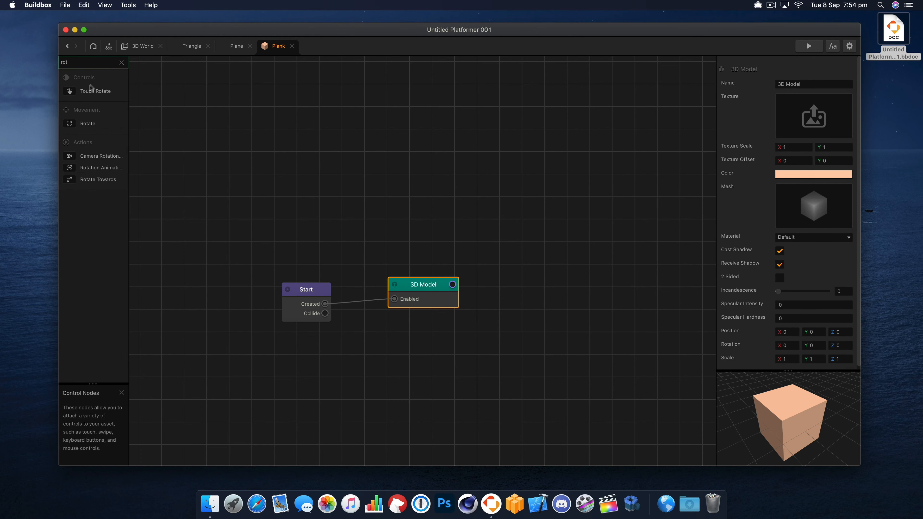
{"action": "left_click_drag", "start_coordinate": [454, 229], "coordinate": [457, 233]}
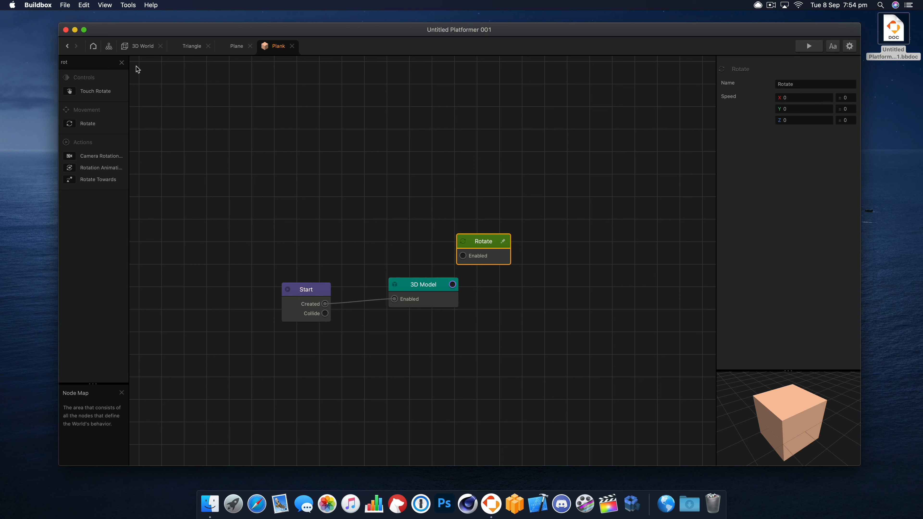
{"action": "left_click", "coordinate": [122, 62]}
{"action": "type", "text": "wake"}
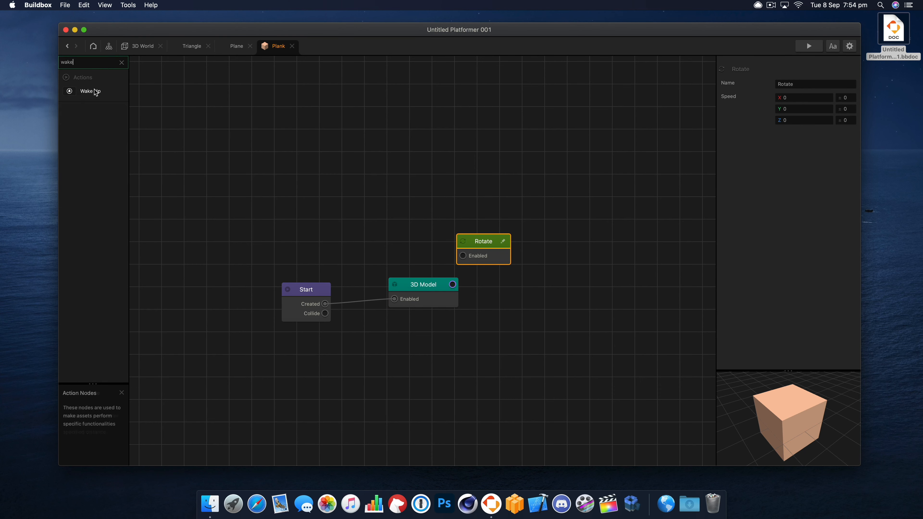
{"action": "left_click_drag", "start_coordinate": [90, 91], "coordinate": [458, 332]}
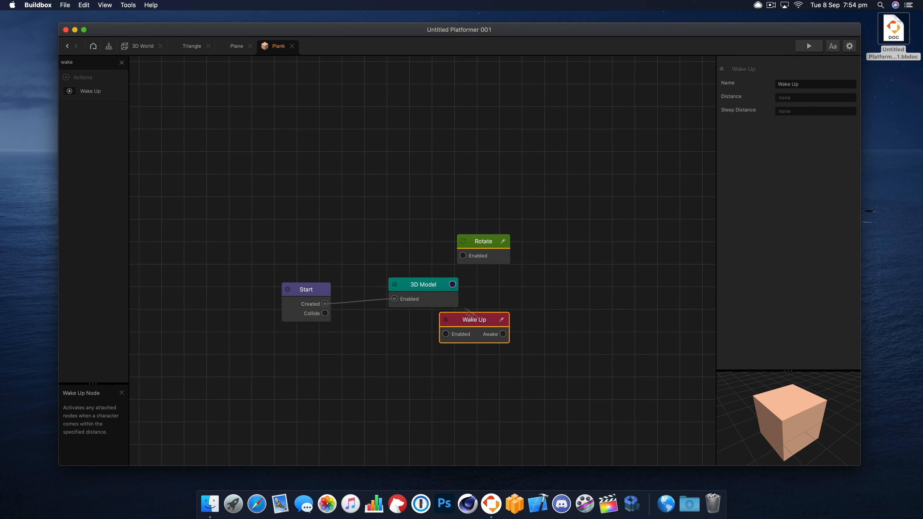
- Rearrange the Plank's nodes and connect Start's Created output to Wake Up and Wake Up's Awake output to Rotate
{"action": "left_click_drag", "start_coordinate": [432, 287], "coordinate": [398, 285]}
{"action": "left_click_drag", "start_coordinate": [468, 319], "coordinate": [465, 308]}
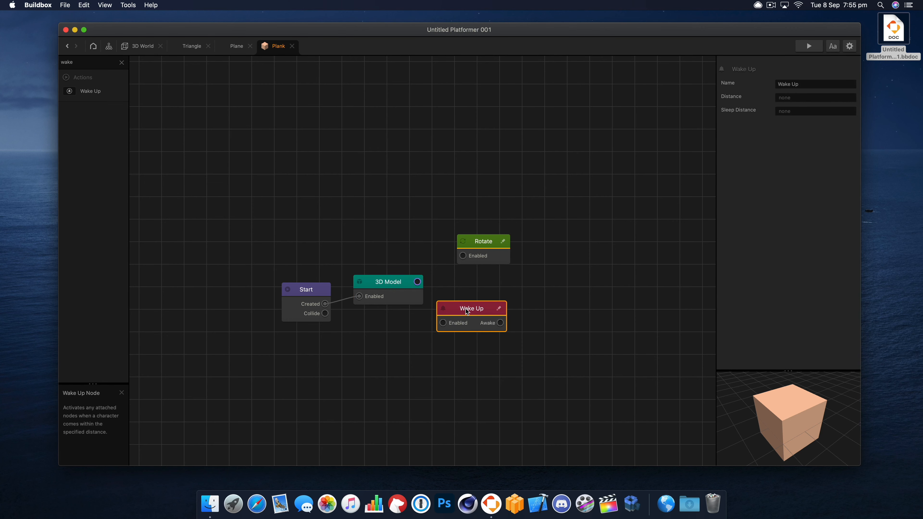
{"action": "left_click", "coordinate": [323, 305]}
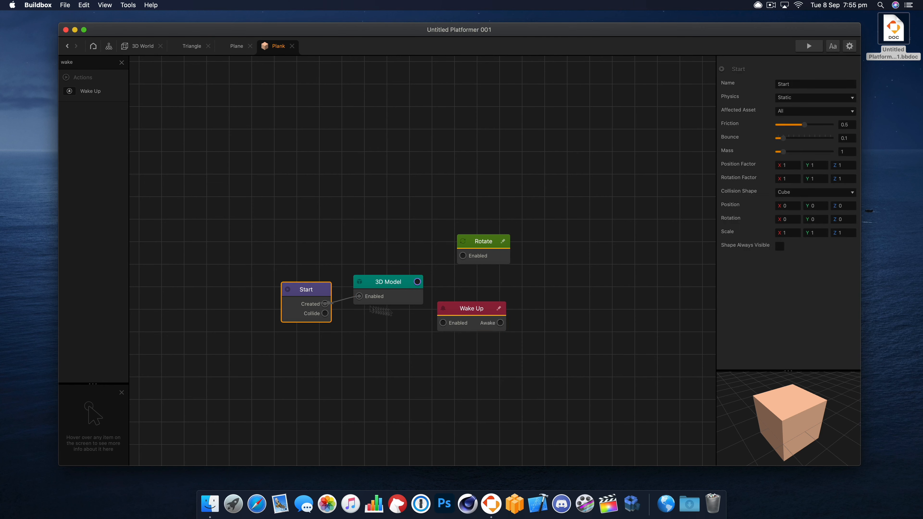
{"action": "left_click_drag", "start_coordinate": [475, 312], "coordinate": [508, 223]}
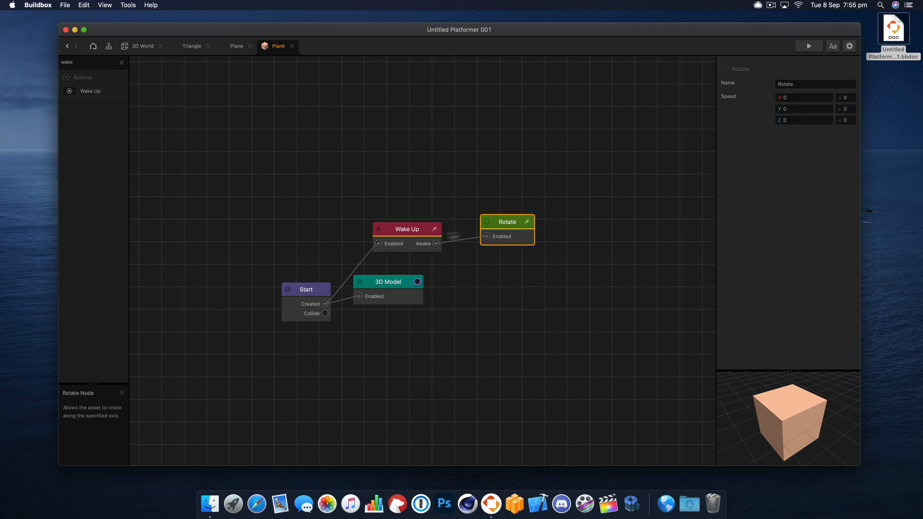
- Set the Rotate node's Y speed to -90 and preview the game
{"action": "left_click", "coordinate": [418, 237]}
{"action": "left_click", "coordinate": [485, 230]}
{"action": "left_click", "coordinate": [806, 108]}
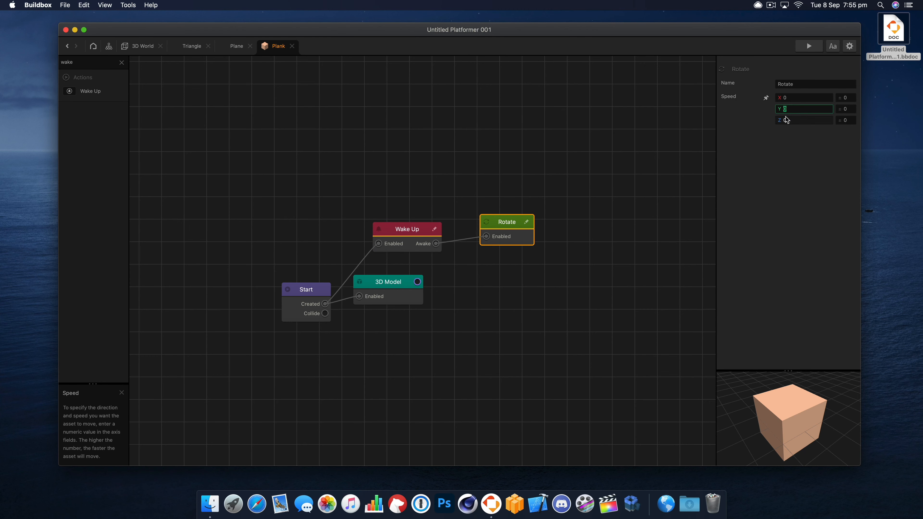
{"action": "type", "text": "-90"}
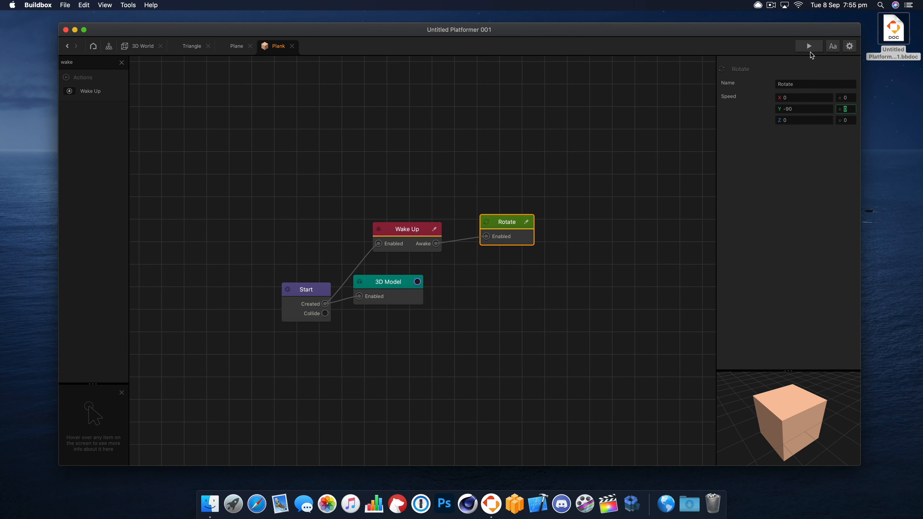
{"action": "left_click", "coordinate": [810, 49]}
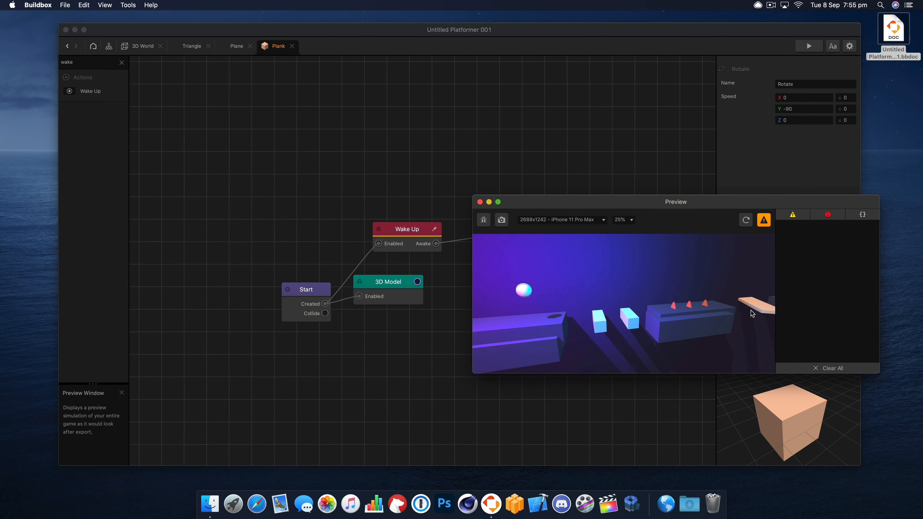
{"action": "left_click", "coordinate": [480, 202]}
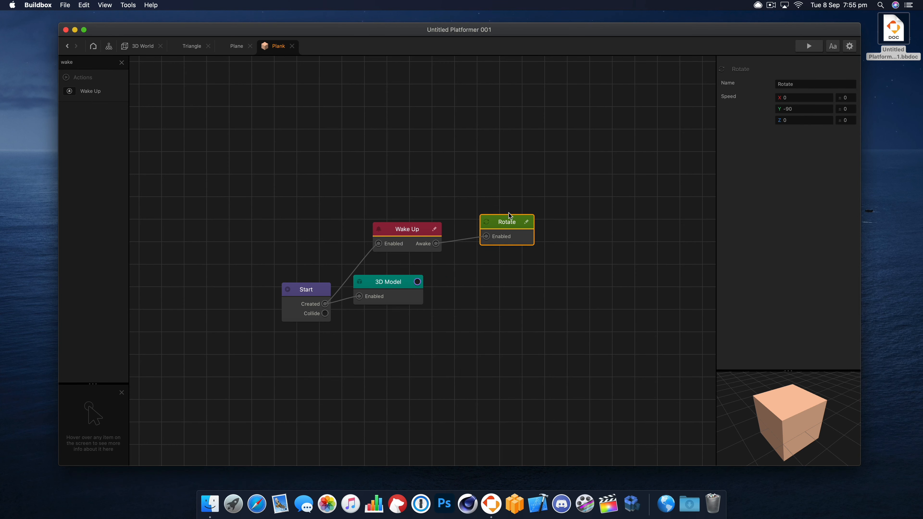
- Clear the node search, look through the Movement nodes, and tidy the positions of the Wake Up, Rotate and 3D Model nodes
{"action": "left_click_drag", "start_coordinate": [509, 216], "coordinate": [513, 221]}
{"action": "left_click", "coordinate": [412, 236]}
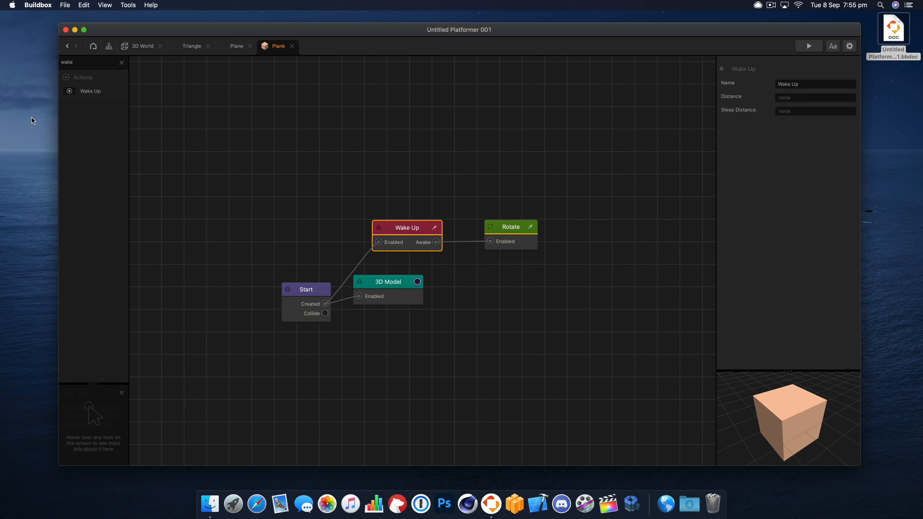
{"action": "left_click", "coordinate": [121, 63]}
{"action": "left_click", "coordinate": [106, 116]}
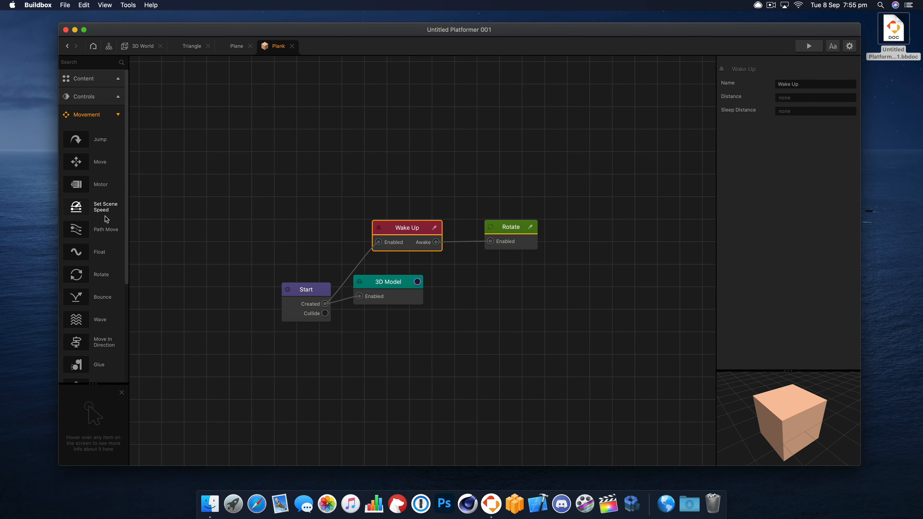
{"action": "scroll", "coordinate": [99, 255], "scroll_direction": "down", "scroll_amount": 5}
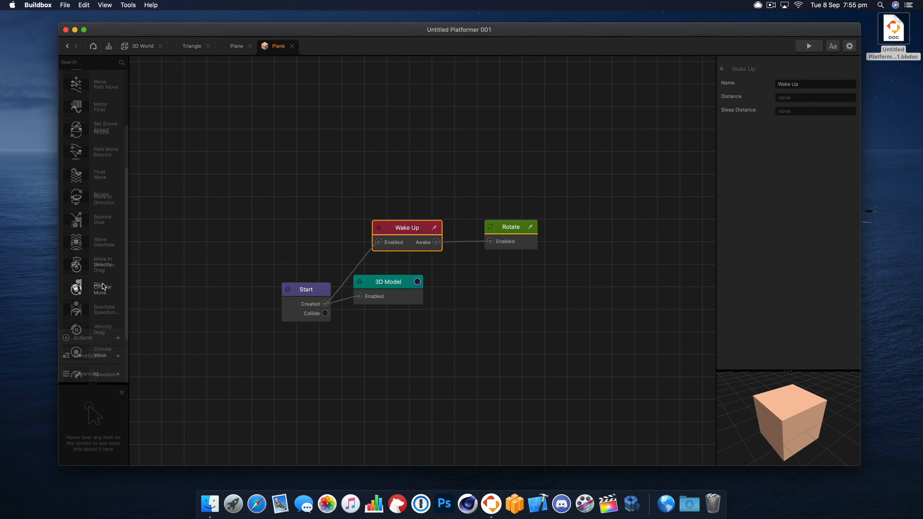
{"action": "scroll", "coordinate": [102, 284], "scroll_direction": "up", "scroll_amount": 5}
{"action": "left_click_drag", "start_coordinate": [410, 227], "coordinate": [409, 223]}
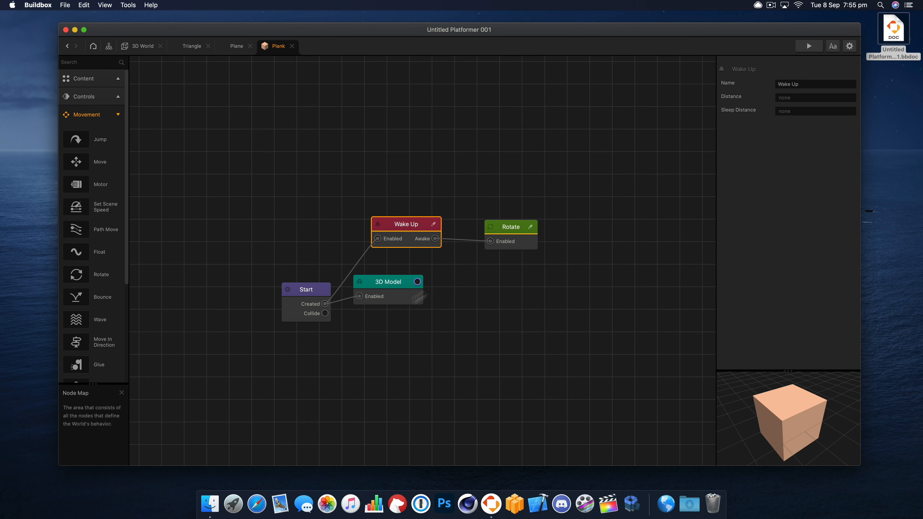
{"action": "left_click_drag", "start_coordinate": [408, 288], "coordinate": [428, 297]}
{"action": "left_click", "coordinate": [422, 230]}
{"action": "left_click", "coordinate": [521, 212]}
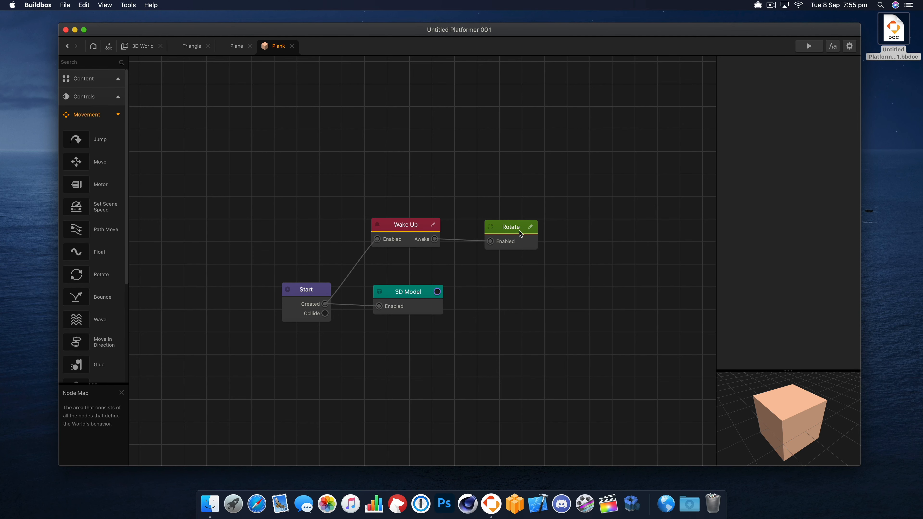
- Set the Wake Up node's distance to 100 and sleep distance to 500, and preview the game
{"action": "left_click", "coordinate": [520, 231]}
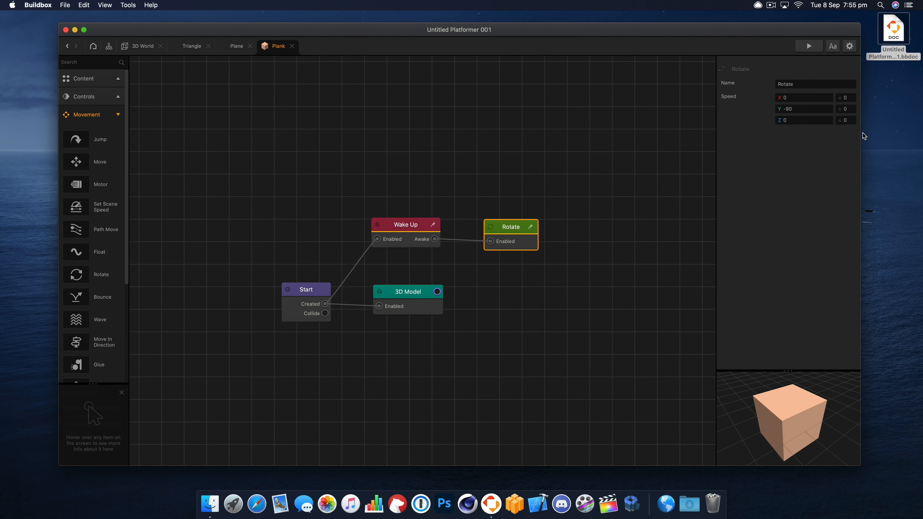
{"action": "left_click", "coordinate": [415, 226]}
{"action": "left_click", "coordinate": [520, 235]}
{"action": "left_click", "coordinate": [408, 226]}
{"action": "left_click", "coordinate": [806, 97]}
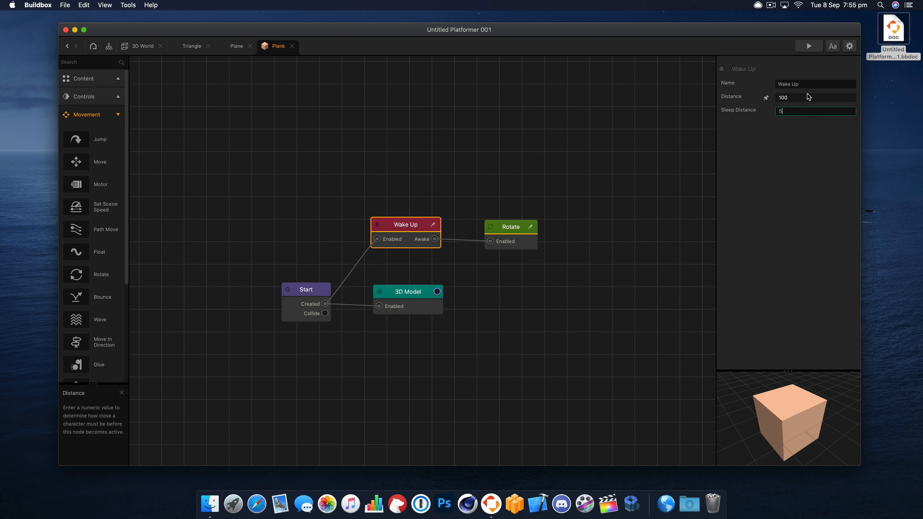
{"action": "type", "text": "00"}
{"action": "key", "text": "Return"}
{"action": "left_click", "coordinate": [810, 46]}
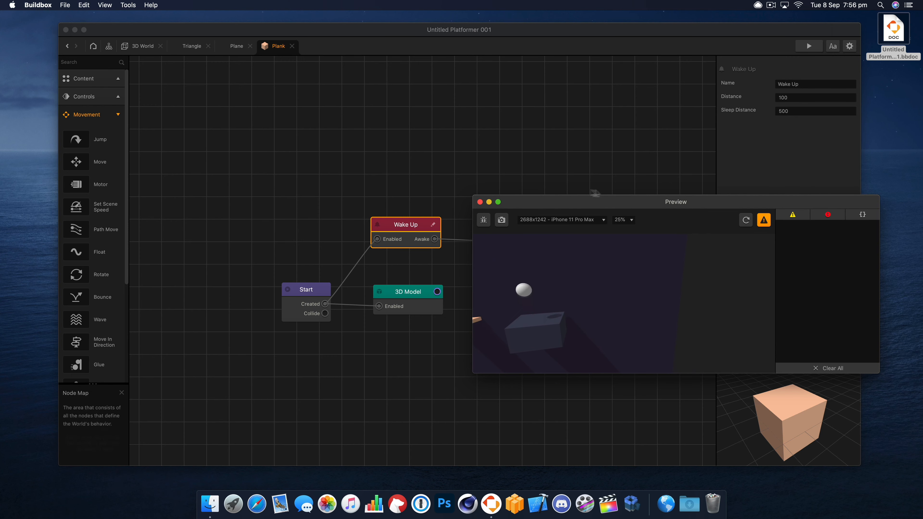
{"action": "left_click", "coordinate": [480, 202]}
- Return to the 3D World scene and shift the backdrop Plane slightly further back behind the level
{"action": "left_click", "coordinate": [150, 46]}
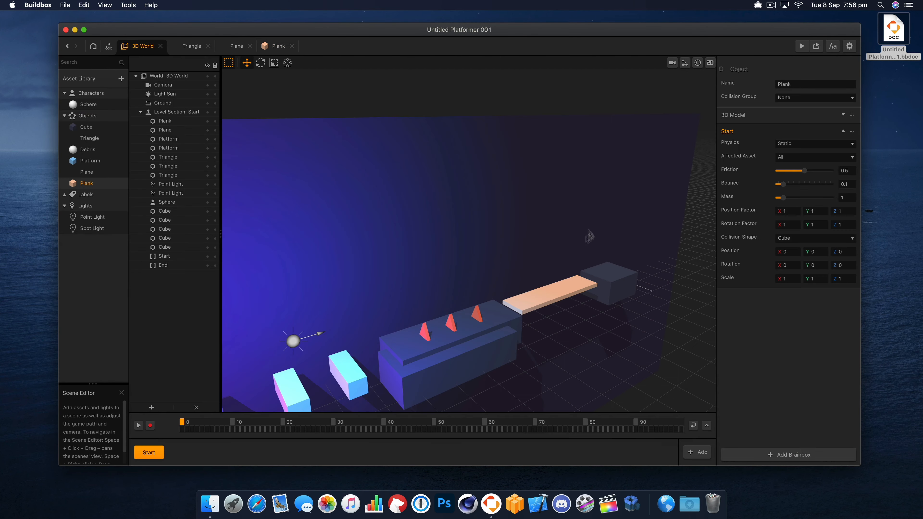
{"action": "left_click", "coordinate": [554, 303]}
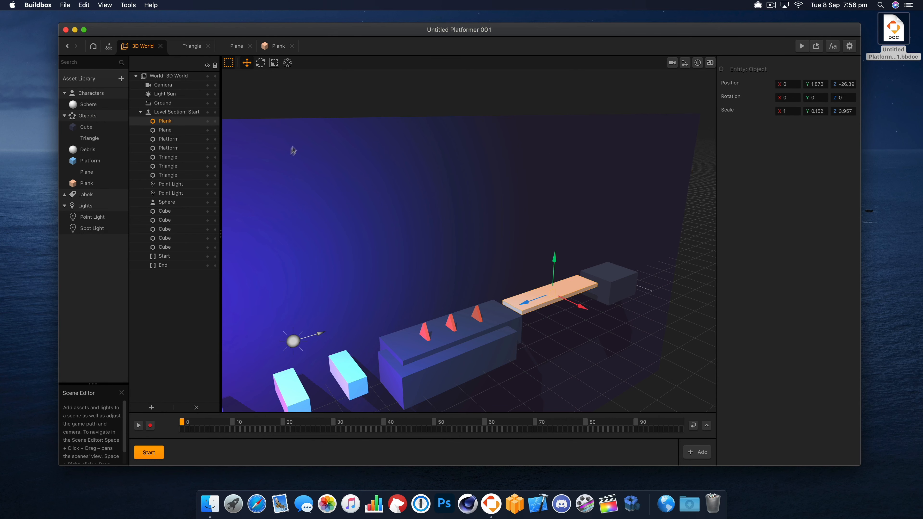
{"action": "left_click", "coordinate": [429, 280]}
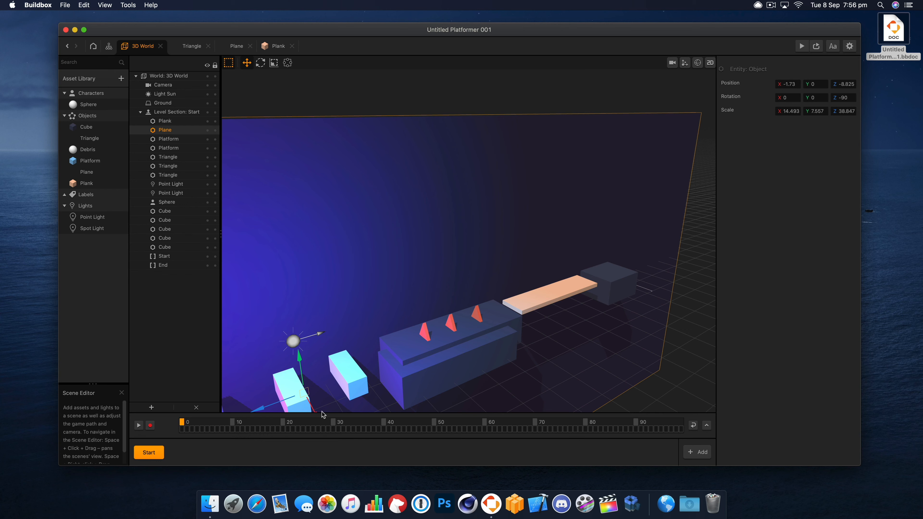
{"action": "left_click_drag", "start_coordinate": [315, 414], "coordinate": [301, 393]}
- Shorten the Plank bridge to a Z scale of about 2.905
{"action": "left_click", "coordinate": [547, 295]}
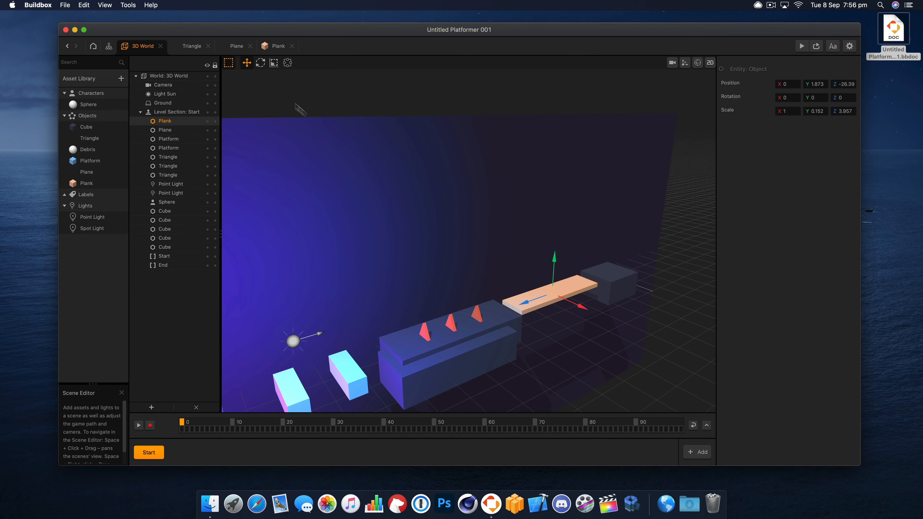
{"action": "key", "text": "r"}
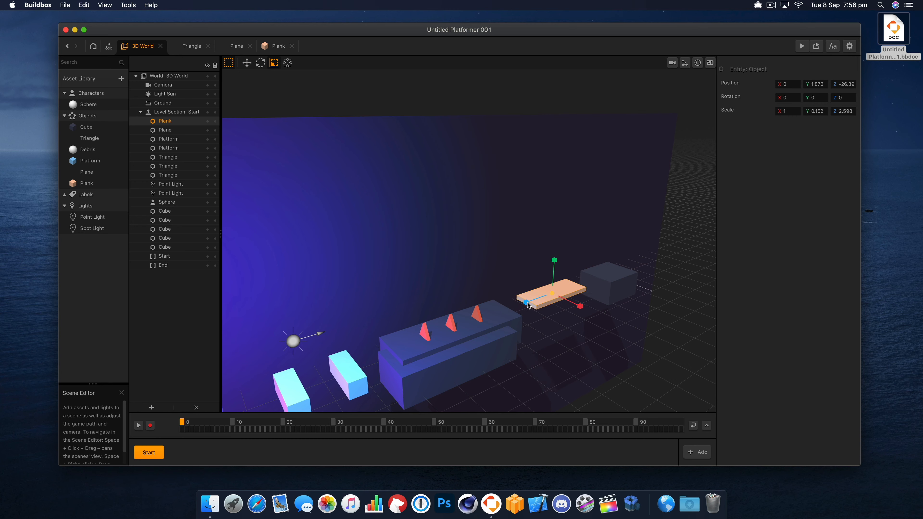
{"action": "right_click_drag", "start_coordinate": [632, 315], "coordinate": [618, 308]}
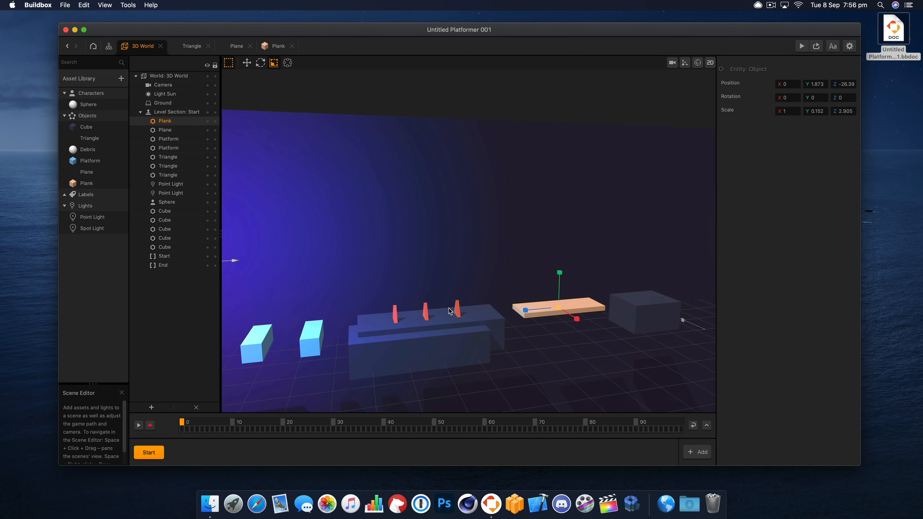
- Move the Plank above the two falling platforms, at about Y 2.396 and Z -8.51, and preview the game
{"action": "left_click", "coordinate": [396, 316]}
{"action": "left_click", "coordinate": [426, 313]}
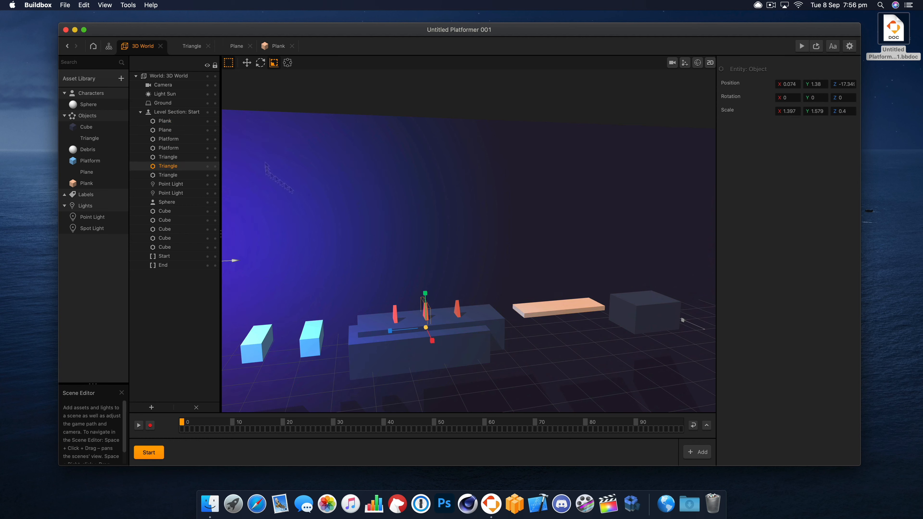
{"action": "key", "text": "w"}
{"action": "right_click_drag", "start_coordinate": [347, 294], "coordinate": [380, 269]}
{"action": "right_click_drag", "start_coordinate": [438, 285], "coordinate": [401, 296]}
{"action": "left_click", "coordinate": [575, 267]}
{"action": "left_click_drag", "start_coordinate": [555, 271], "coordinate": [323, 296]}
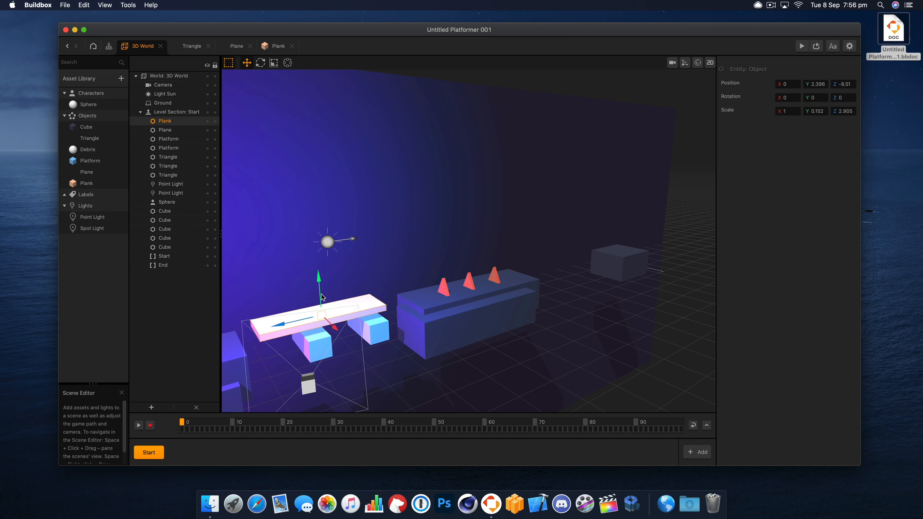
{"action": "left_click", "coordinate": [802, 46]}
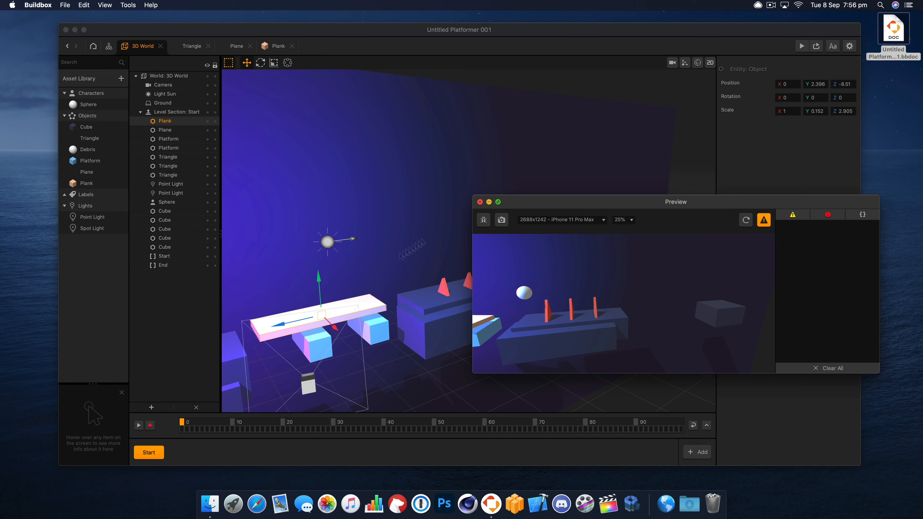
{"action": "left_click", "coordinate": [481, 201]}
- Move the Plank into the gap beyond the triangle enemies, at about Y 1.779 and Z -25.51
{"action": "left_click_drag", "start_coordinate": [290, 323], "coordinate": [561, 294]}
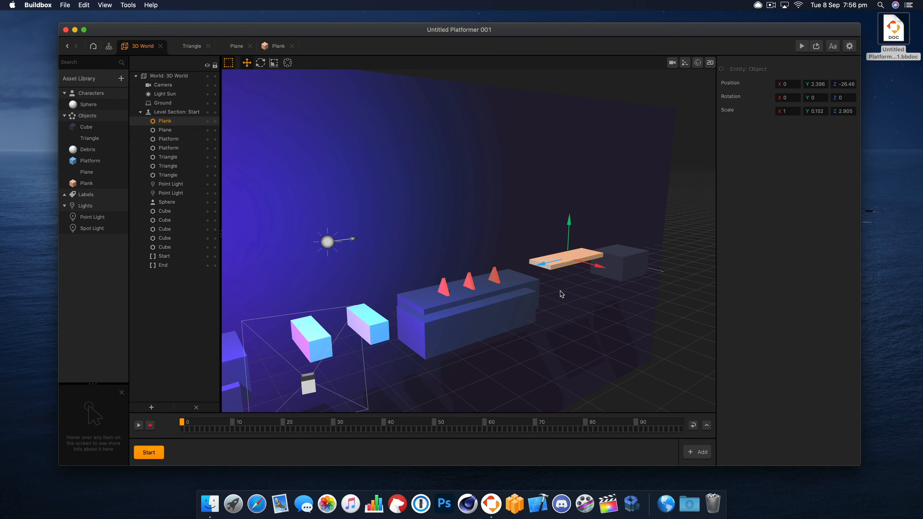
{"action": "right_click_drag", "start_coordinate": [625, 287], "coordinate": [581, 258]}
{"action": "left_click_drag", "start_coordinate": [573, 251], "coordinate": [573, 261]}
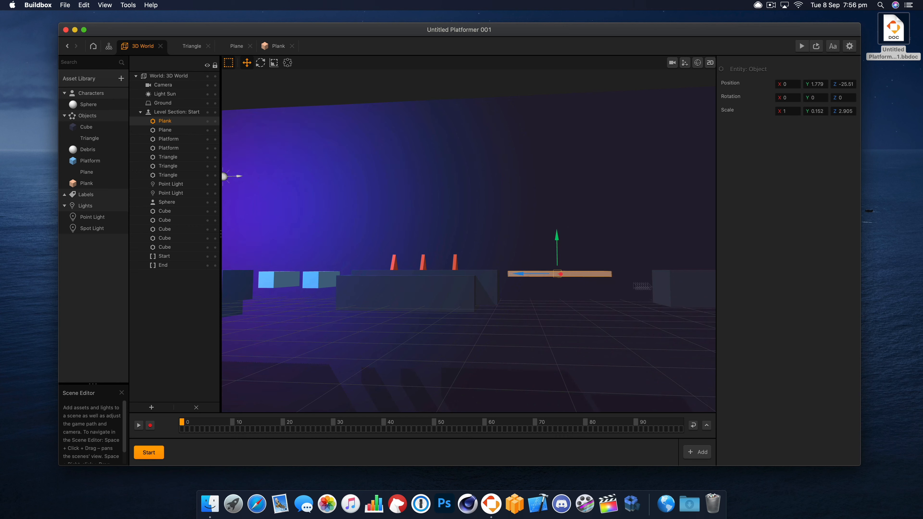
- Move the last Cube closer to the Plank, to about Z -31.12
{"action": "left_click", "coordinate": [659, 289]}
{"action": "left_click_drag", "start_coordinate": [658, 290], "coordinate": [623, 290]}
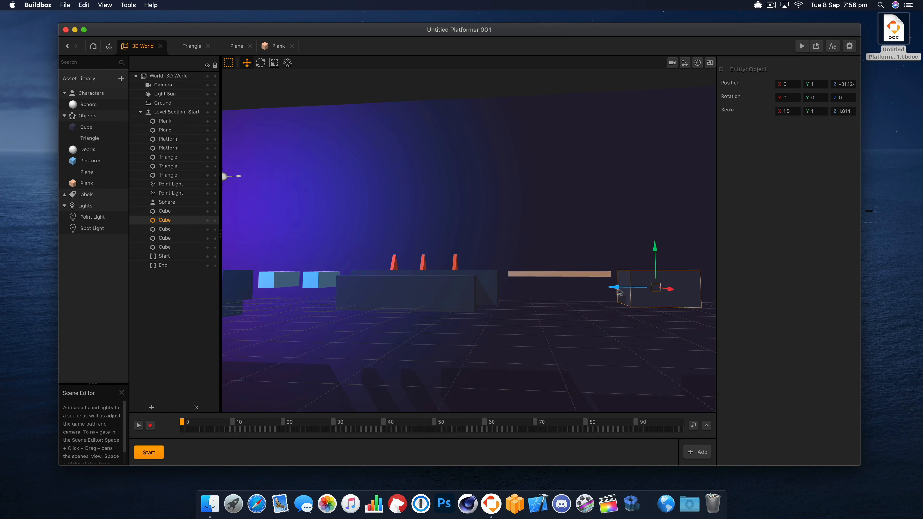
{"action": "right_click_drag", "start_coordinate": [382, 300], "coordinate": [420, 331]}
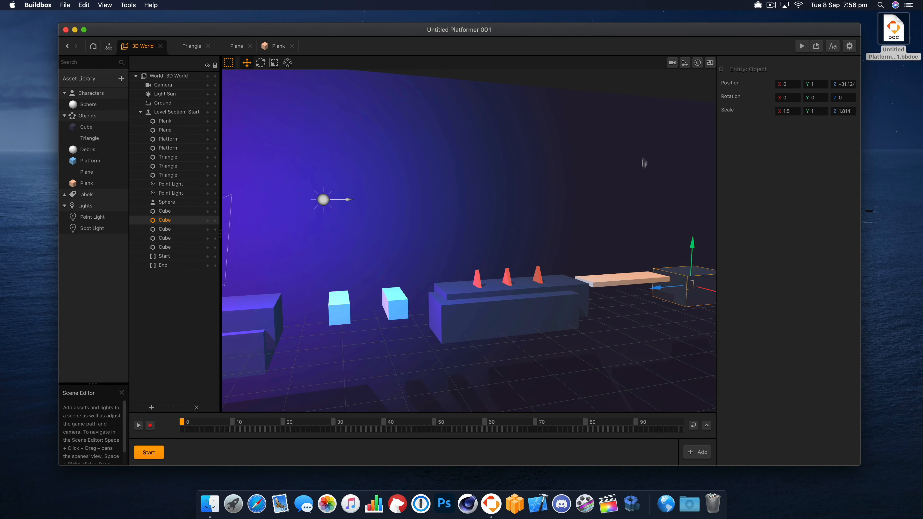
- In the game camera view, duplicate the starting Cube and place the copy high in the background above the triangles
{"action": "left_click", "coordinate": [673, 64]}
{"action": "left_click", "coordinate": [380, 279]}
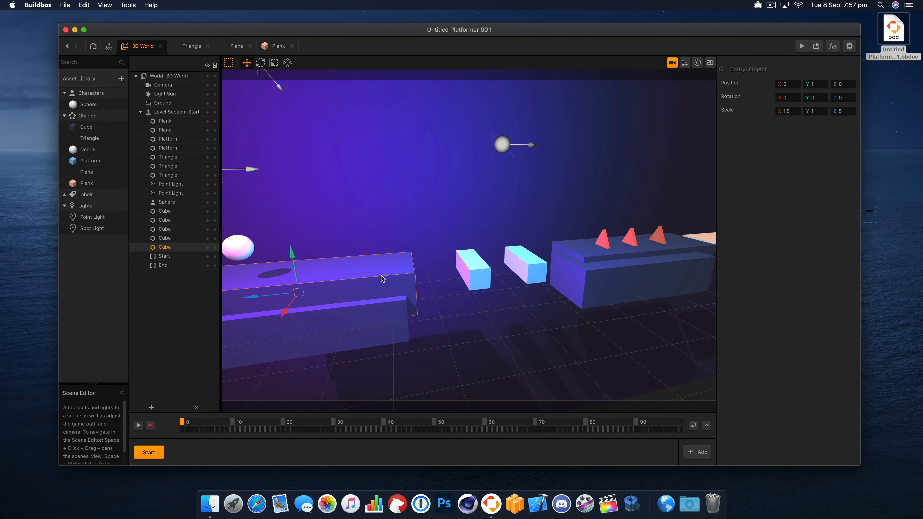
{"action": "key", "text": "super+Up"}
{"action": "left_click_drag", "start_coordinate": [257, 251], "coordinate": [581, 148]}
- Duplicate the front Cube below the triangles and place the copy lower and further forward, at about X 1.566, Y -0.013, Z -17.65
{"action": "left_click", "coordinate": [614, 294]}
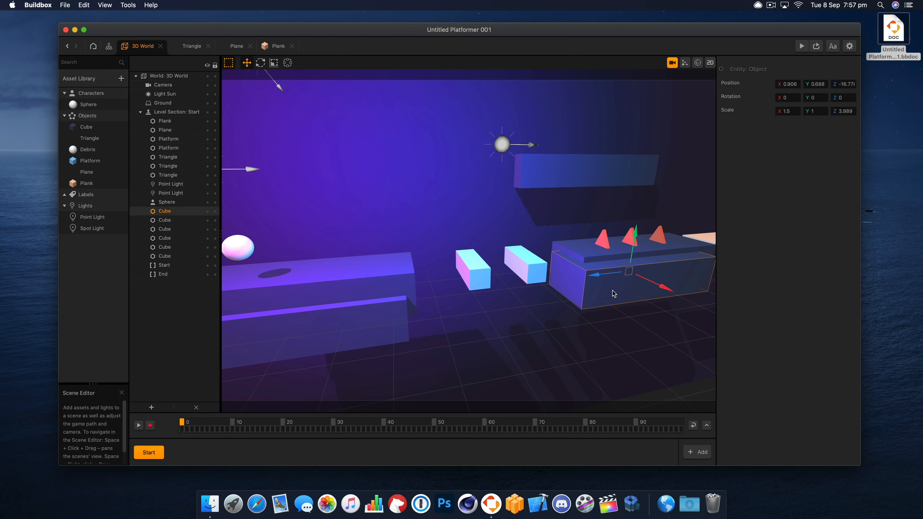
{"action": "key", "text": "super+Down"}
{"action": "left_click_drag", "start_coordinate": [654, 322], "coordinate": [679, 337]}
{"action": "left_click_drag", "start_coordinate": [654, 286], "coordinate": [658, 244]}
{"action": "left_click_drag", "start_coordinate": [636, 301], "coordinate": [678, 304]}
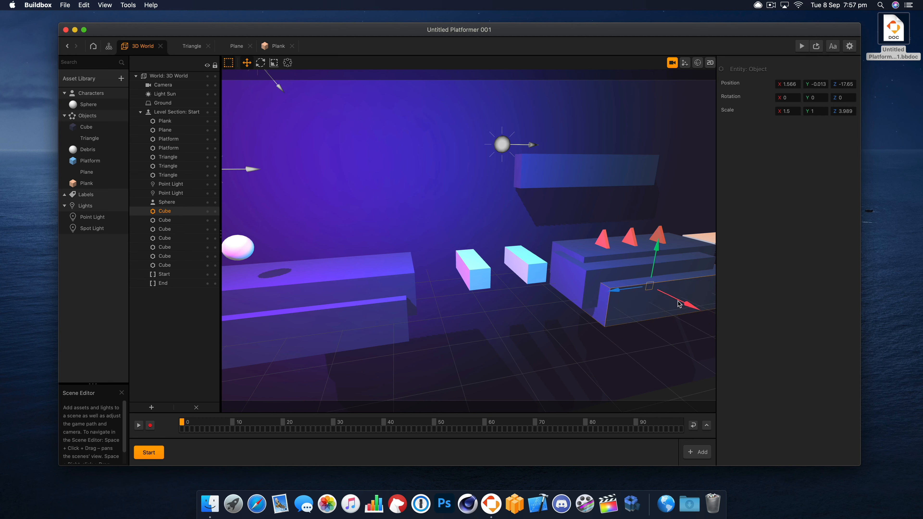
- Duplicate the floating background Cube and place the copy slightly lower and in front, at about X -4.498, Y 4.844, Z -14.73
{"action": "left_click", "coordinate": [564, 175]}
{"action": "left_click_drag", "start_coordinate": [564, 175], "coordinate": [541, 176]}
{"action": "left_click_drag", "start_coordinate": [559, 143], "coordinate": [557, 164]}
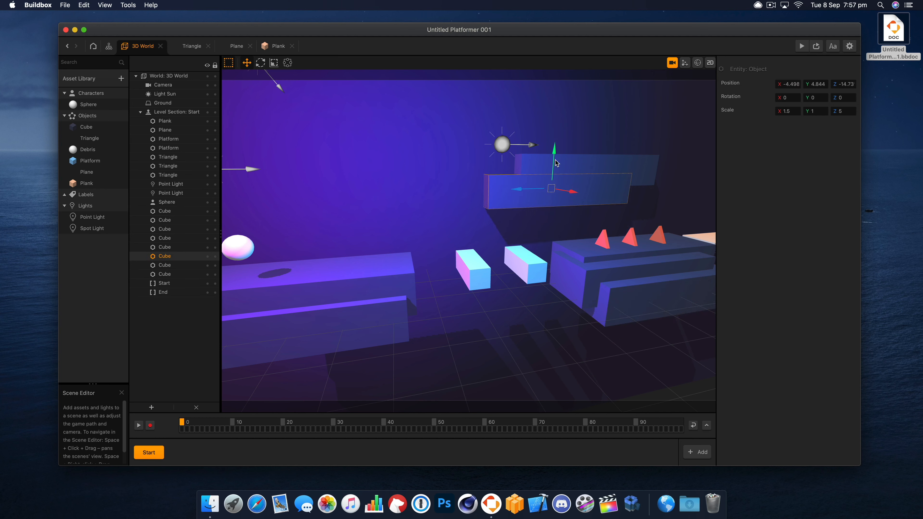
- Shift that floating Cube toward the level start, add another copy at about X -5.093, Y 5.946, Z -4.014, and leave the camera view
{"action": "left_click_drag", "start_coordinate": [573, 196], "coordinate": [388, 149]}
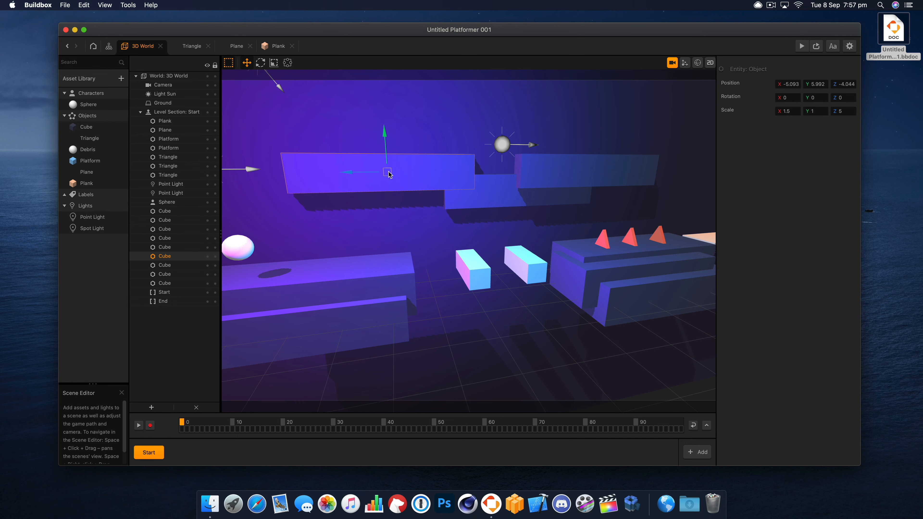
{"action": "right_click_drag", "start_coordinate": [376, 177], "coordinate": [383, 182]}
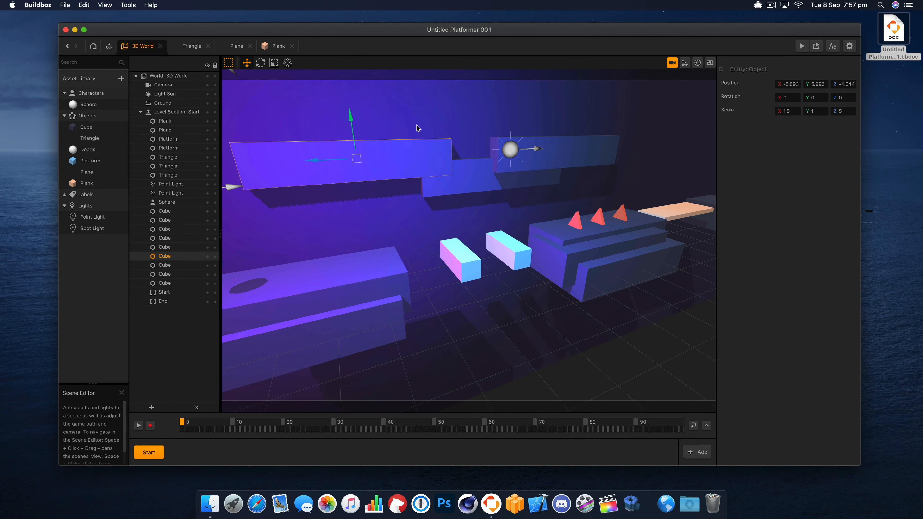
{"action": "left_click_drag", "start_coordinate": [357, 160], "coordinate": [358, 161]}
{"action": "left_click", "coordinate": [671, 65]}
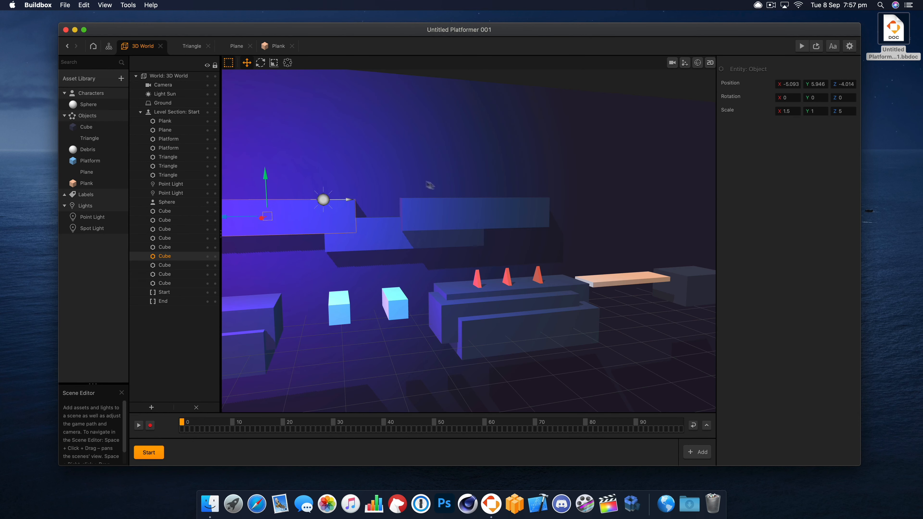
- Move the selected floating Cube along the backdrop toward the triangles until it overlaps the neighbouring floating Cube
{"action": "right_click_drag", "start_coordinate": [348, 195], "coordinate": [369, 213]}
{"action": "left_click_drag", "start_coordinate": [325, 257], "coordinate": [378, 218]}
{"action": "right_click_drag", "start_coordinate": [533, 239], "coordinate": [501, 246]}
- Duplicate the blue Point Light near the floating Cubes and place the copy above the Plank, at about Z -24.80
{"action": "left_click", "coordinate": [299, 237]}
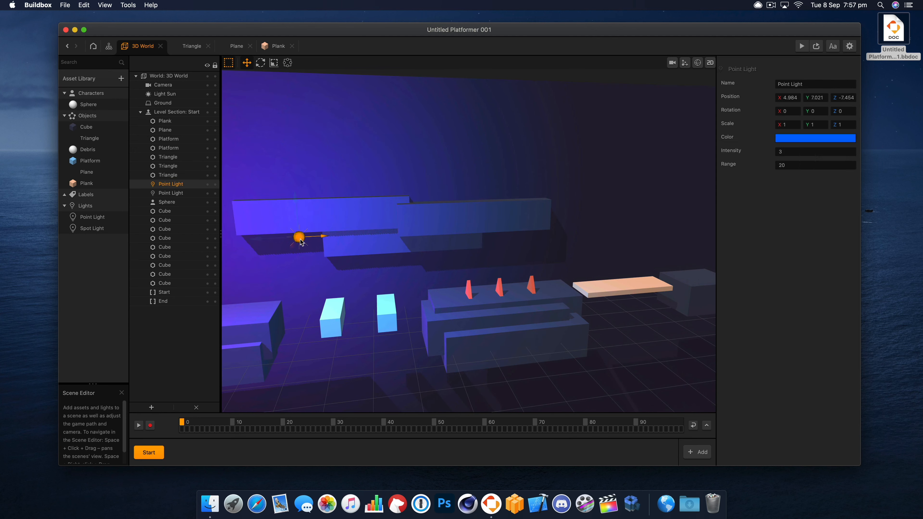
{"action": "key", "text": "super+v"}
{"action": "left_click", "coordinate": [371, 233]}
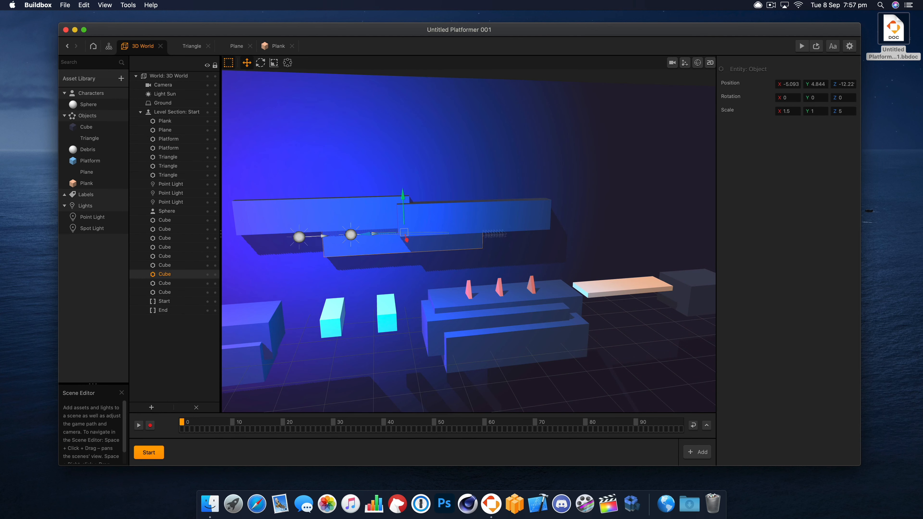
{"action": "left_click_drag", "start_coordinate": [371, 234], "coordinate": [649, 222]}
{"action": "left_click", "coordinate": [366, 231]}
{"action": "left_click", "coordinate": [351, 235]}
{"action": "left_click", "coordinate": [365, 235]}
{"action": "left_click", "coordinate": [351, 235]}
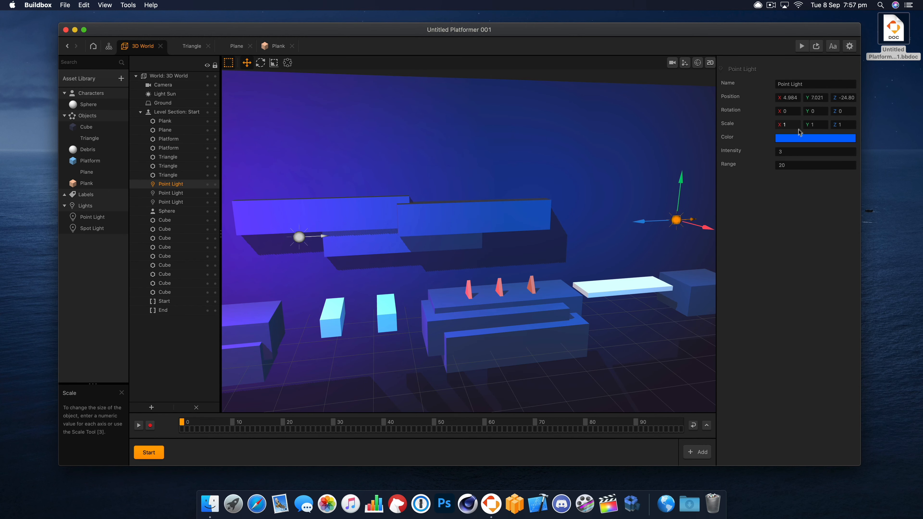
- Change the color of the Point Light above the Plank to a light pink
{"action": "left_click", "coordinate": [800, 138]}
{"action": "left_click", "coordinate": [656, 239]}
{"action": "left_click_drag", "start_coordinate": [661, 246], "coordinate": [629, 237]}
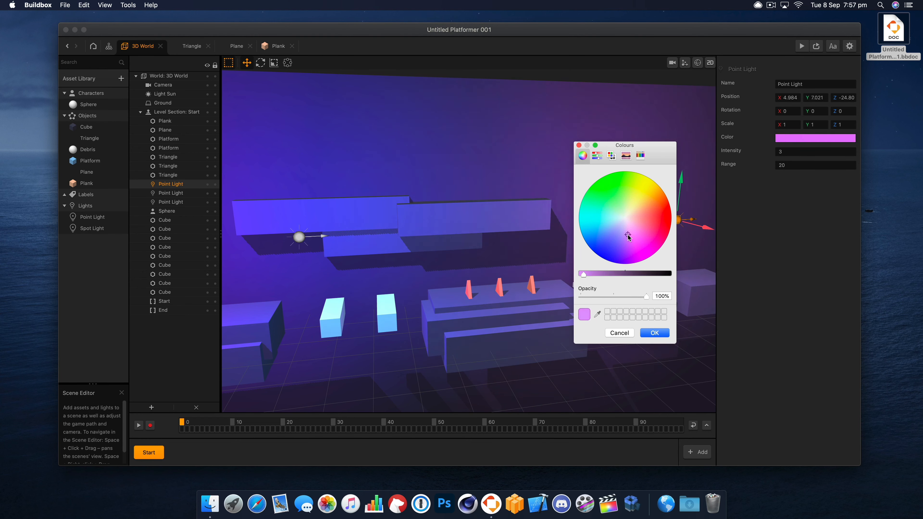
{"action": "left_click", "coordinate": [655, 333]}
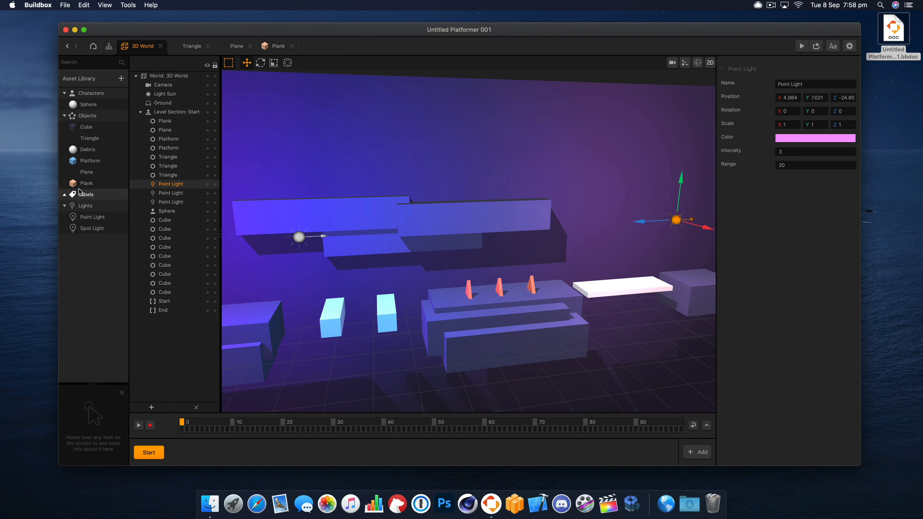
- Raise the pink Point Light higher above the Plank, to about Y 8.484
{"action": "left_click", "coordinate": [629, 289]}
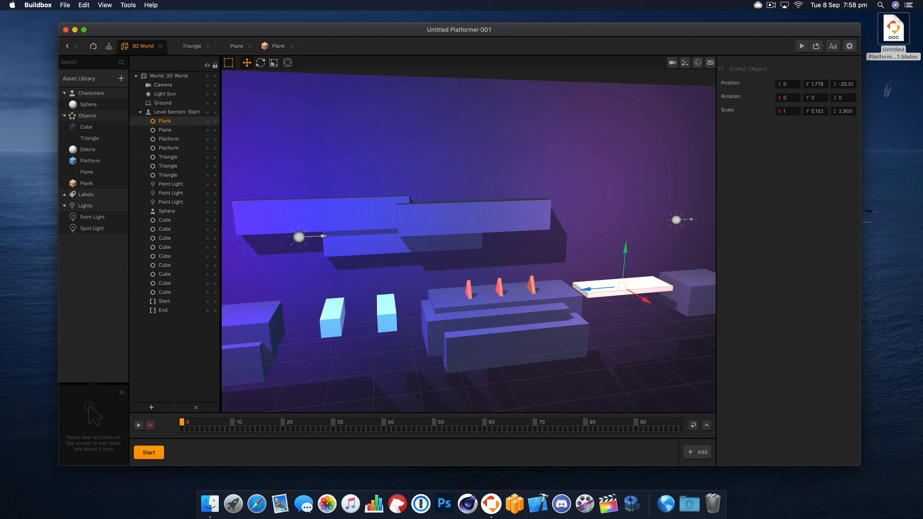
{"action": "left_click", "coordinate": [677, 221]}
{"action": "left_click_drag", "start_coordinate": [680, 201], "coordinate": [671, 165]}
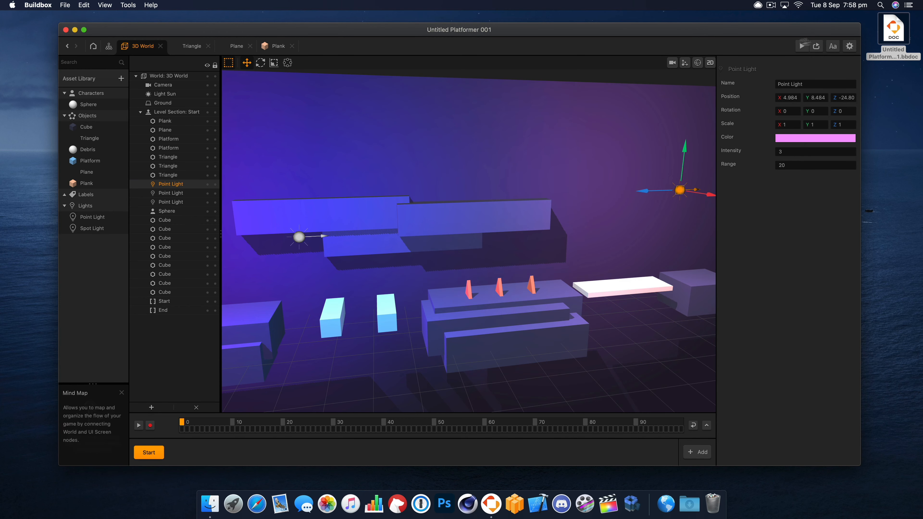
- Check the new lighting in the game camera view and play-test the level in the preview through to its end
{"action": "left_click", "coordinate": [672, 64]}
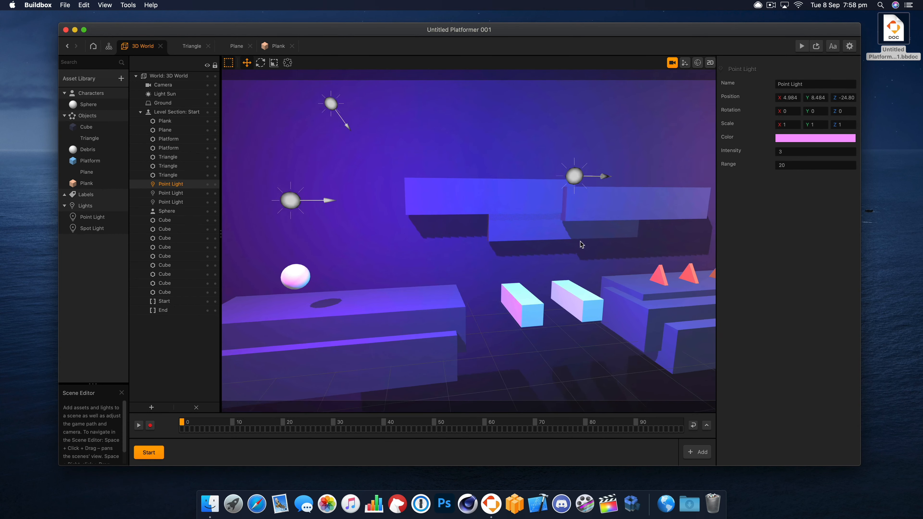
{"action": "left_click", "coordinate": [818, 47]}
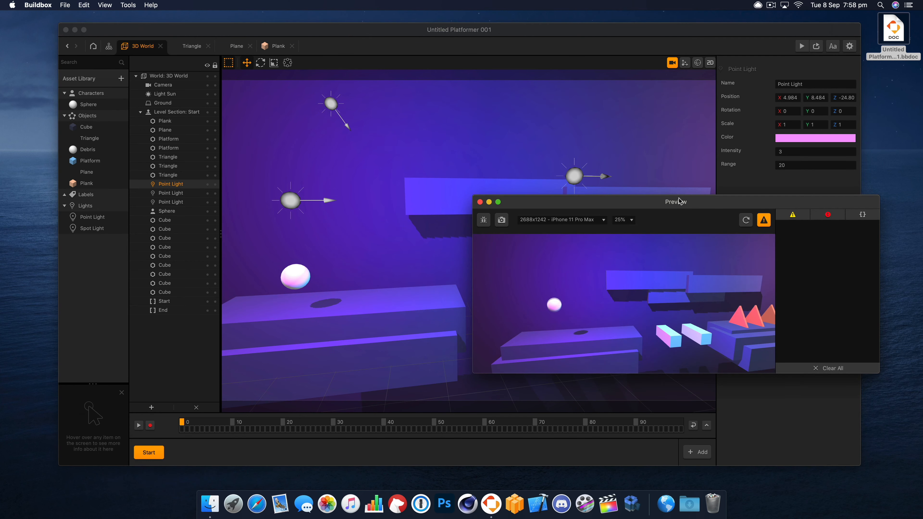
{"action": "left_click_drag", "start_coordinate": [679, 206], "coordinate": [640, 191]}
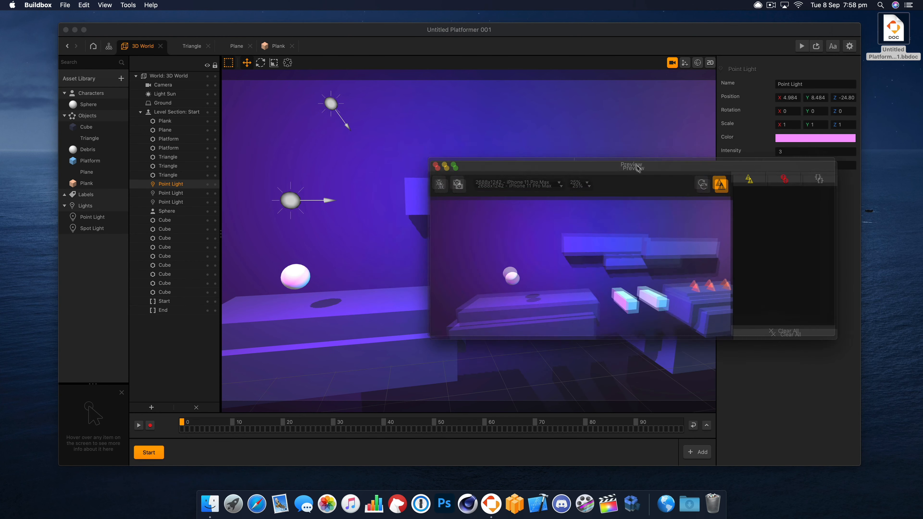
{"action": "left_click", "coordinate": [366, 264]}
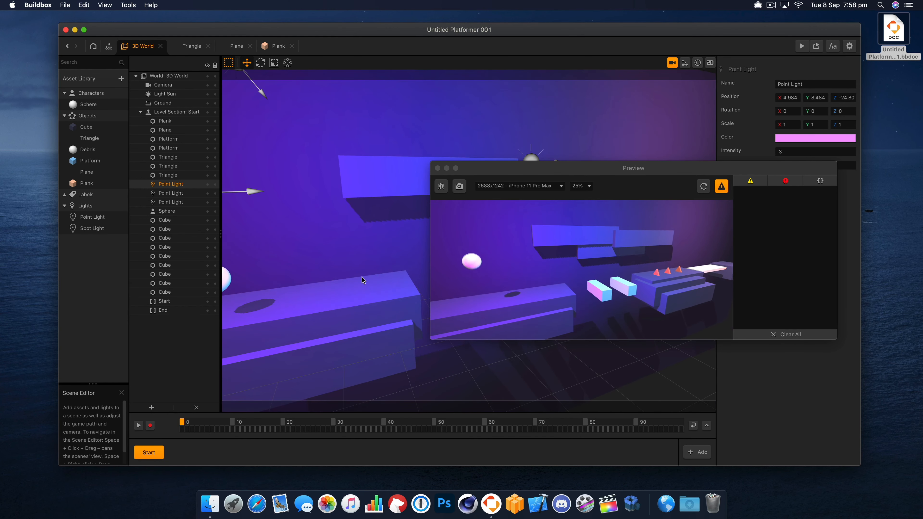
{"action": "right_click_drag", "start_coordinate": [358, 269], "coordinate": [351, 267]}
{"action": "left_click", "coordinate": [689, 278]}
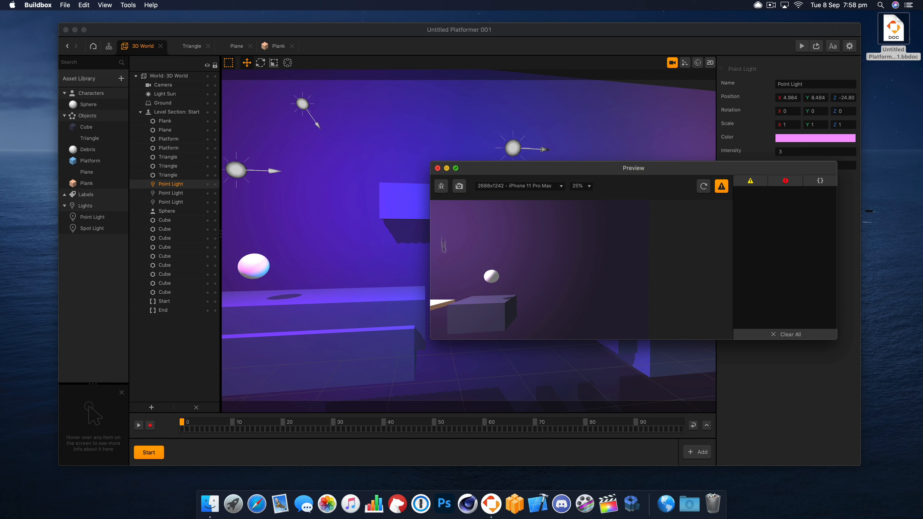
{"action": "left_click", "coordinate": [437, 168]}
{"action": "left_click", "coordinate": [508, 300]}
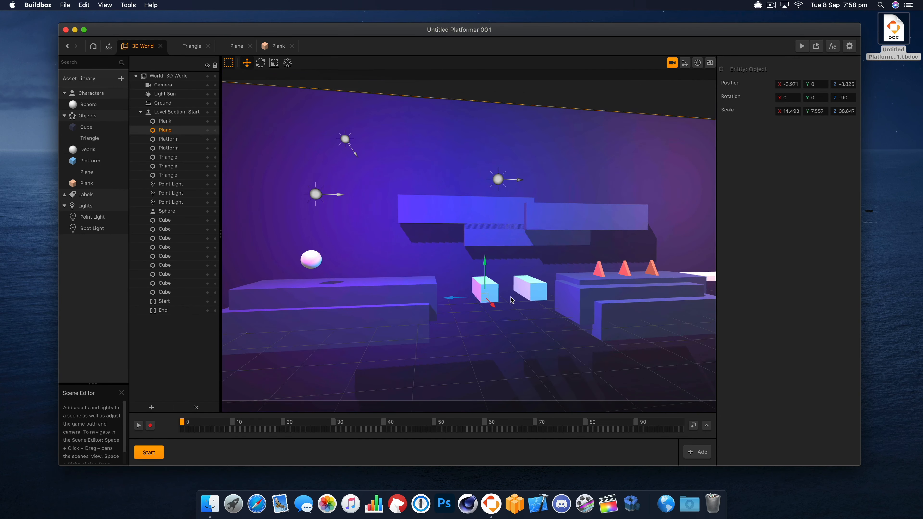
{"action": "left_click", "coordinate": [672, 63]}
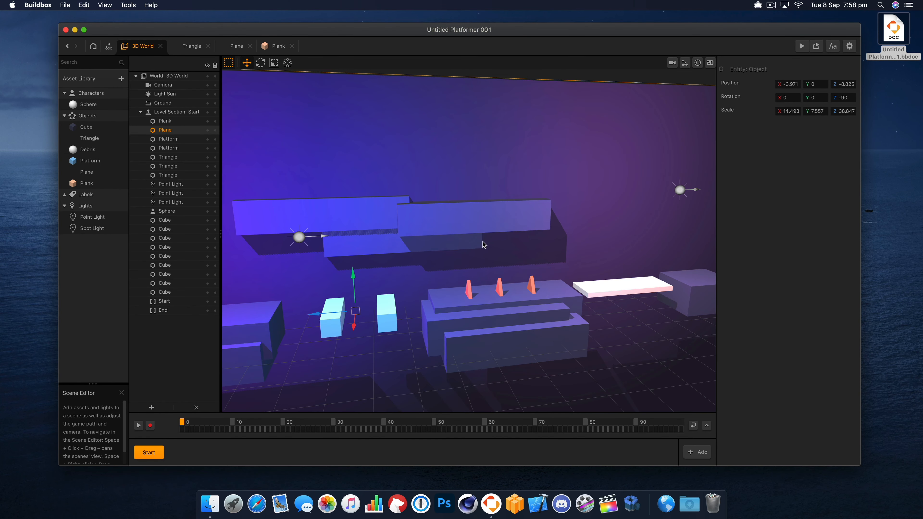